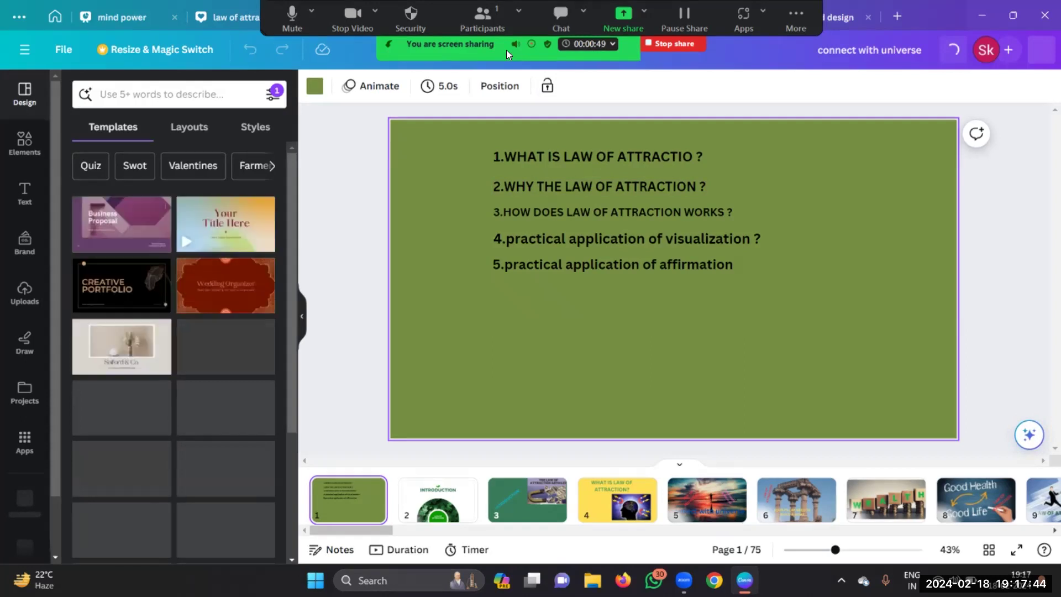
Step: Return to the Canva home page and open the Create a design menu
mouse_move(506, 50)
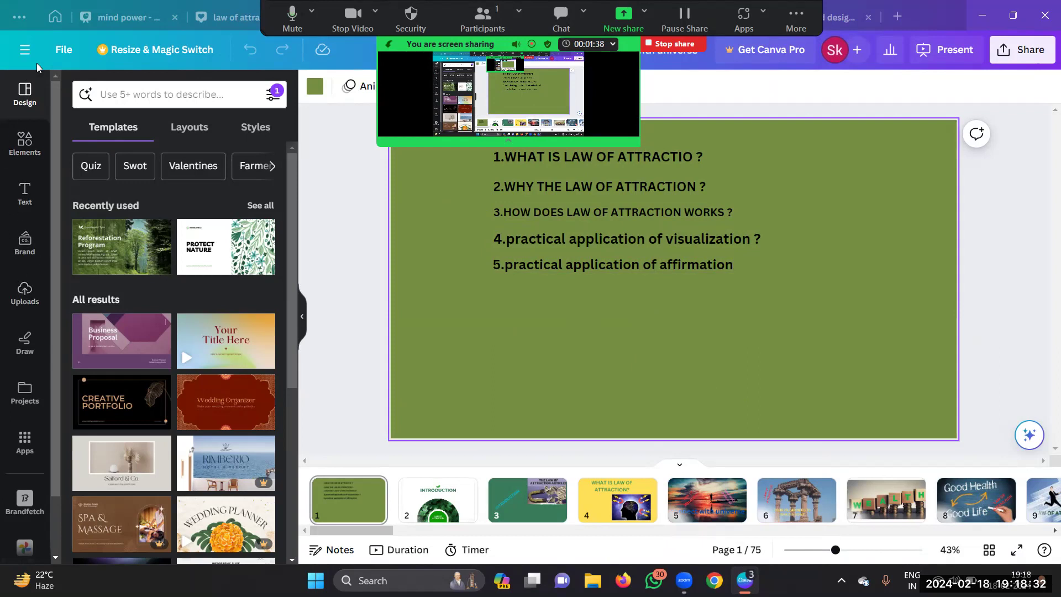
left_click(57, 22)
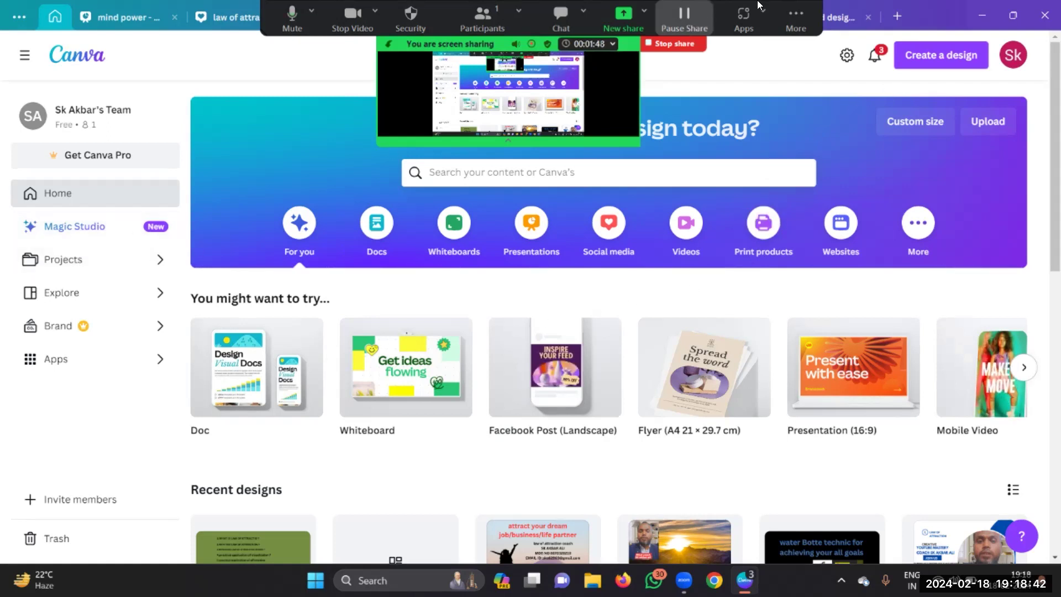
left_click(947, 54)
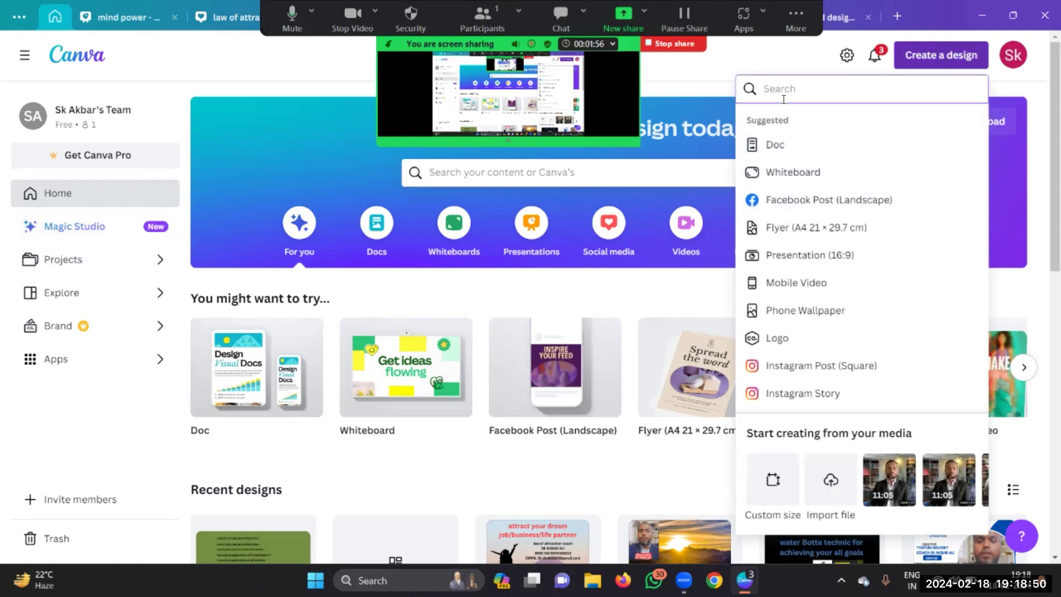
Step: Create a new blank Facebook Post (Landscape) design
left_click(785, 203)
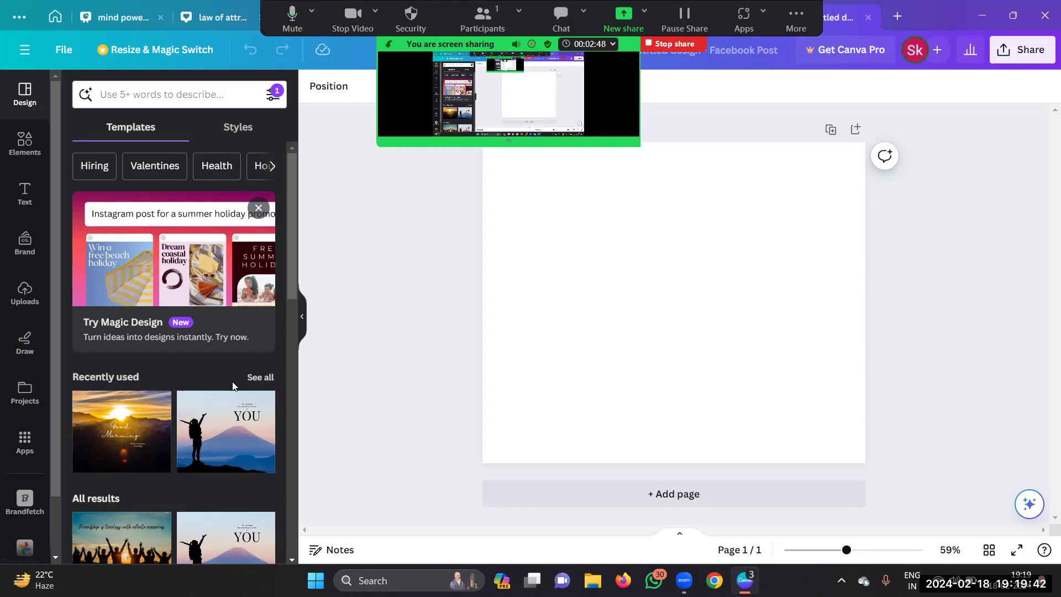
scroll(233, 386, "down", 3)
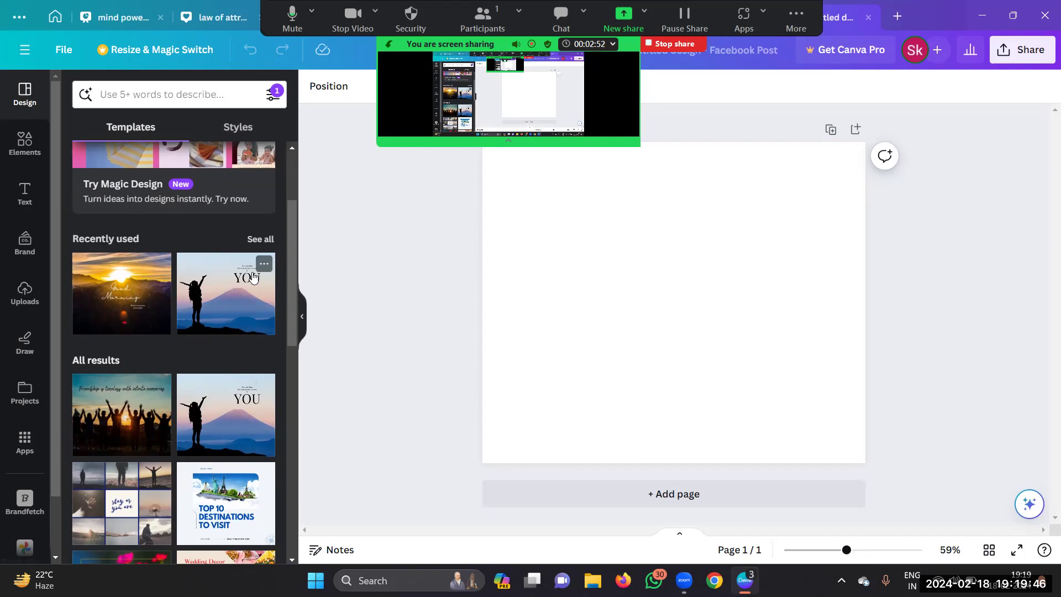
scroll(239, 286, "down", 4)
scroll(240, 286, "down", 3)
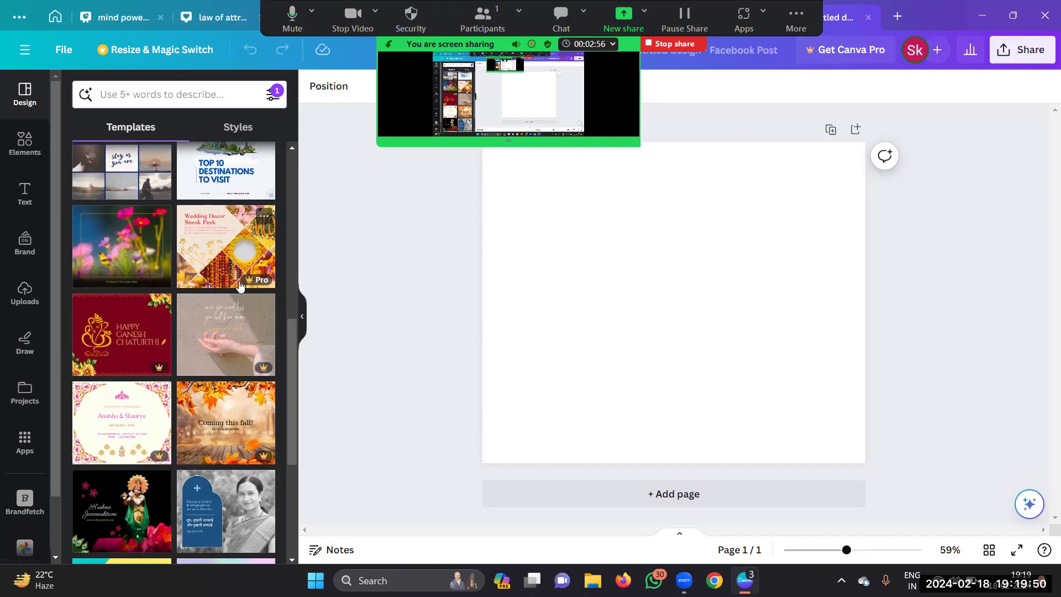
scroll(240, 286, "down", 8)
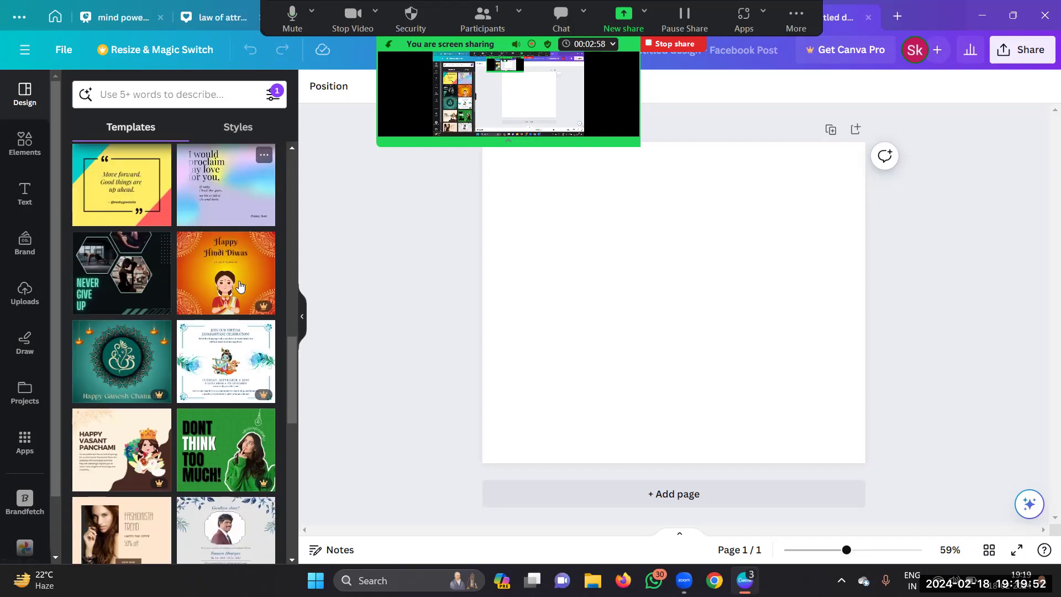
scroll(239, 285, "down", 8)
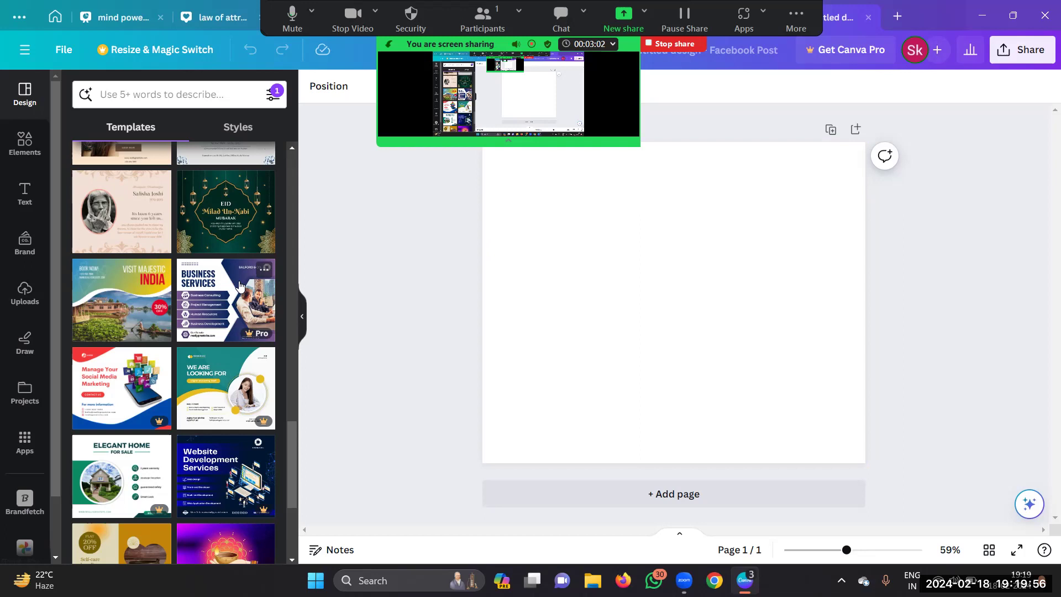
scroll(239, 286, "down", 1)
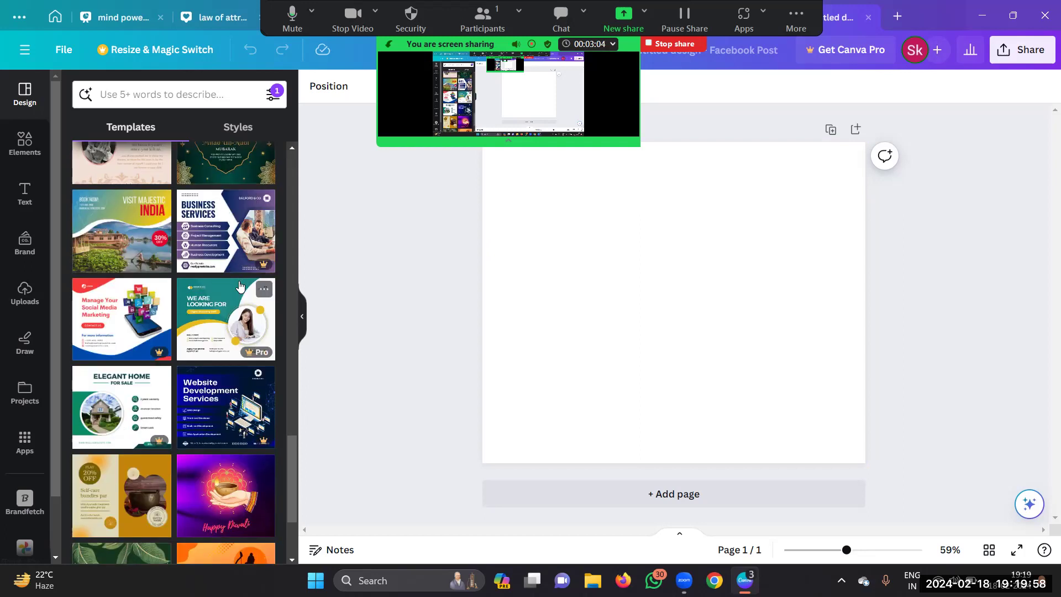
scroll(240, 286, "down", 2)
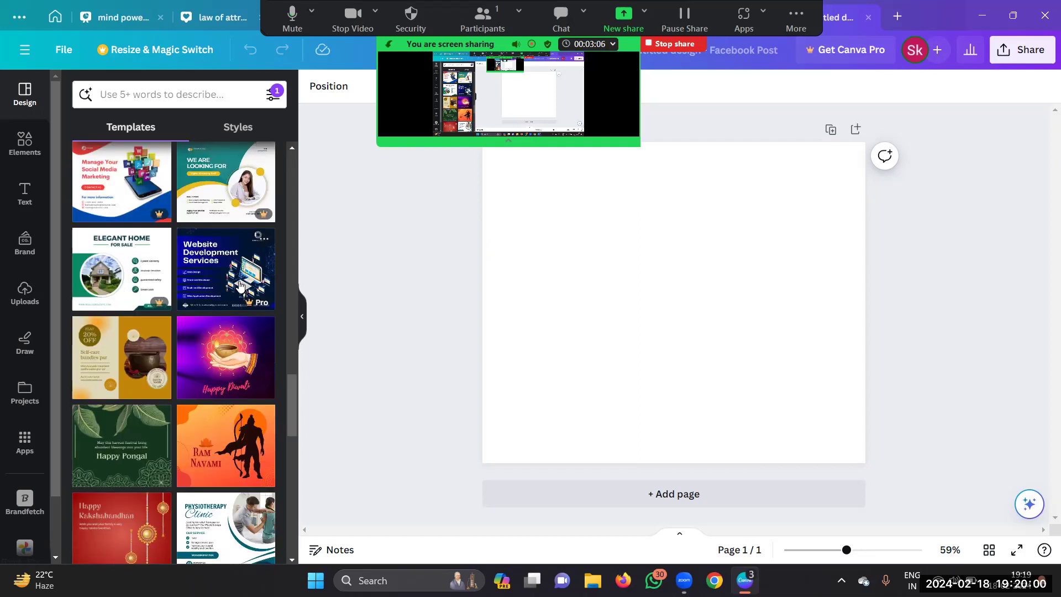
scroll(239, 286, "down", 4)
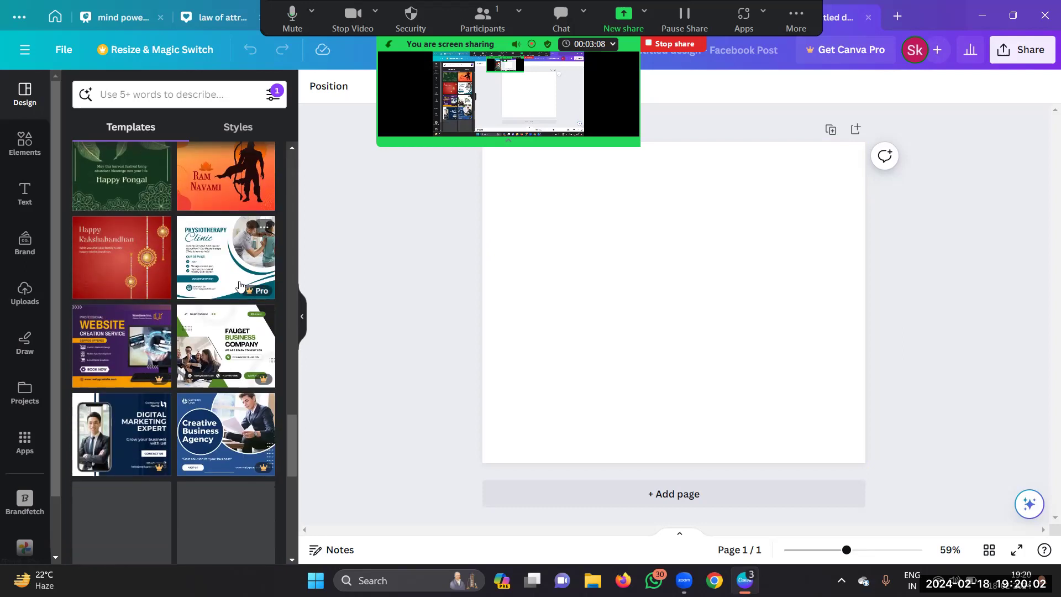
scroll(149, 345, "down", 3)
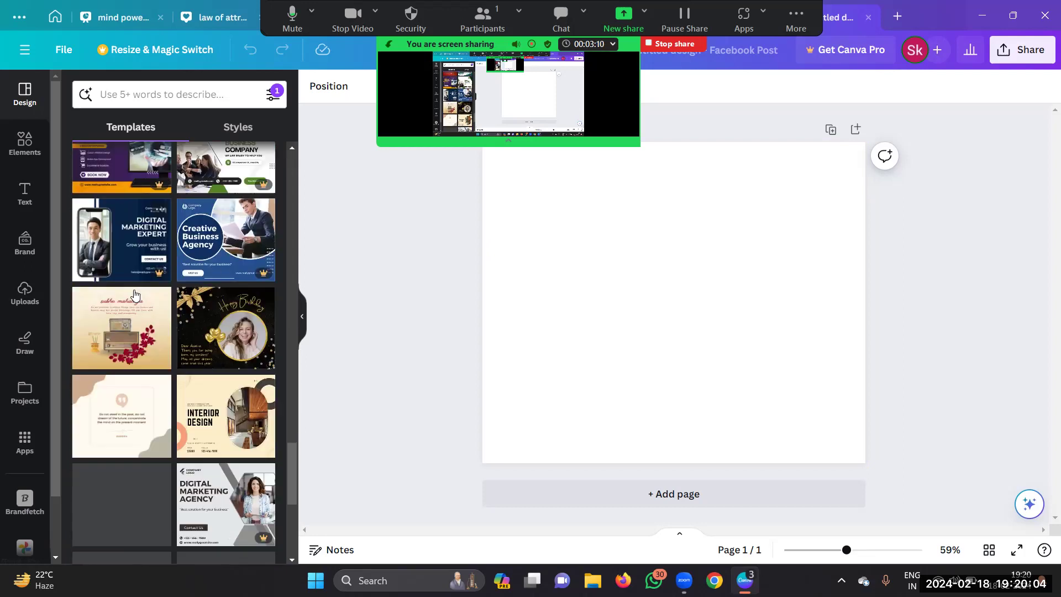
scroll(135, 296, "down", 3)
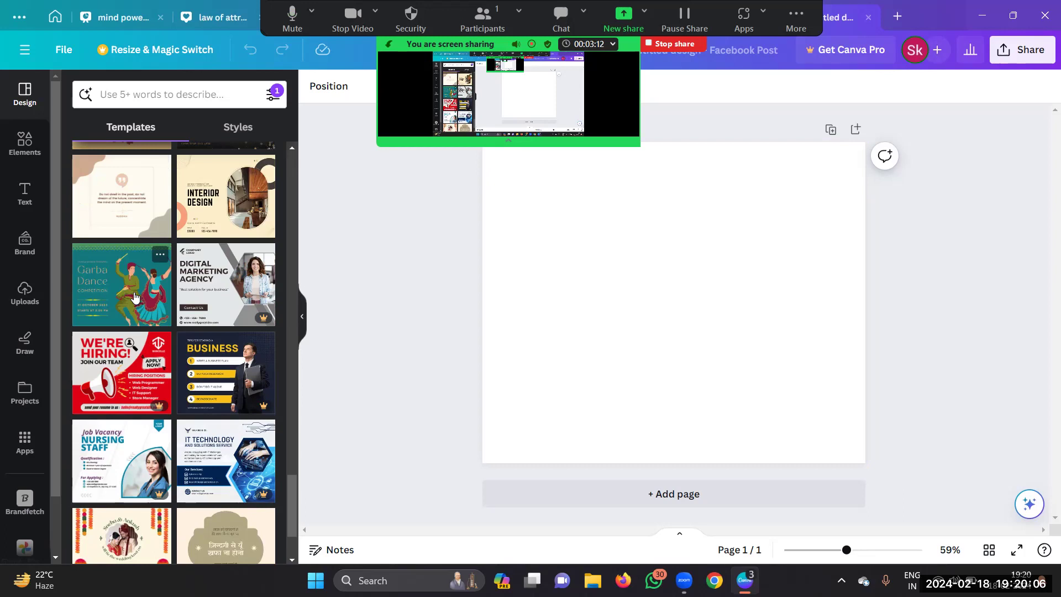
scroll(149, 284, "down", 2)
scroll(149, 284, "down", 1)
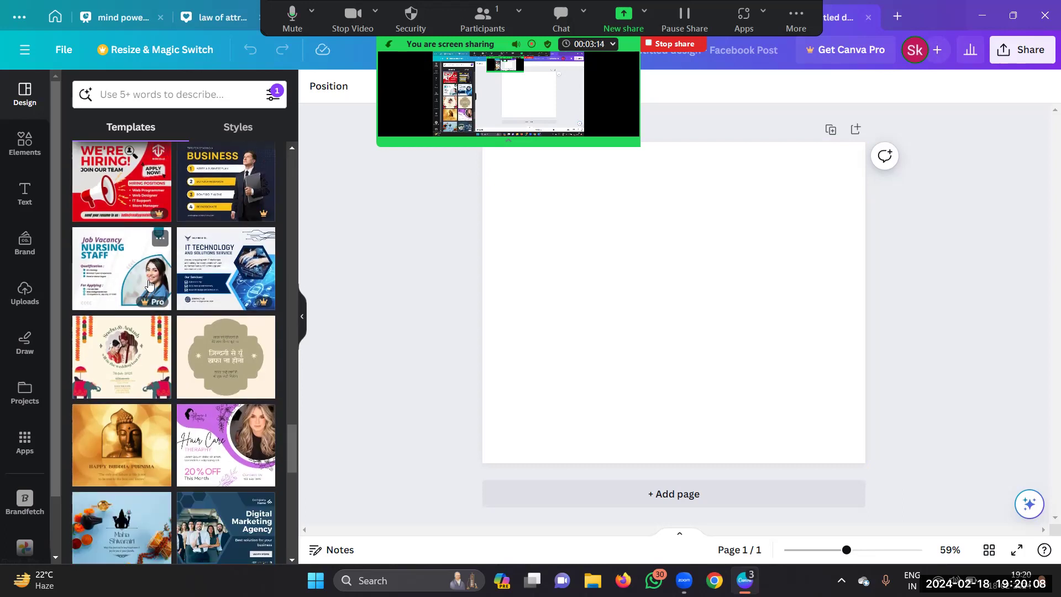
scroll(149, 285, "down", 2)
scroll(150, 284, "down", 3)
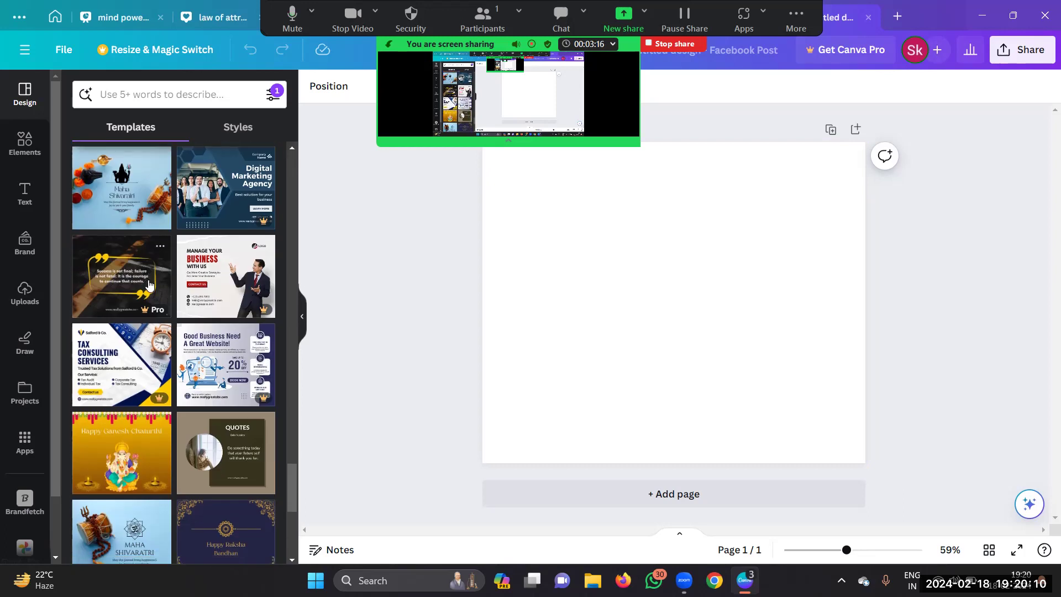
scroll(136, 463, "down", 3)
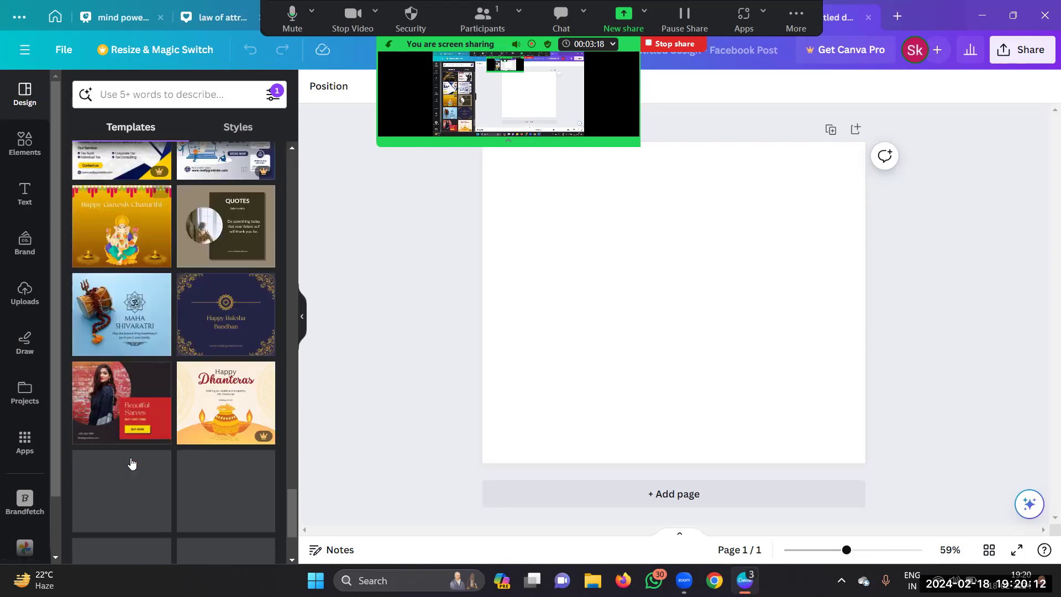
scroll(136, 459, "down", 2)
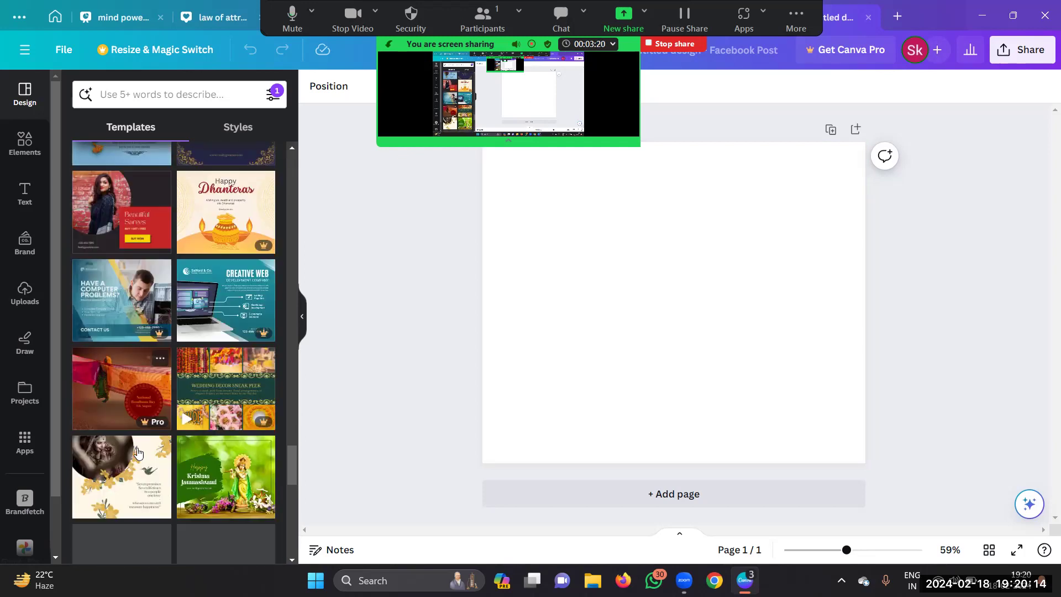
scroll(138, 454, "down", 2)
scroll(138, 453, "down", 3)
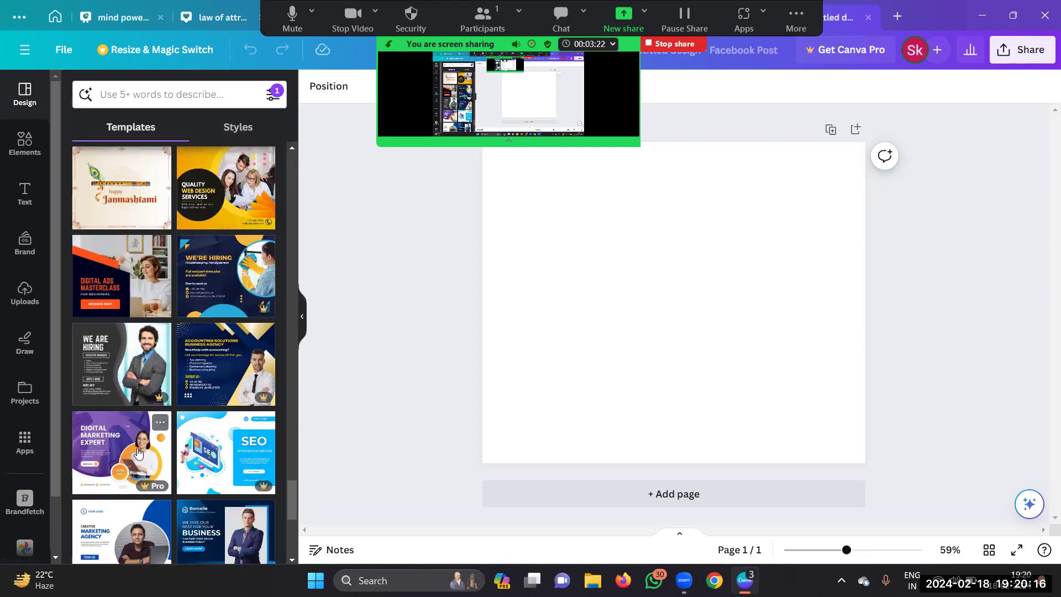
scroll(139, 452, "down", 4)
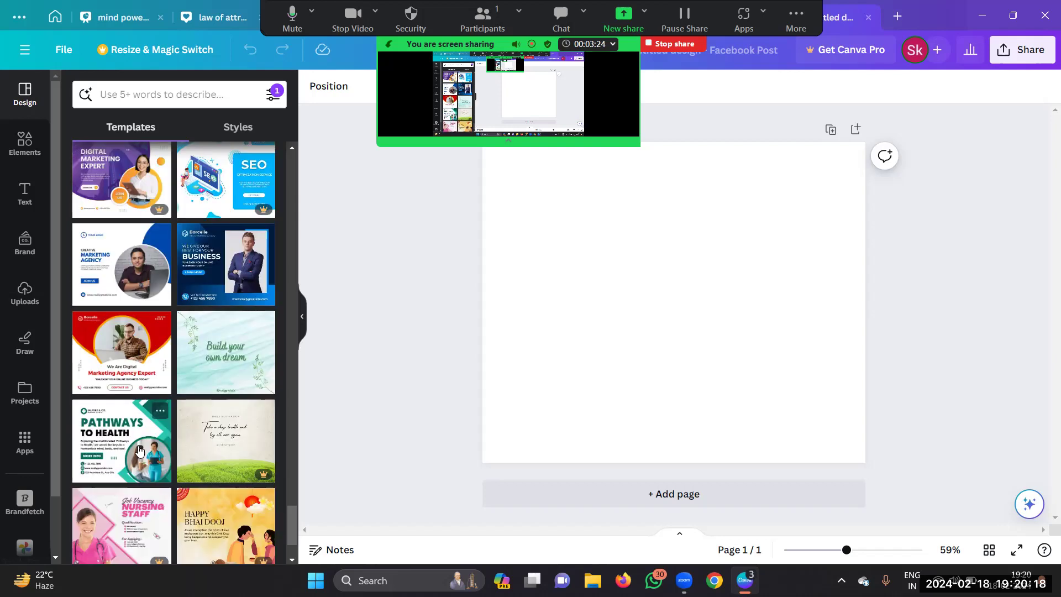
scroll(138, 453, "up", 3)
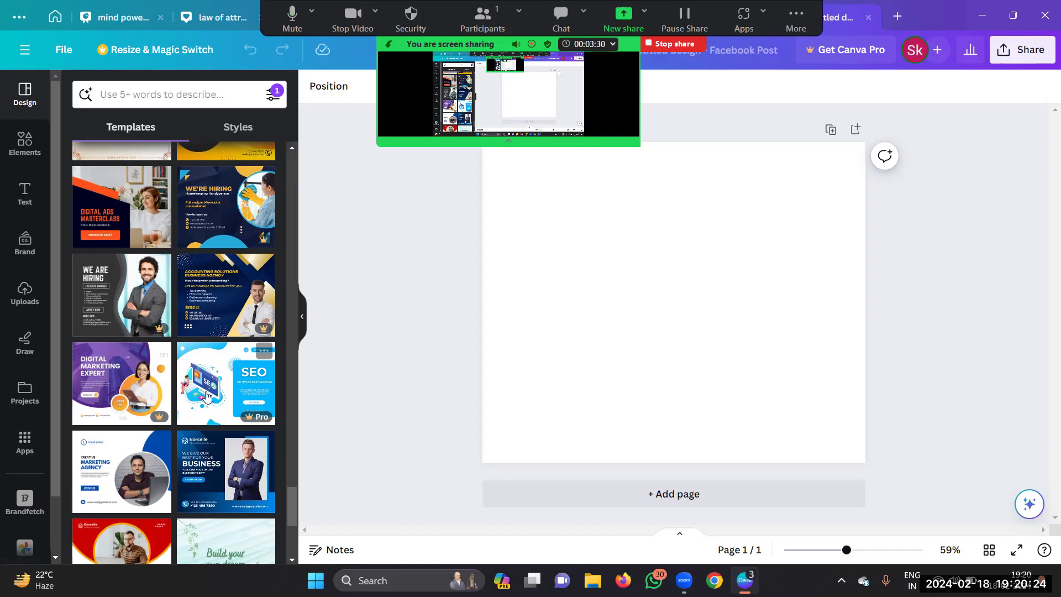
scroll(206, 398, "down", 5)
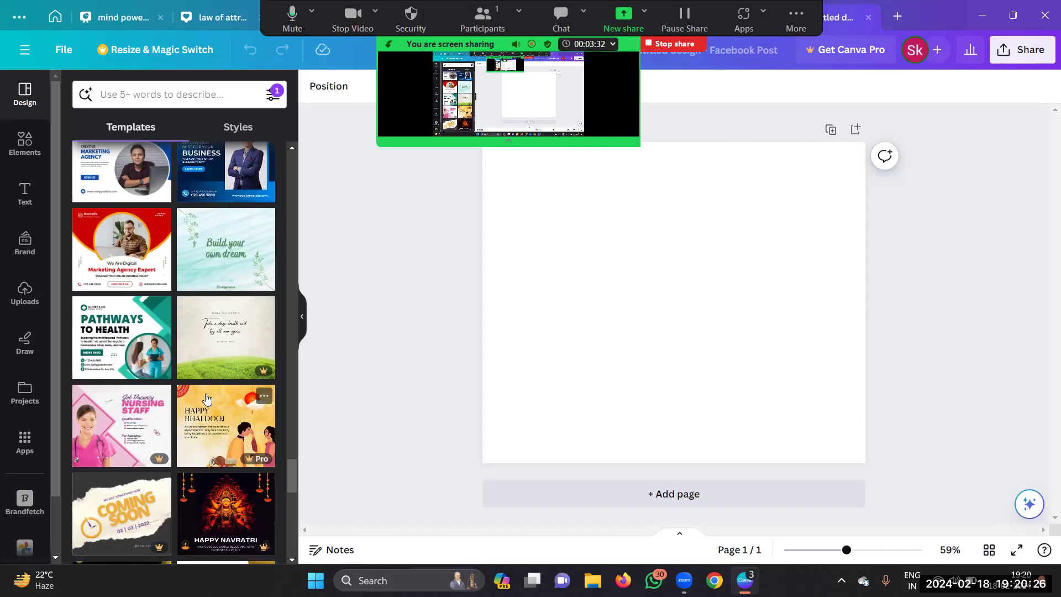
scroll(207, 398, "down", 3)
scroll(207, 398, "down", 3)
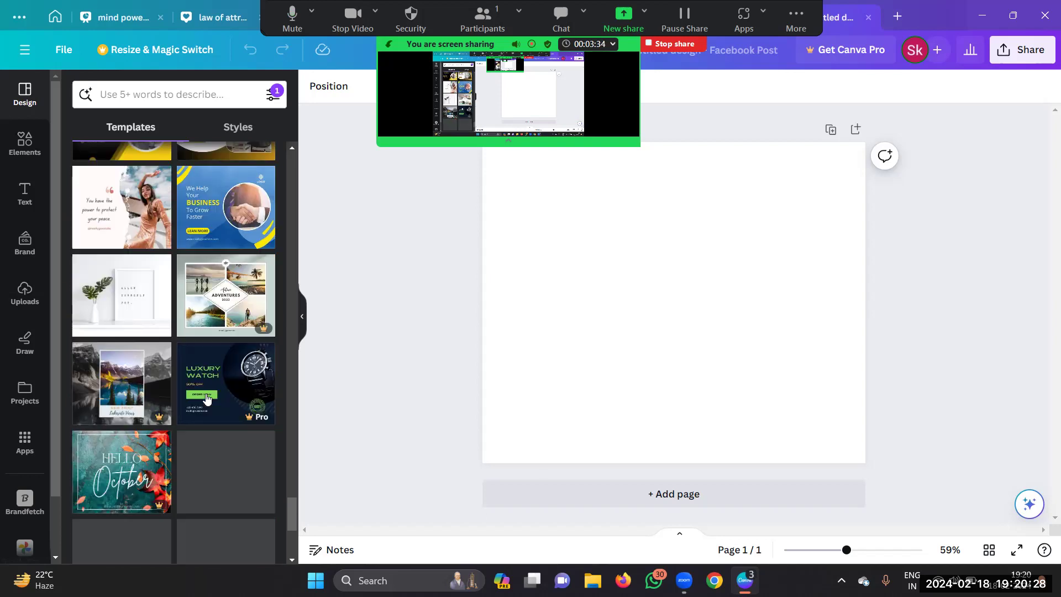
left_click(132, 362)
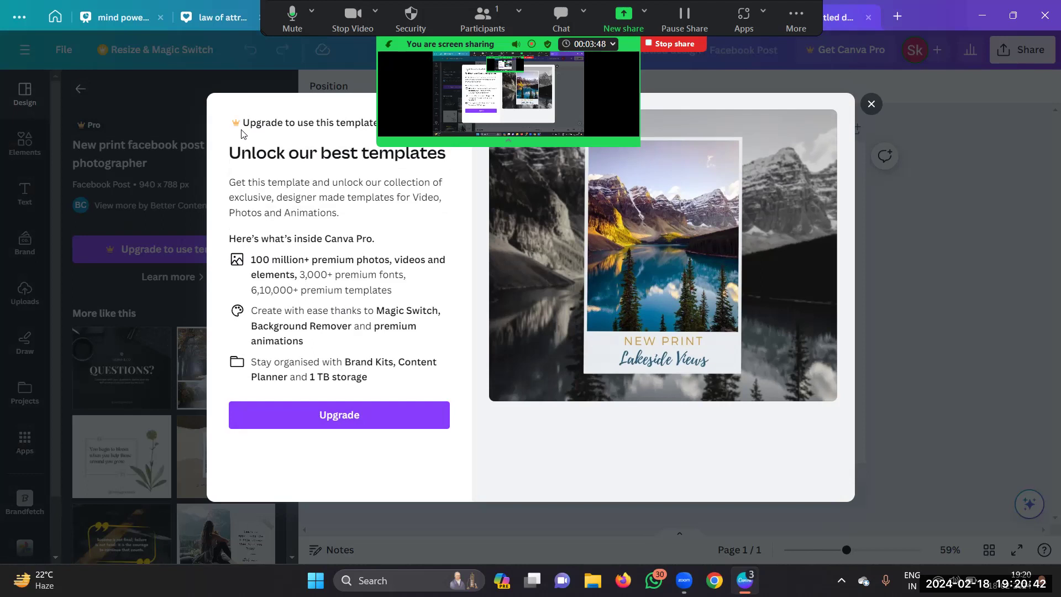
Step: Dismiss the Pro upgrade offer and apply the brown-and-cream 'welcome march' polaroid template
left_click(872, 104)
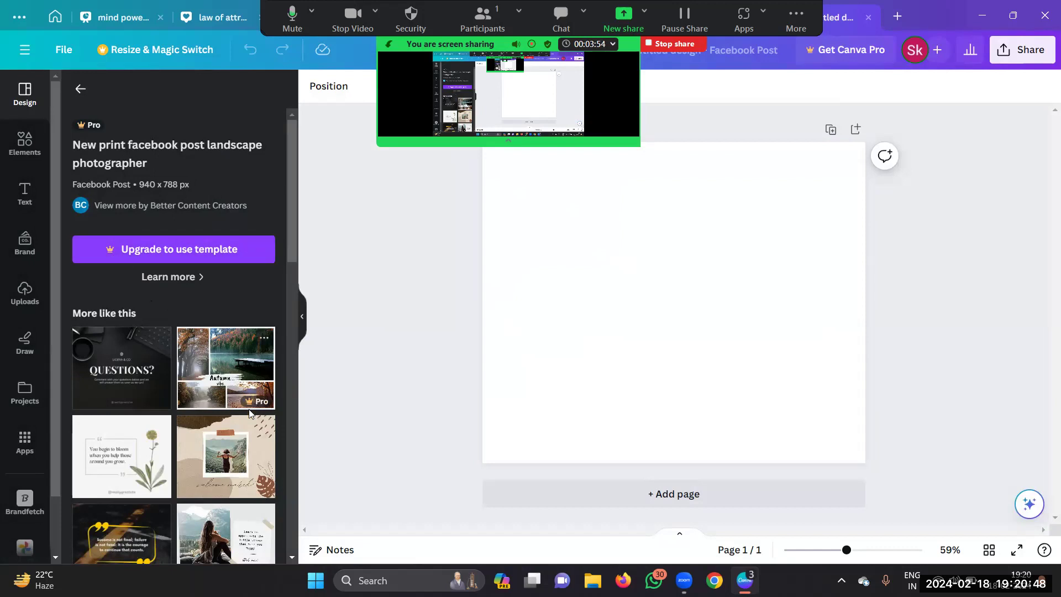
scroll(143, 412, "down", 2)
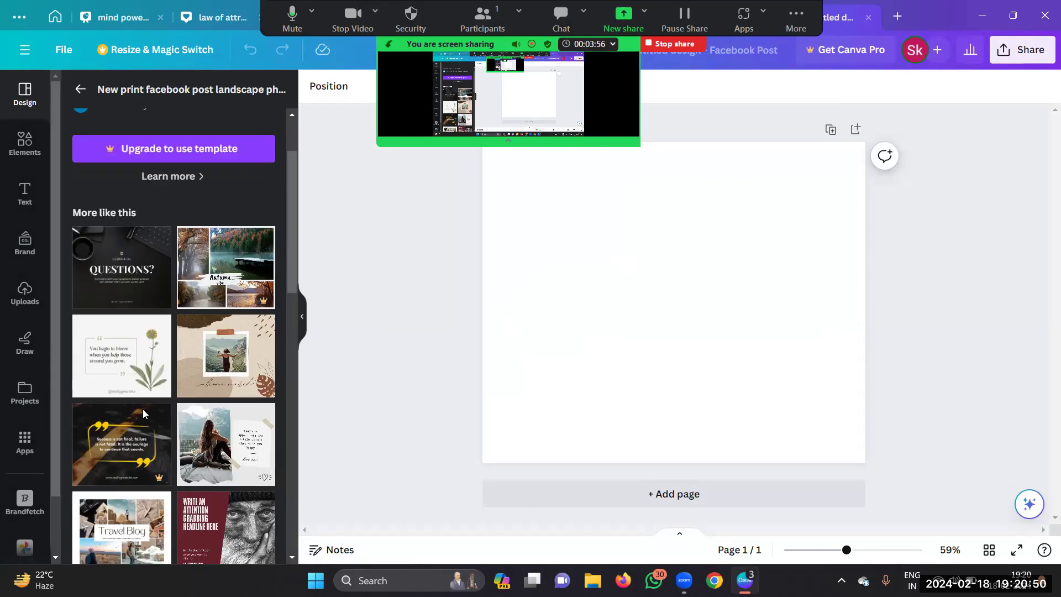
scroll(143, 409, "down", 1)
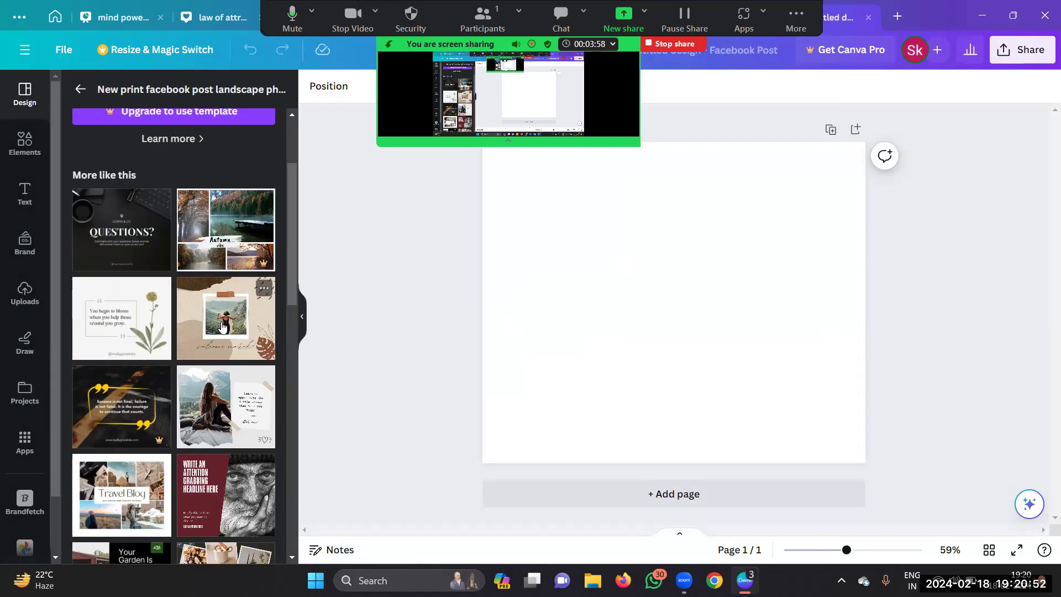
left_click(240, 328)
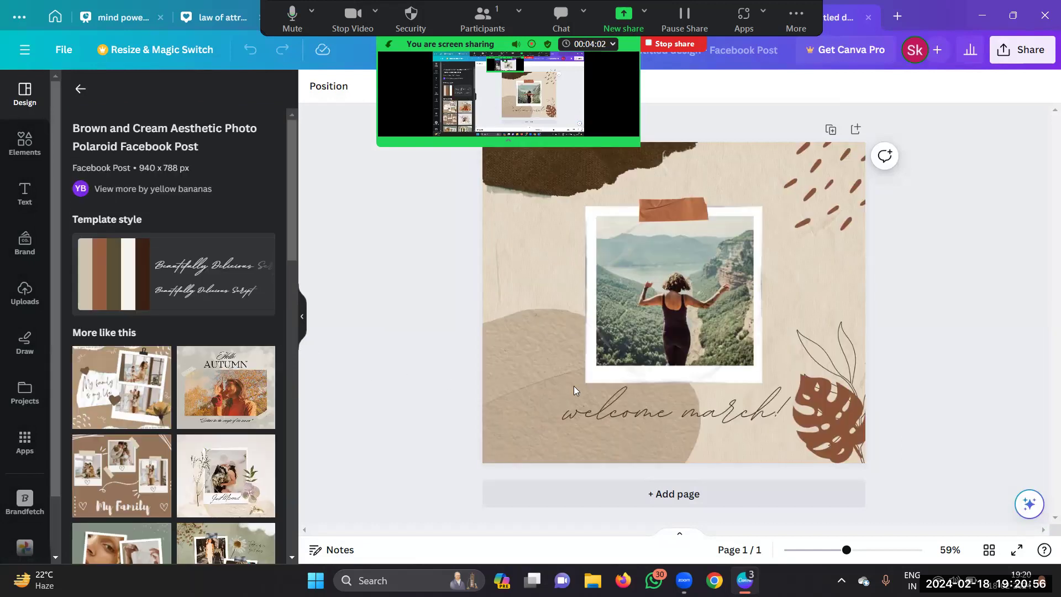
Step: Delete the woman photo from the polaroid, keeping the empty frame
left_click(691, 298)
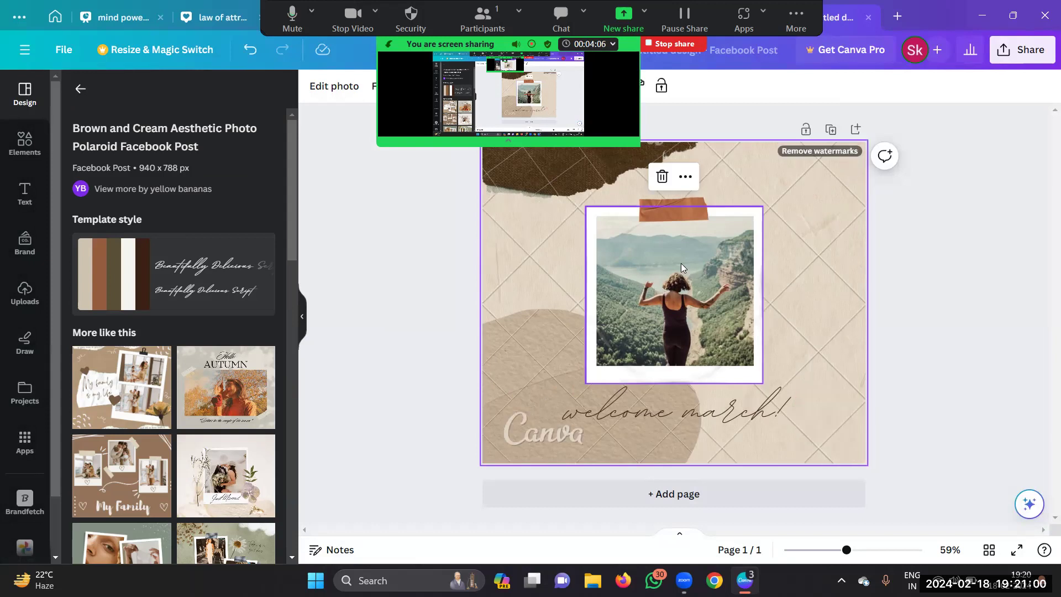
left_click(672, 290)
left_click(673, 172)
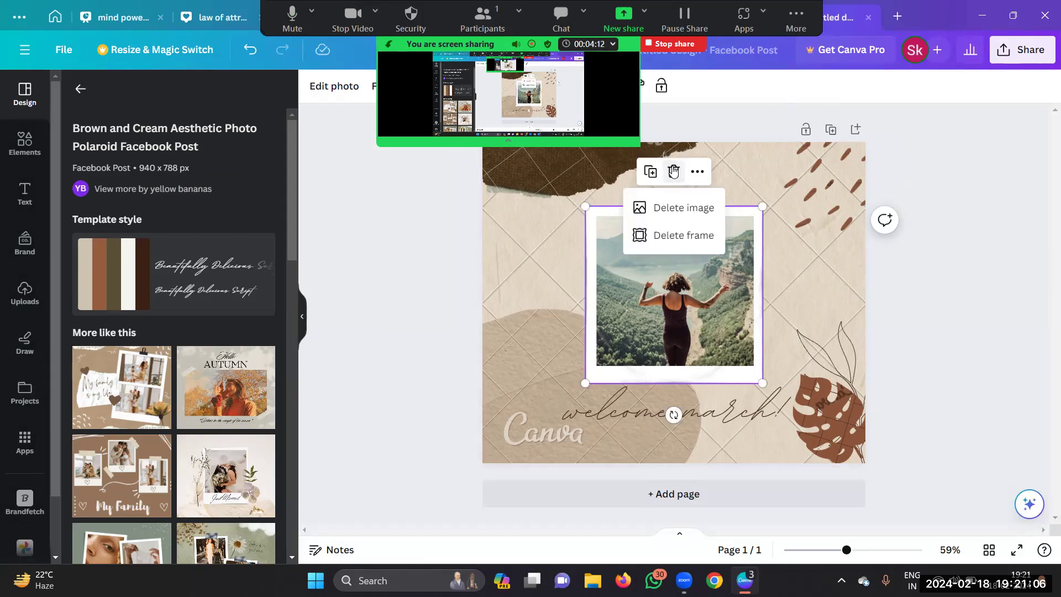
left_click(681, 208)
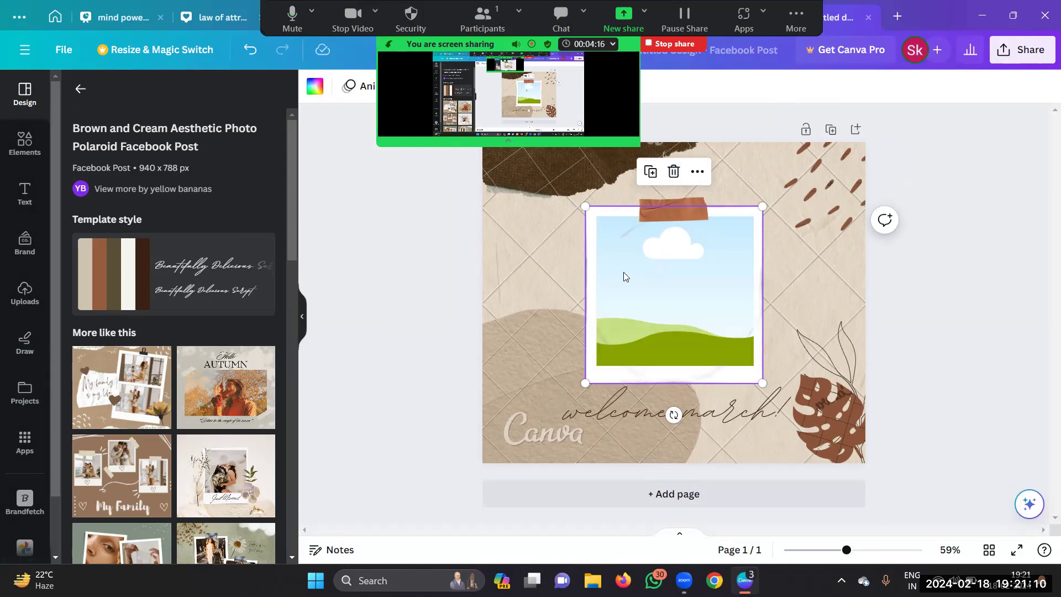
Step: From Uploads, start a file upload and browse the Pictures folder for an image
left_click(24, 294)
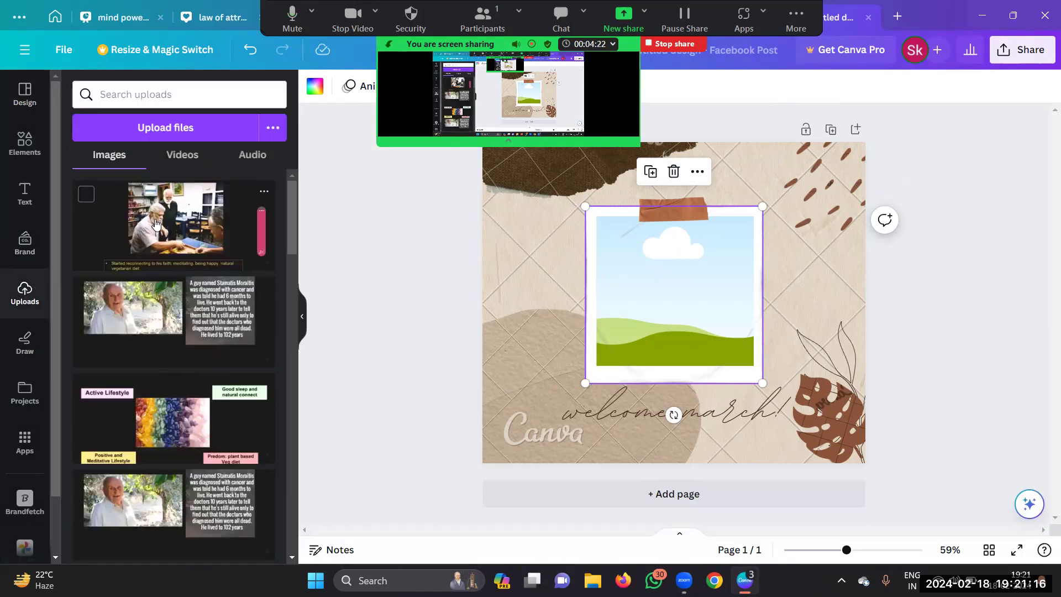
left_click(164, 129)
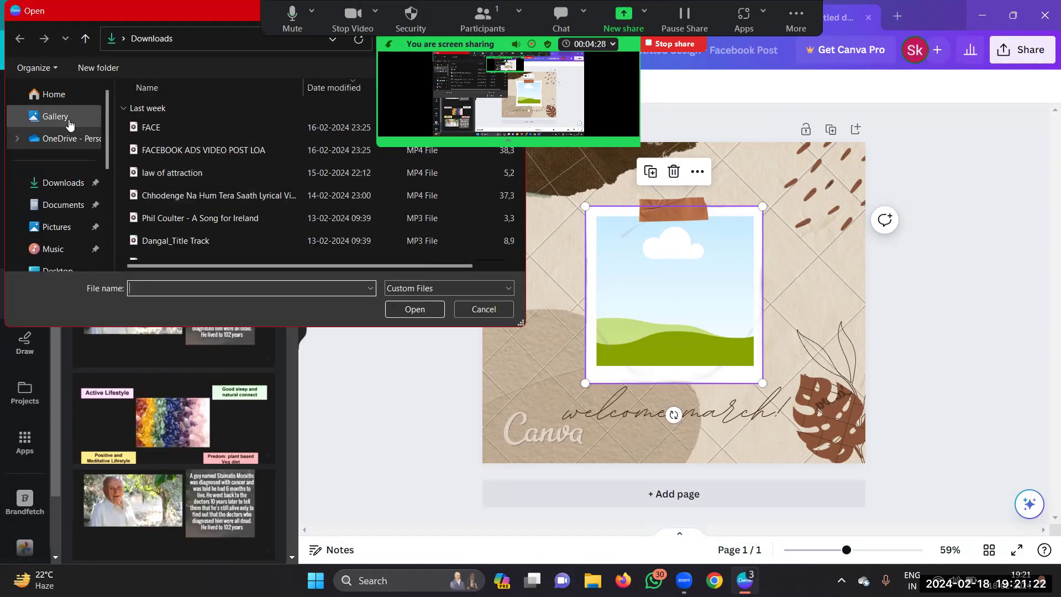
left_click(63, 226)
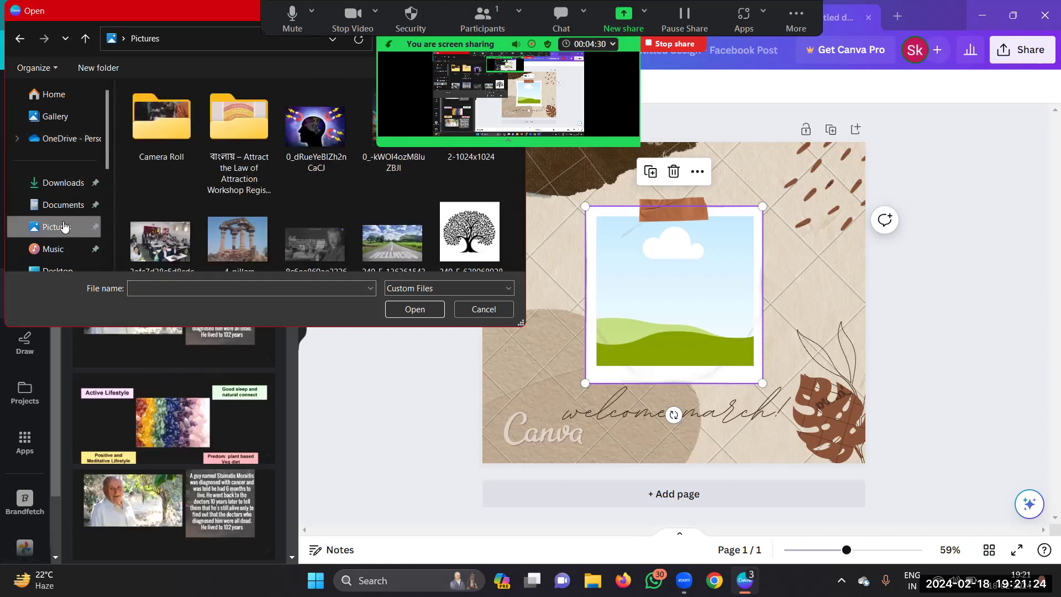
scroll(237, 171, "down", 3)
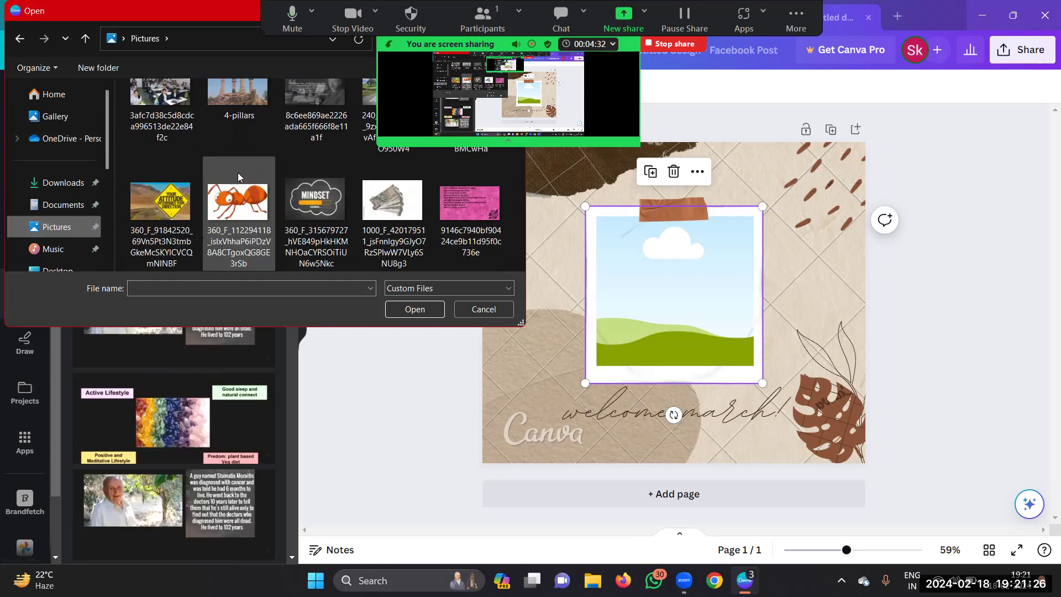
scroll(238, 176, "down", 3)
scroll(238, 176, "down", 5)
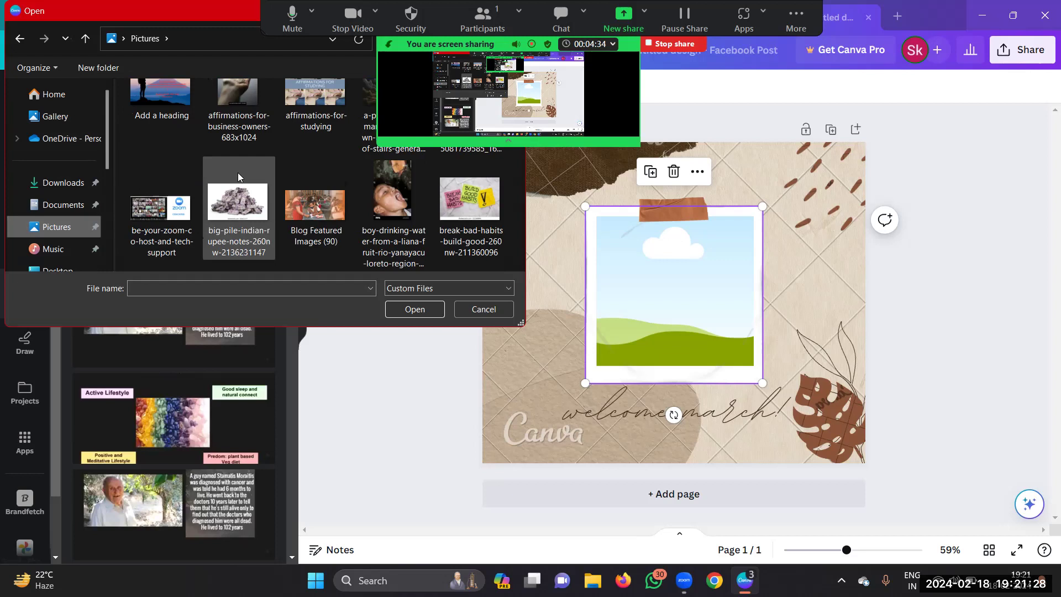
scroll(238, 172, "down", 4)
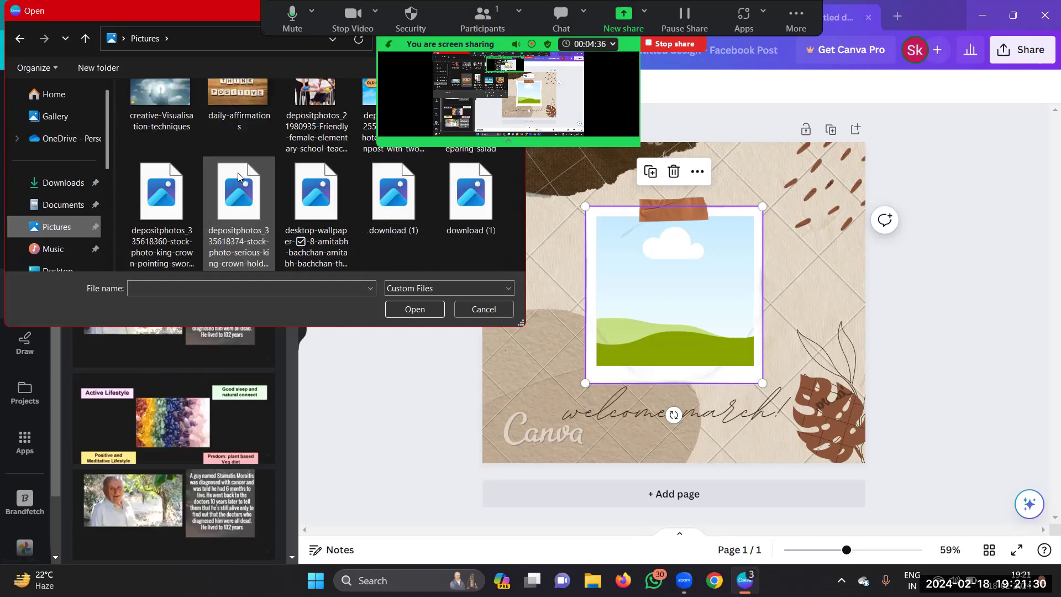
scroll(237, 174, "down", 3)
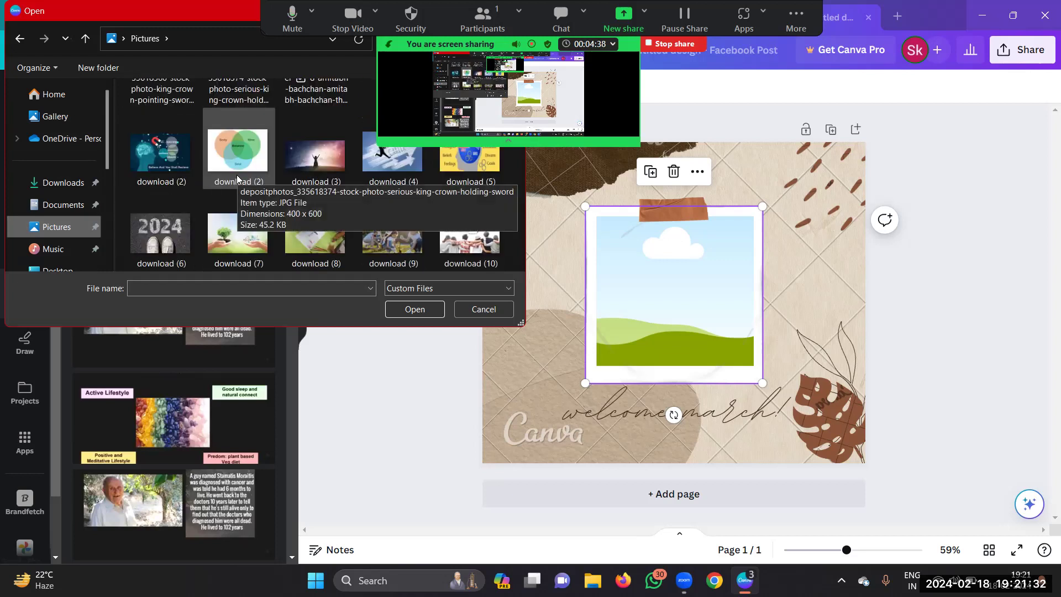
scroll(237, 174, "down", 6)
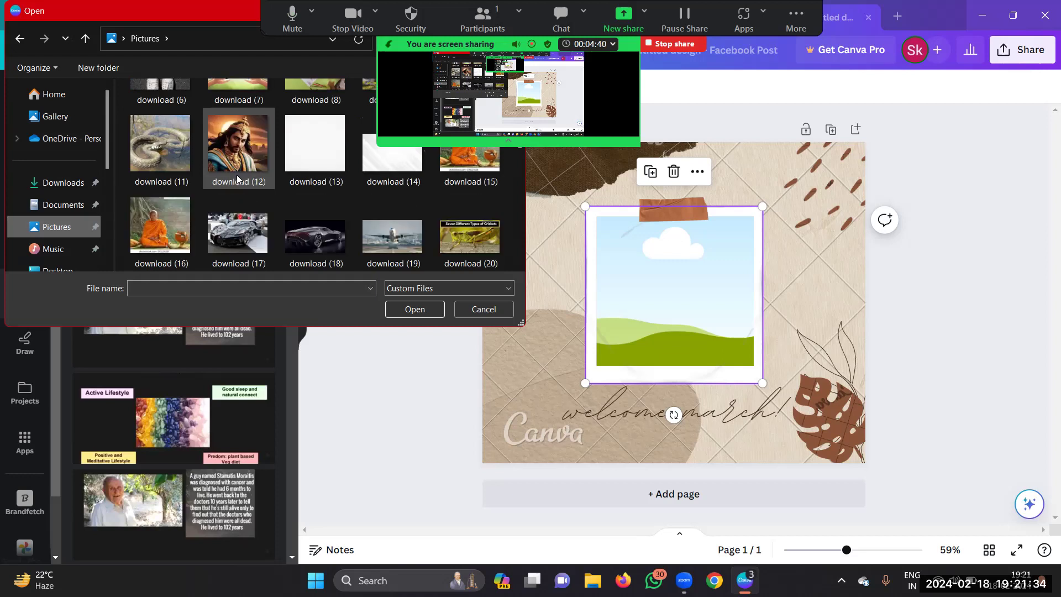
scroll(236, 175, "down", 2)
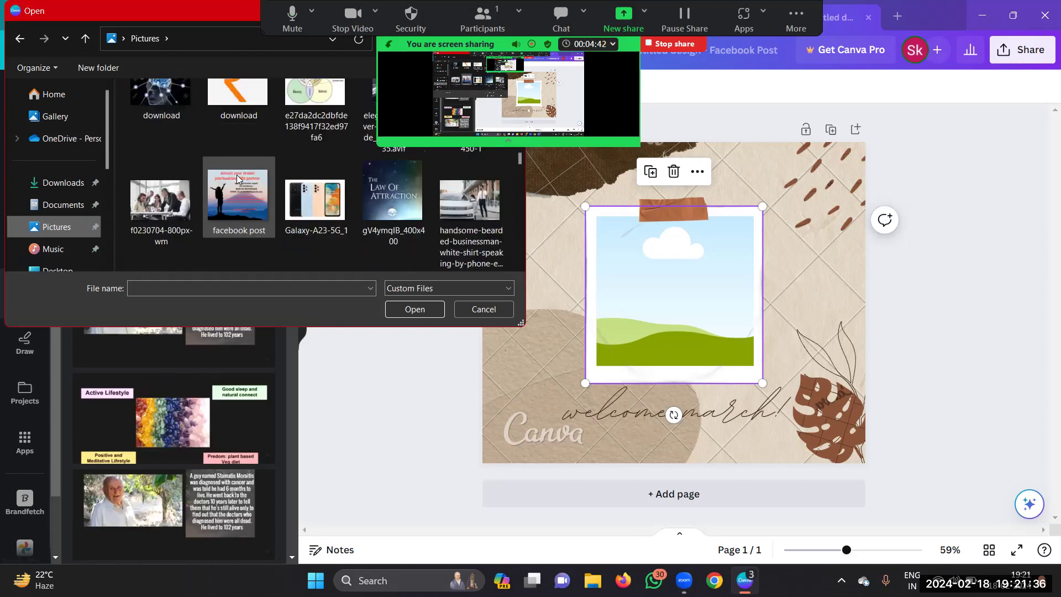
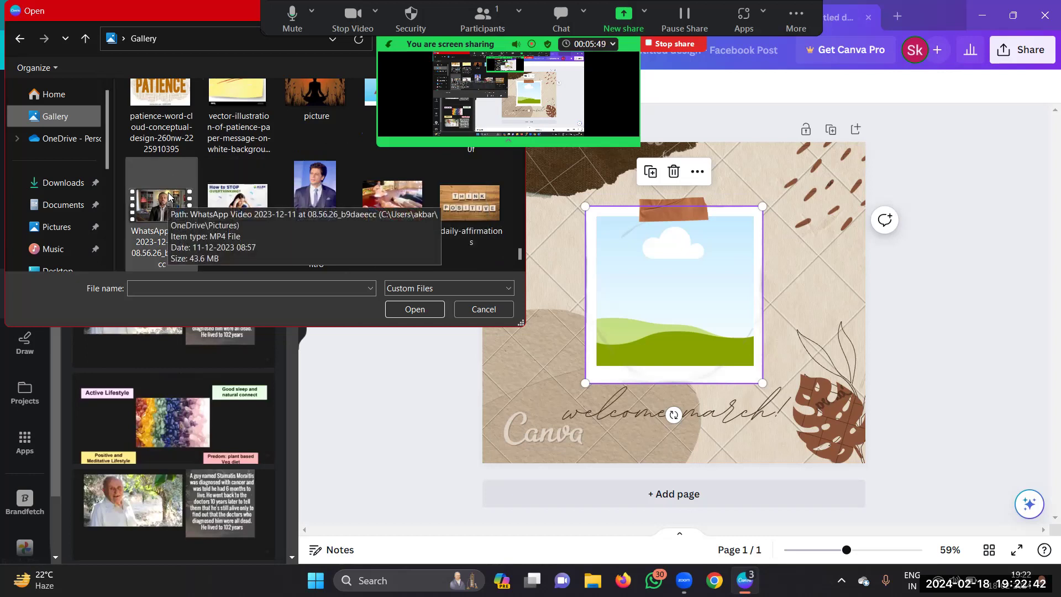
Step: Look through the recently used files in the Open dialog
scroll(162, 194, "up", 3)
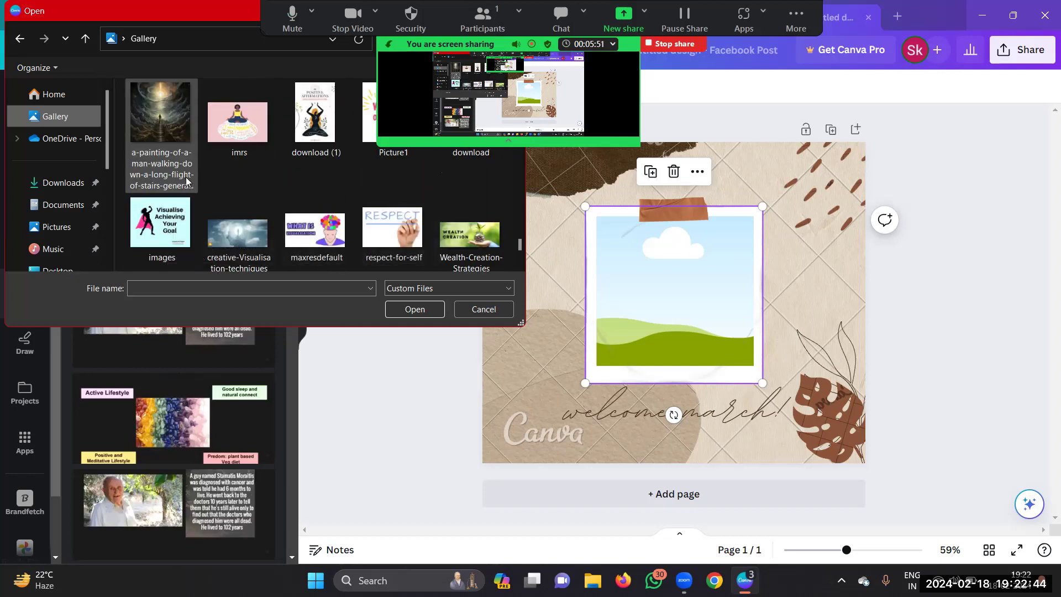
scroll(186, 179, "up", 5)
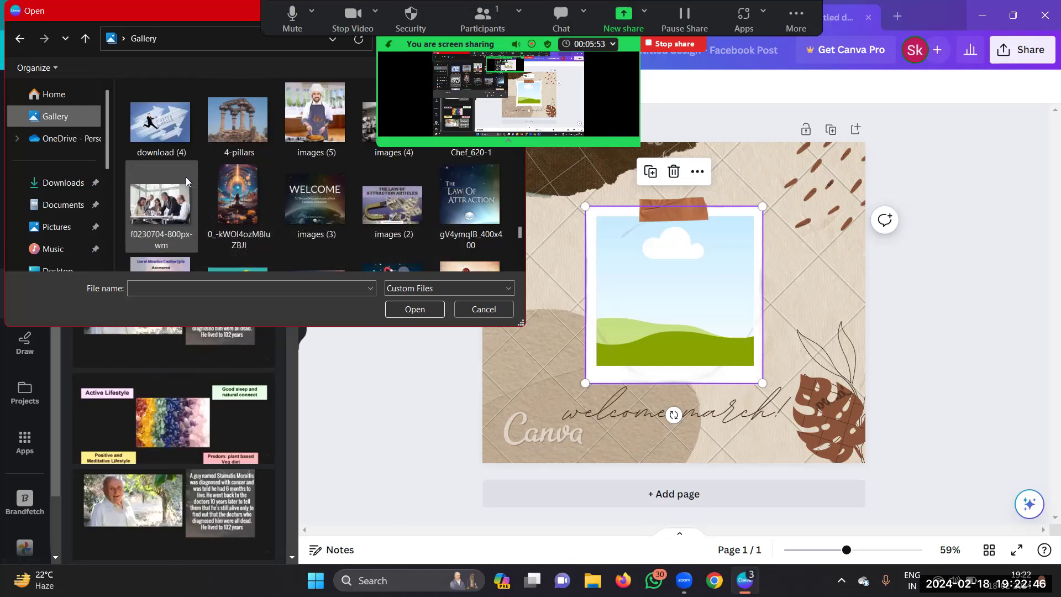
scroll(186, 177, "up", 5)
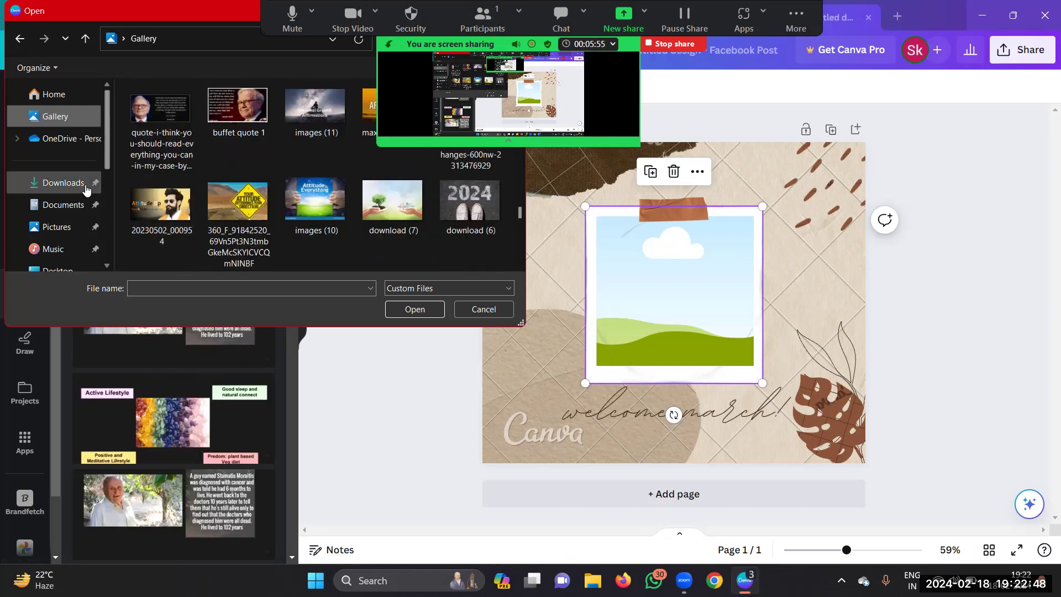
left_click(78, 98)
scroll(213, 151, "down", 3)
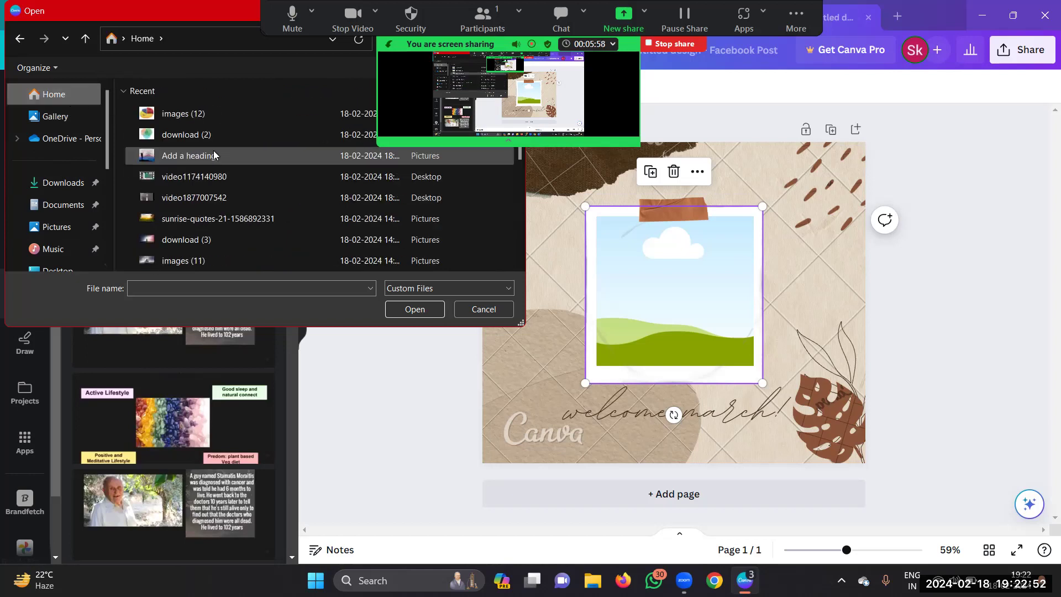
scroll(214, 150, "down", 5)
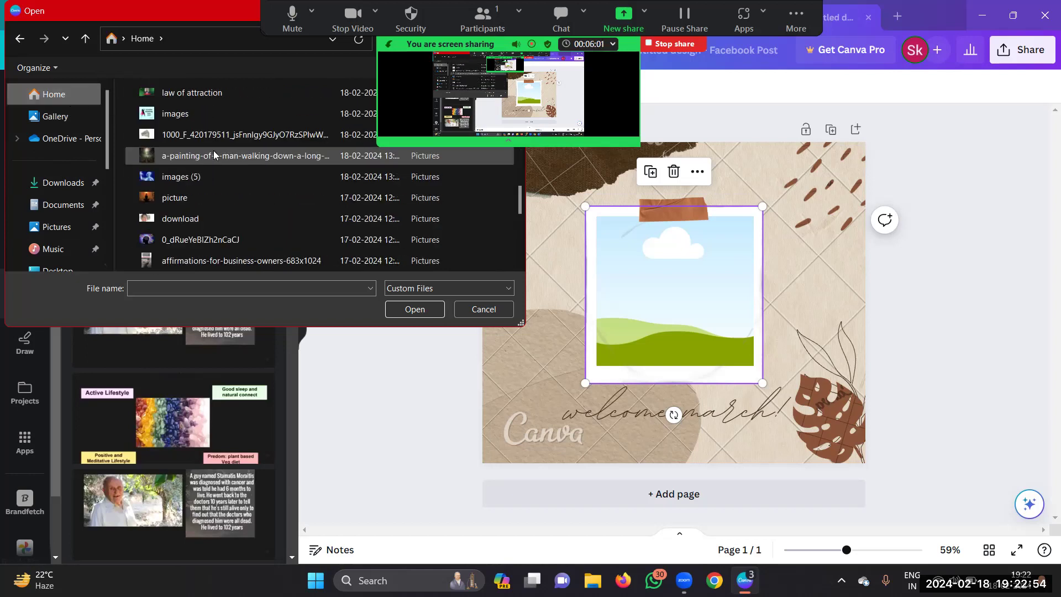
scroll(213, 151, "down", 1)
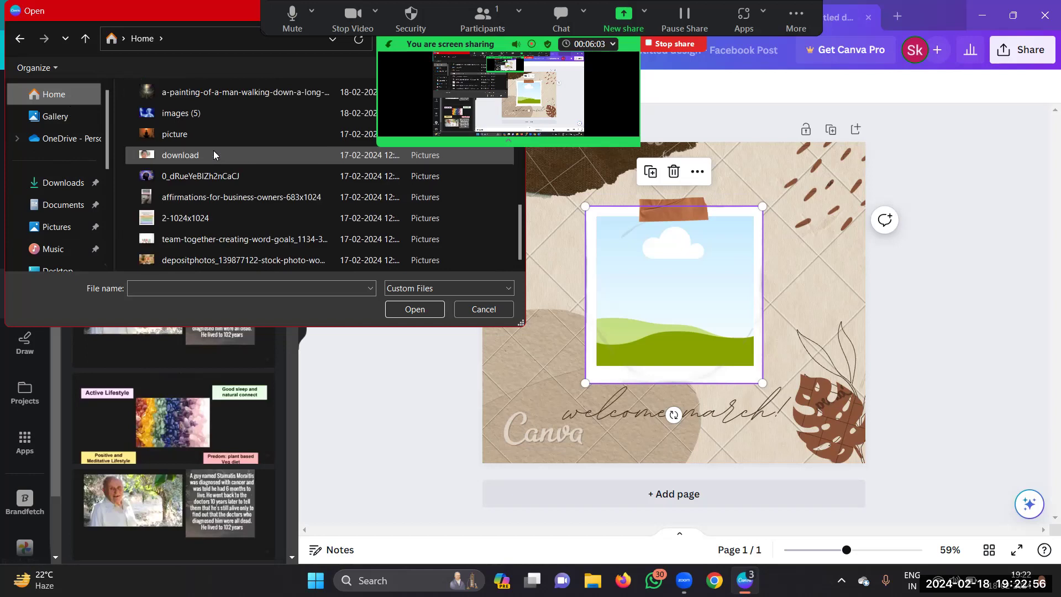
Step: Browse the Gallery folder and pick the WhatsApp Video 2023-12-11 file of the man
left_click(56, 116)
scroll(209, 166, "down", 2)
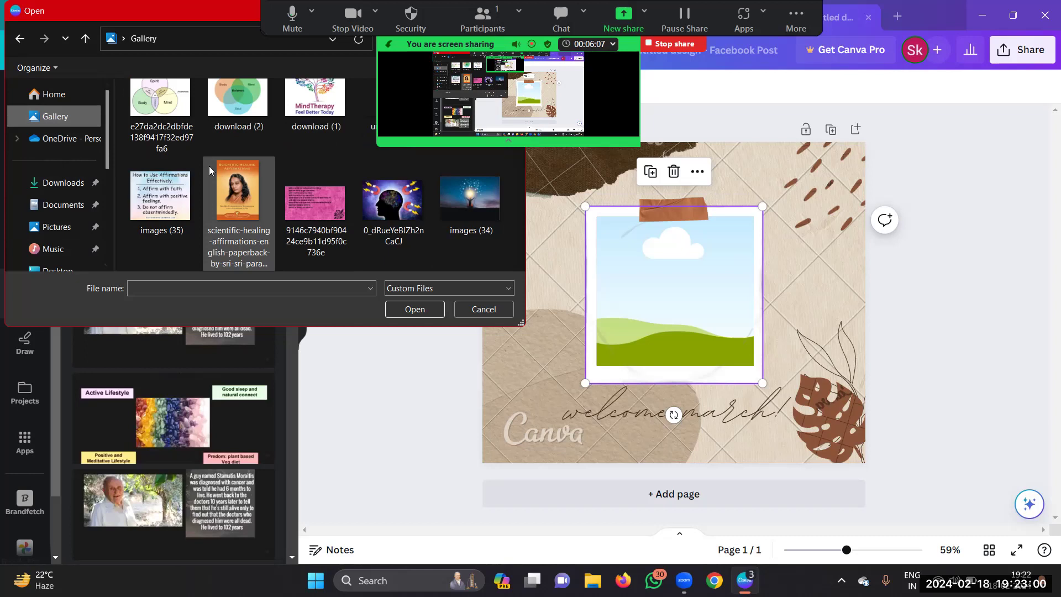
scroll(209, 166, "down", 5)
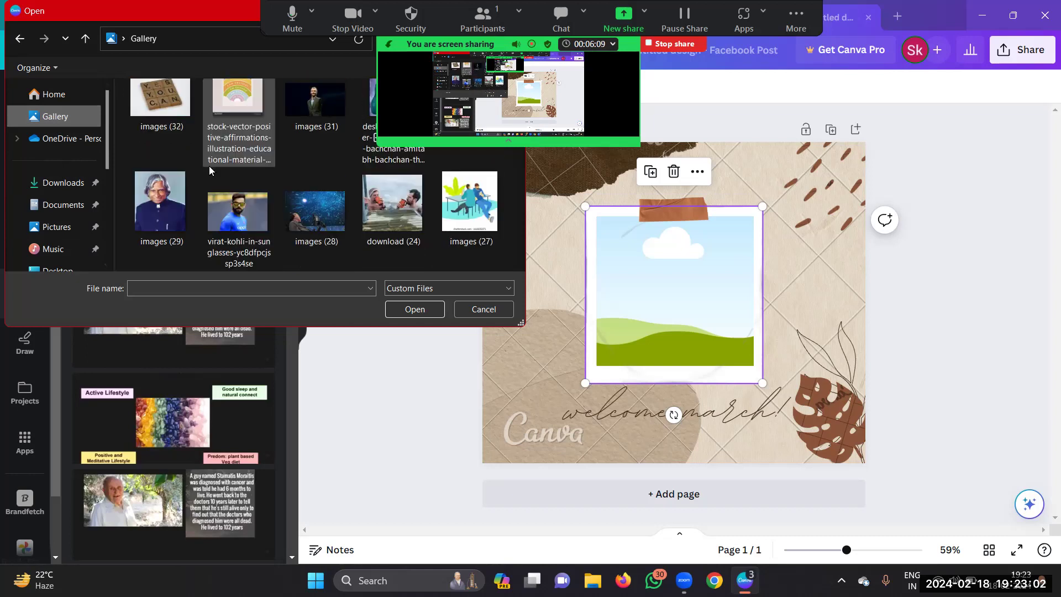
scroll(209, 166, "down", 4)
scroll(209, 168, "down", 2)
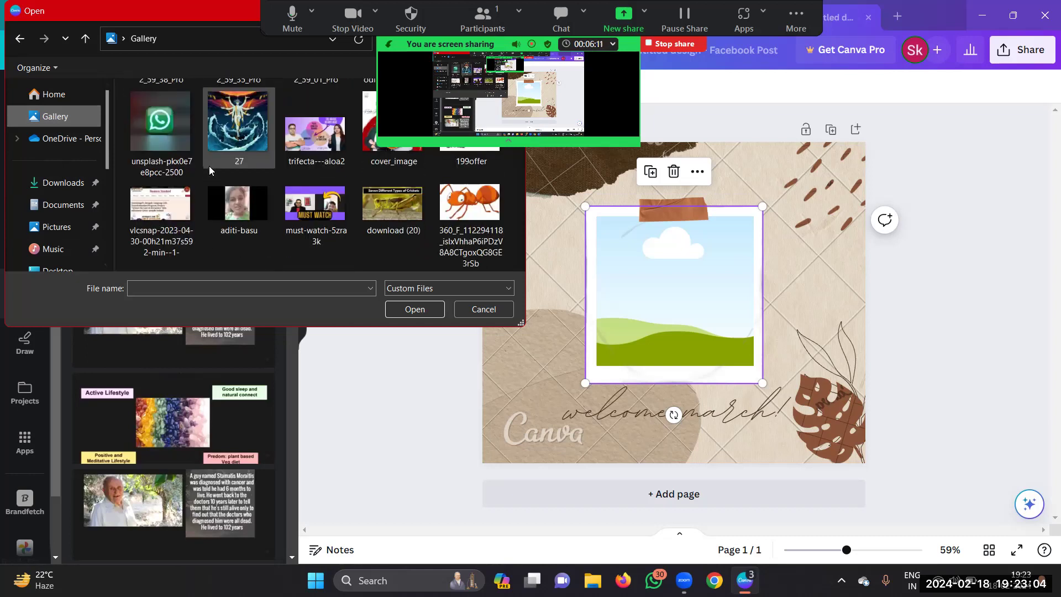
scroll(209, 166, "down", 2)
scroll(209, 166, "down", 3)
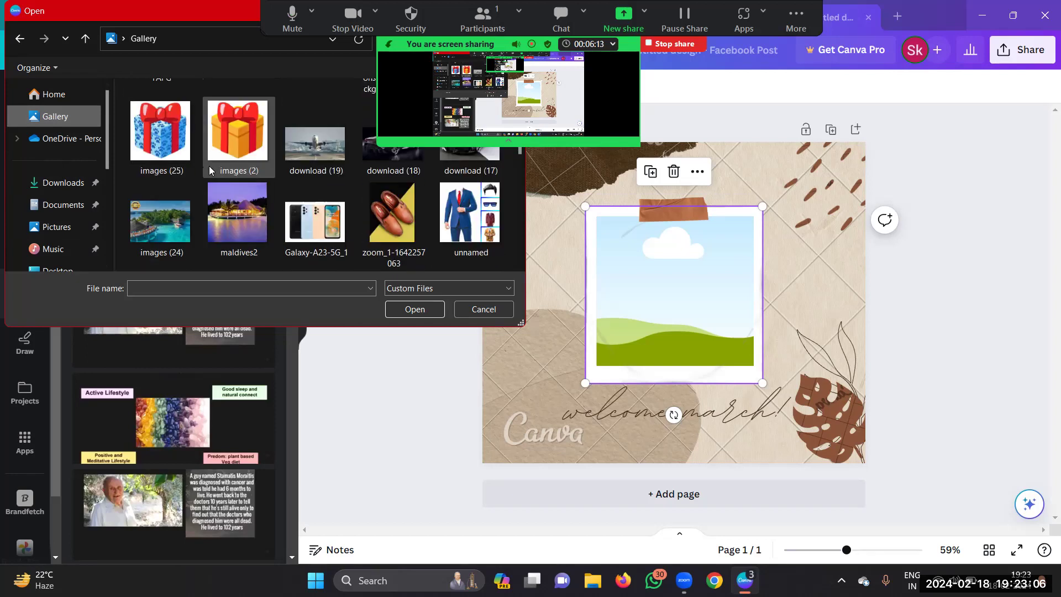
scroll(209, 166, "down", 4)
scroll(209, 166, "down", 2)
scroll(209, 166, "down", 2)
scroll(209, 166, "down", 4)
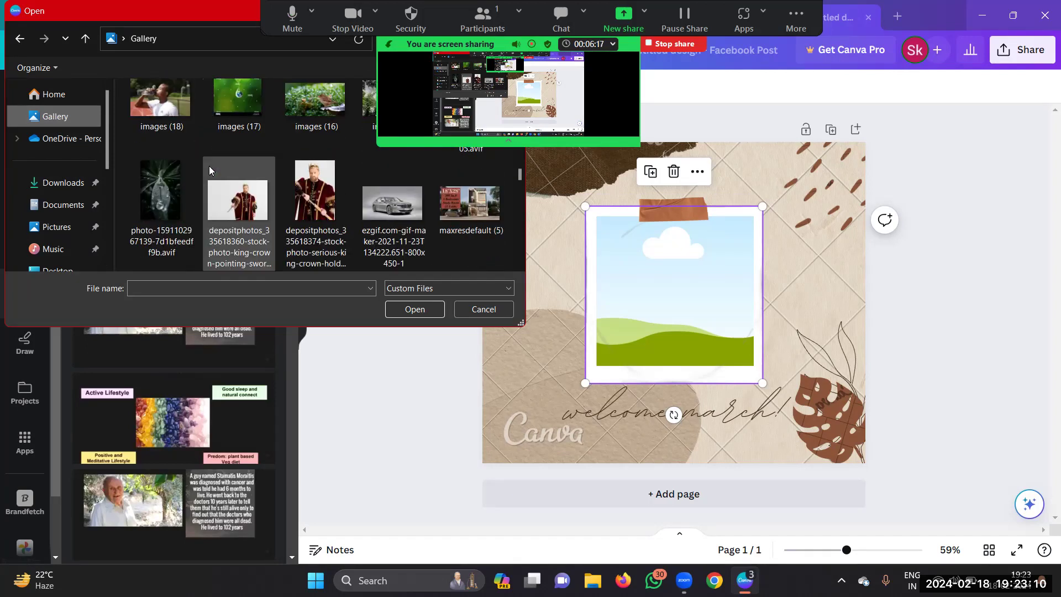
scroll(209, 166, "down", 5)
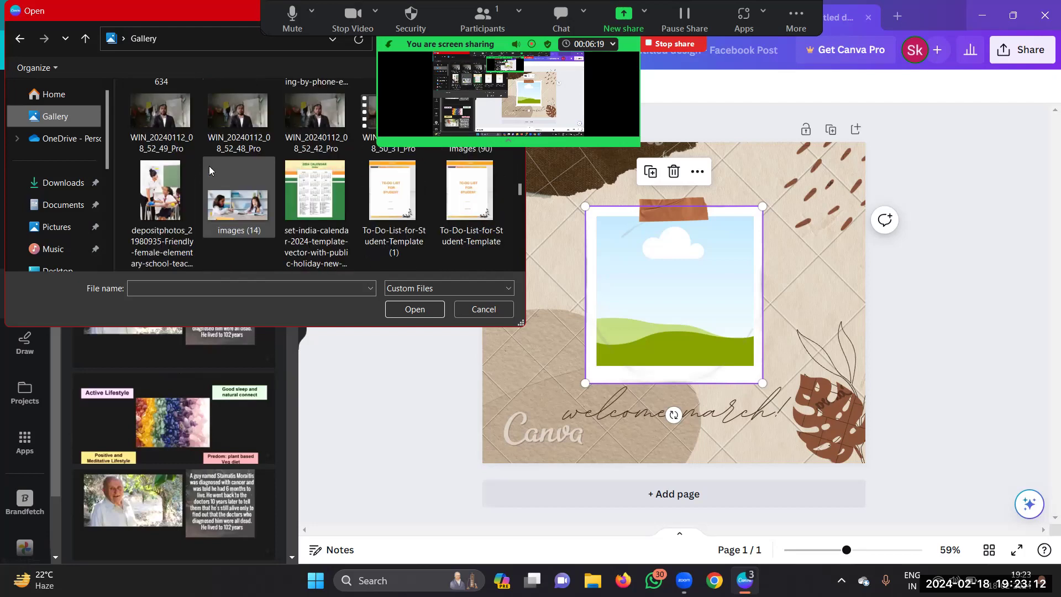
scroll(209, 166, "up", 2)
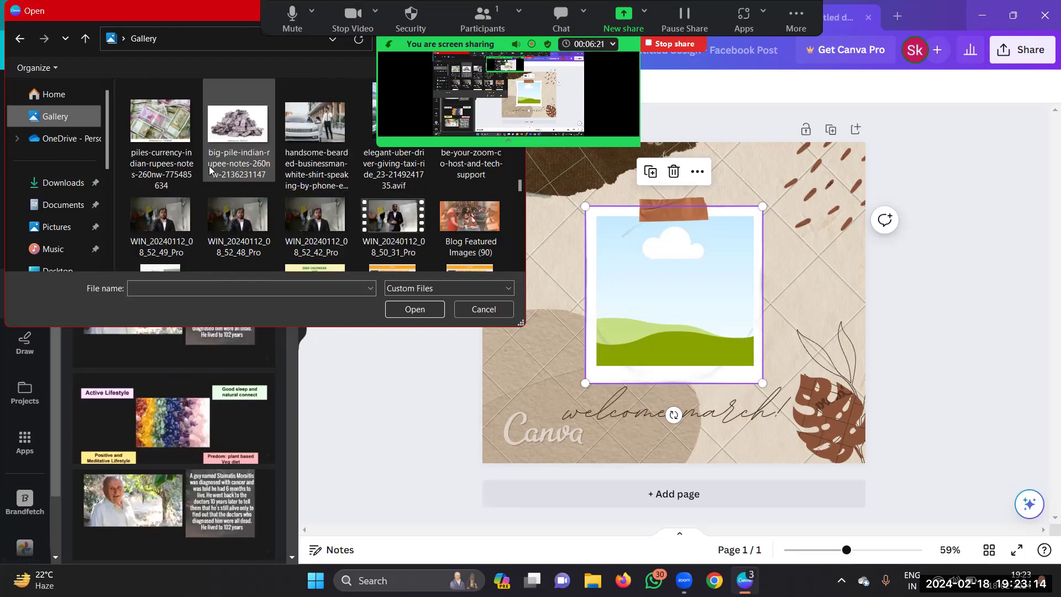
scroll(225, 165, "down", 3)
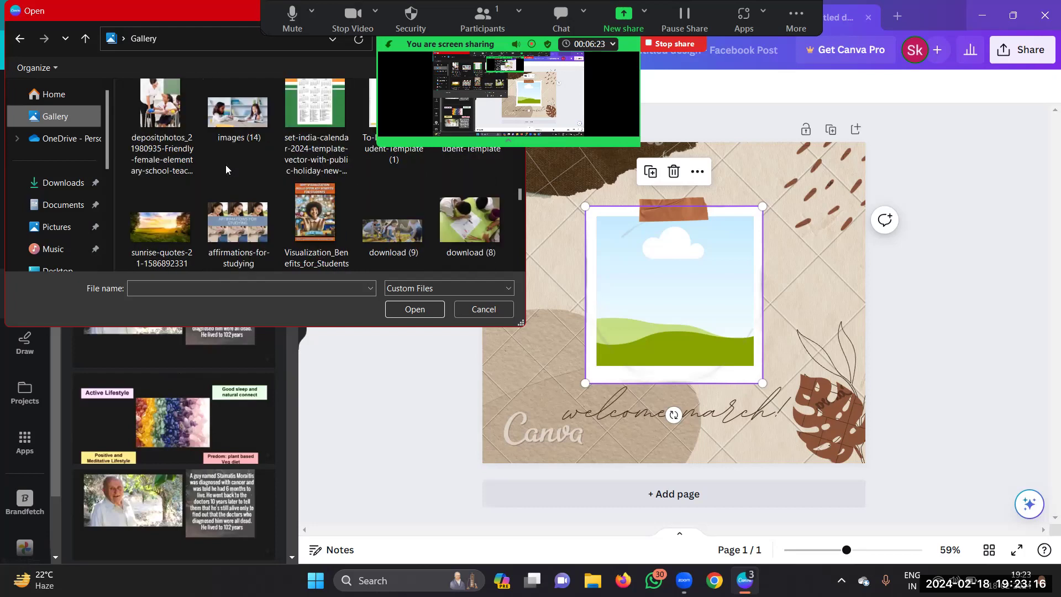
scroll(225, 164, "down", 8)
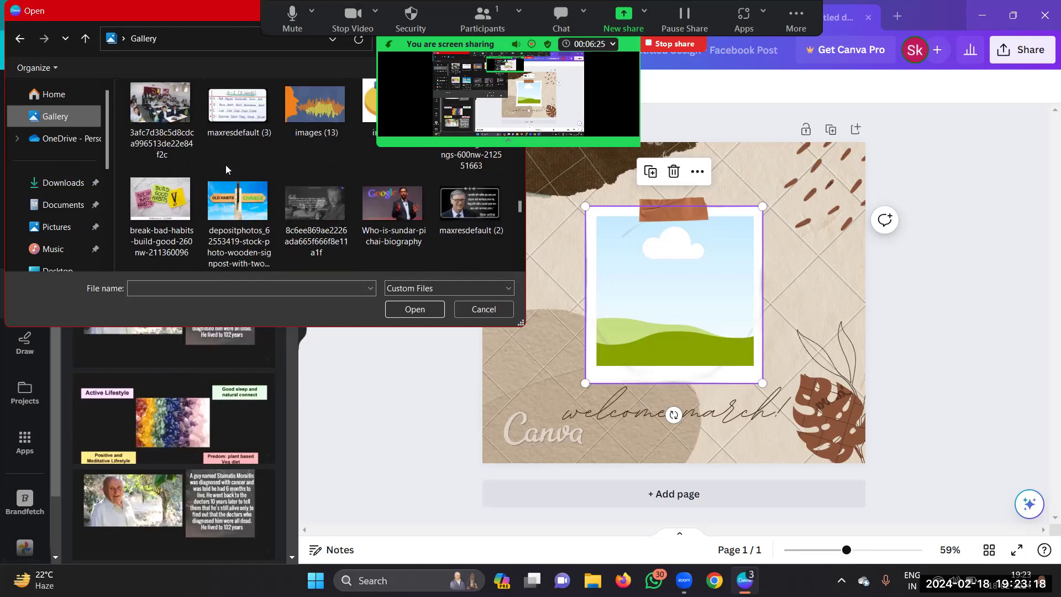
scroll(226, 165, "down", 10)
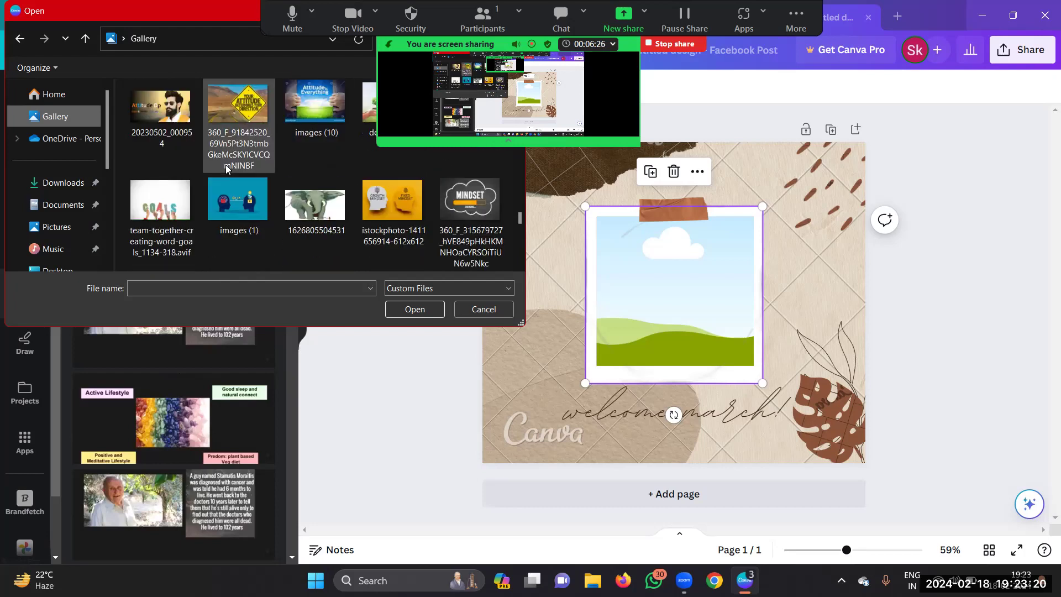
scroll(226, 169, "down", 3)
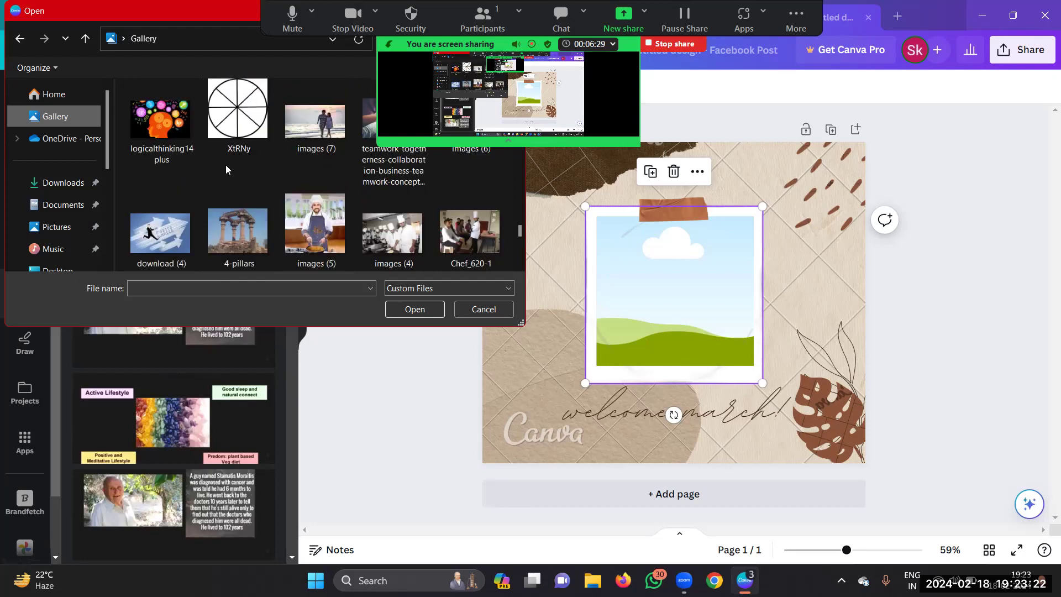
scroll(225, 165, "down", 5)
scroll(226, 165, "down", 4)
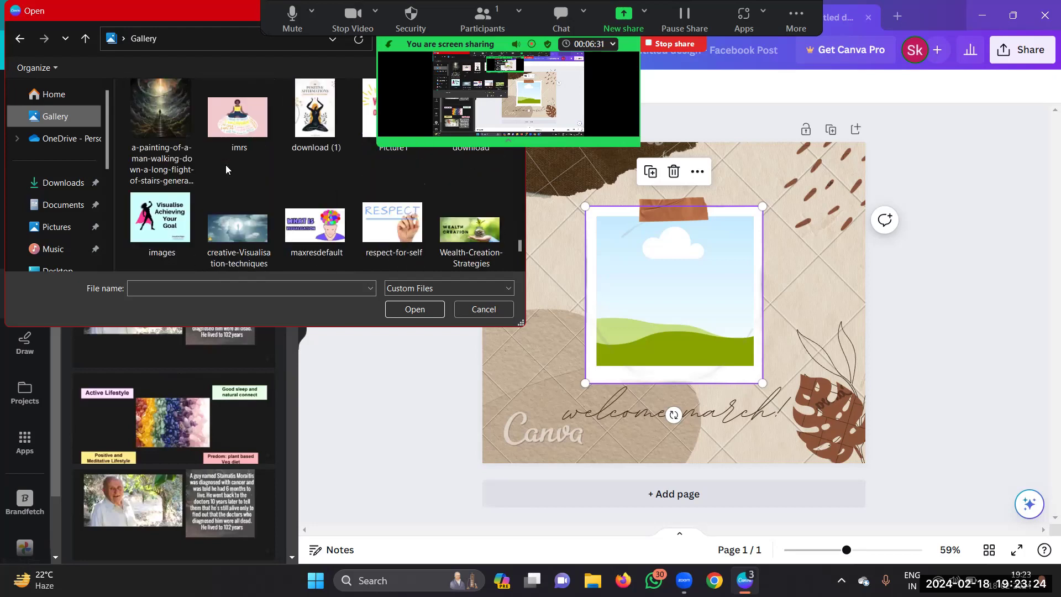
scroll(225, 169, "down", 3)
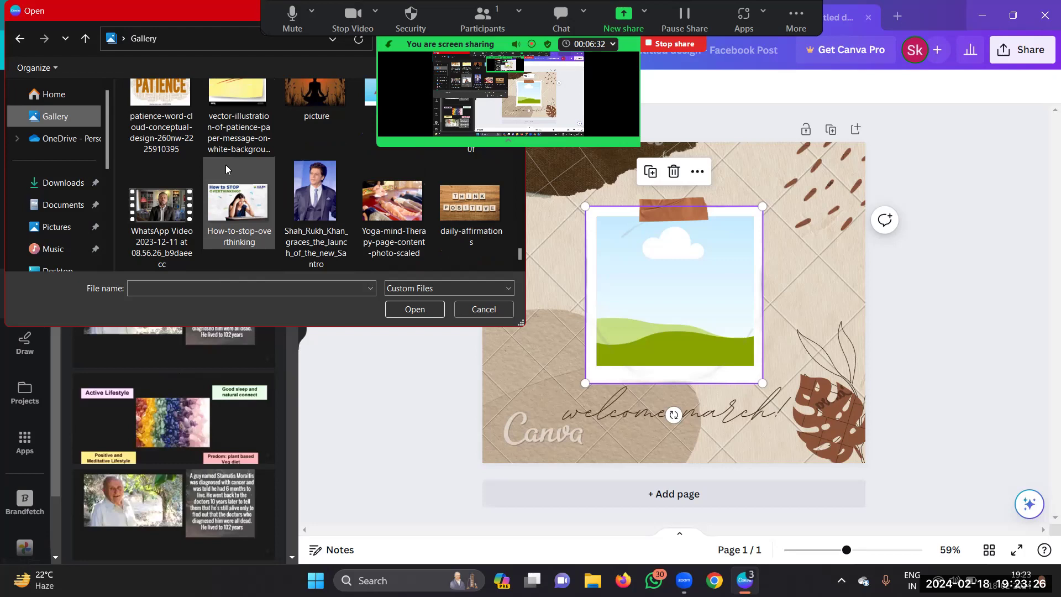
left_click(150, 198)
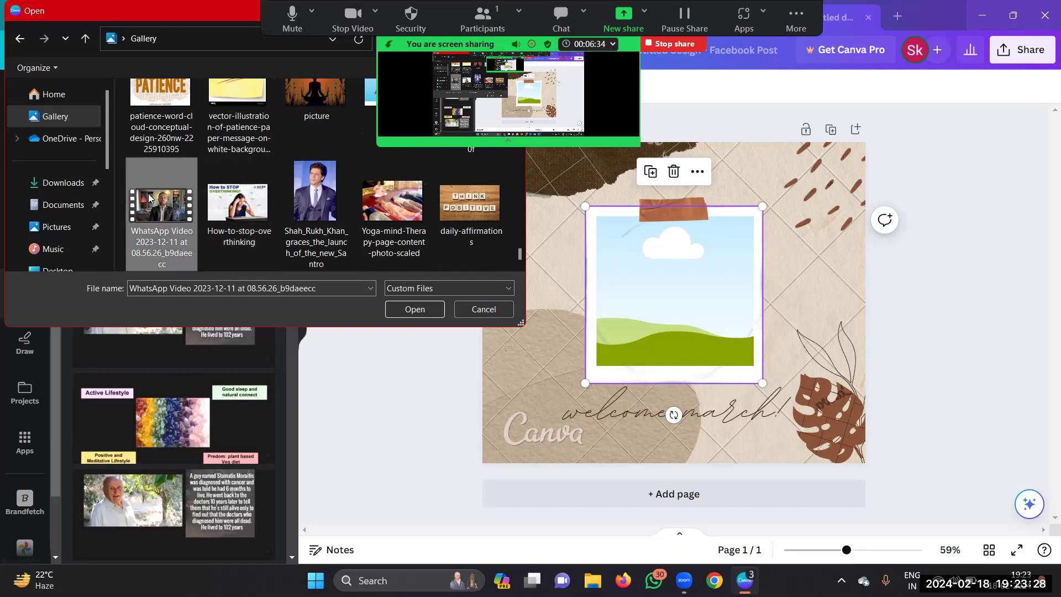
Step: Upload the WhatsApp video, then browse the uploaded images for a portrait
left_click(416, 309)
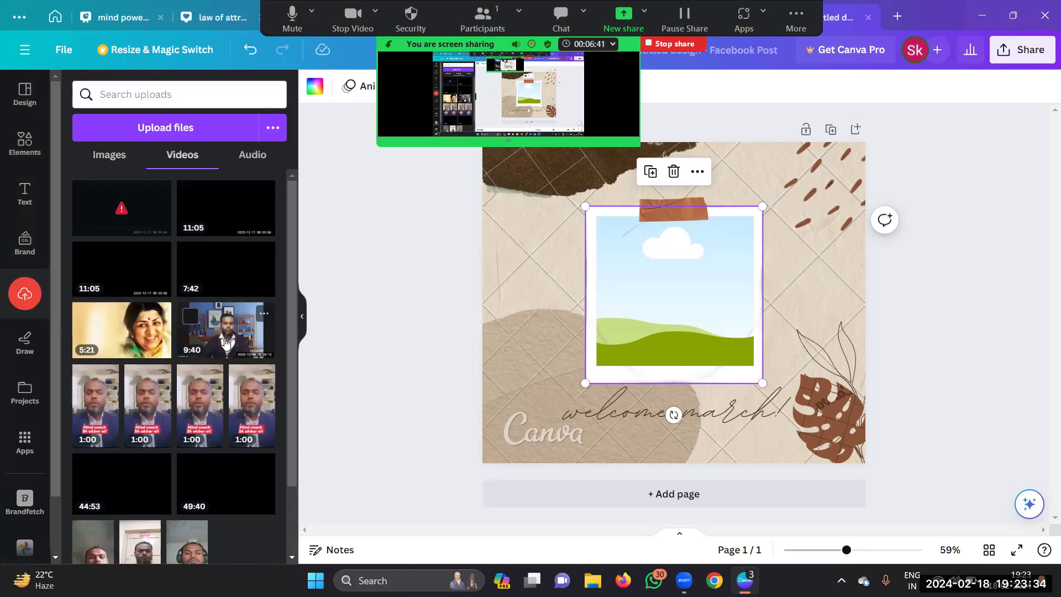
left_click(109, 157)
scroll(198, 242, "down", 10)
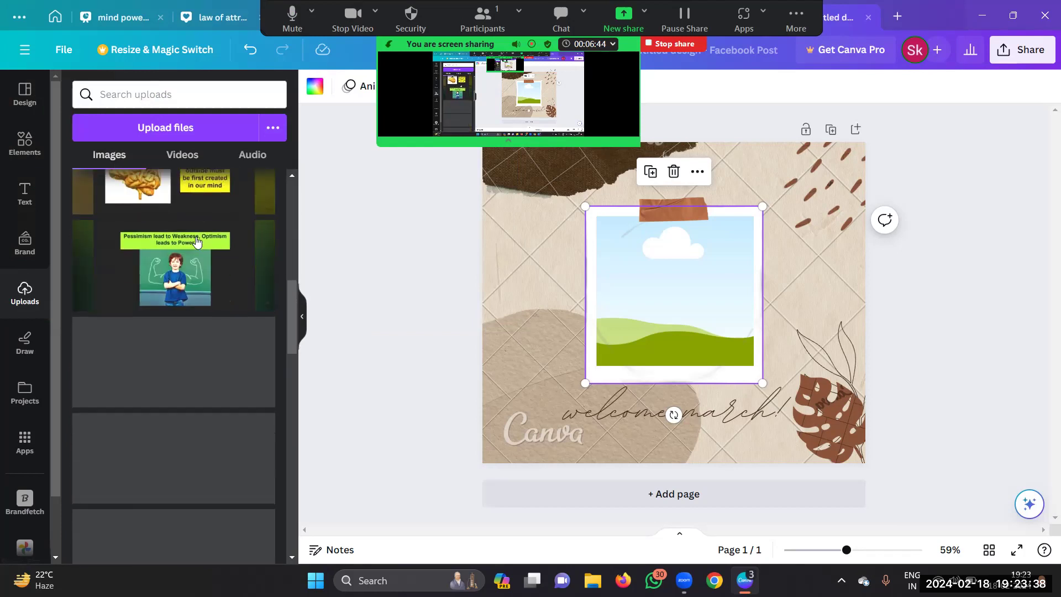
scroll(198, 242, "down", 5)
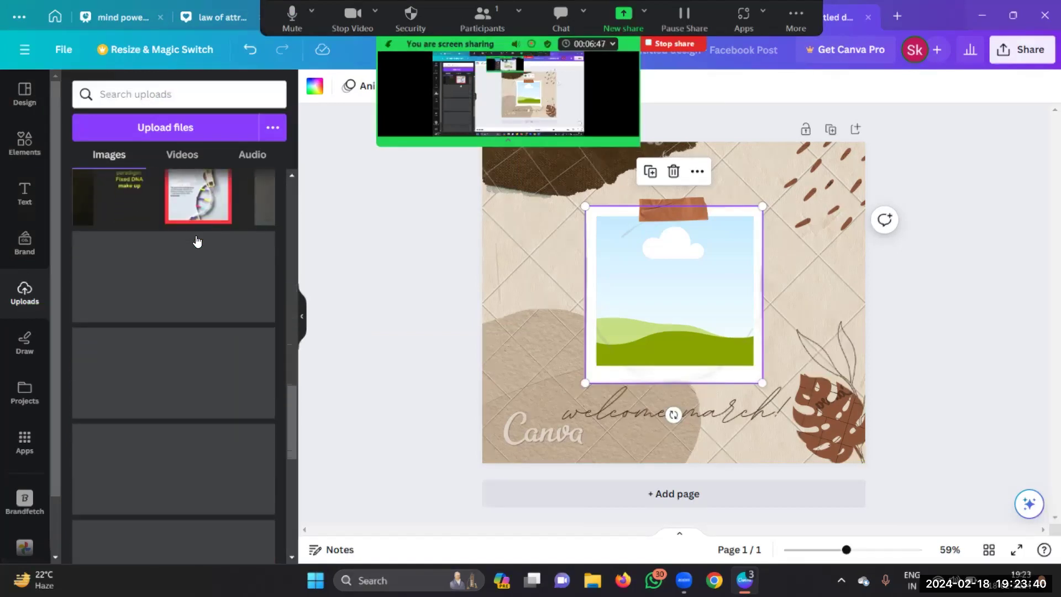
scroll(196, 242, "down", 10)
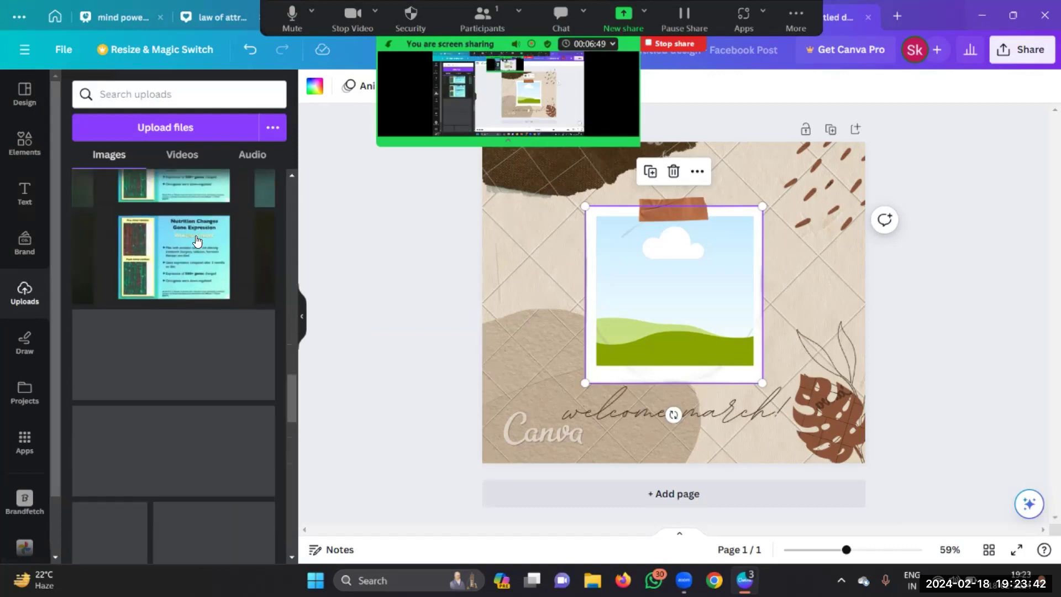
scroll(196, 238, "down", 5)
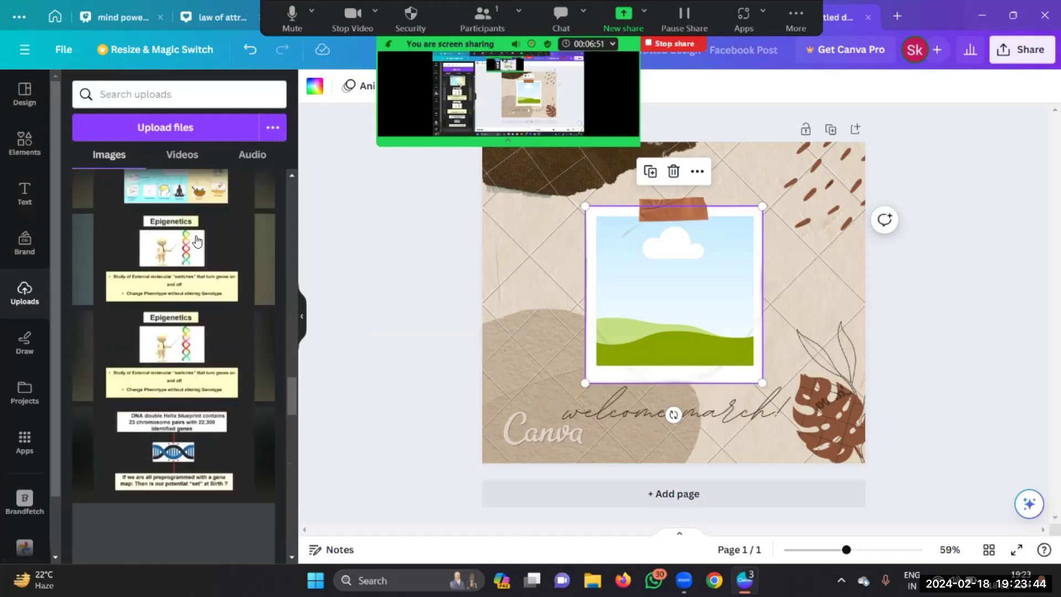
scroll(197, 241, "down", 5)
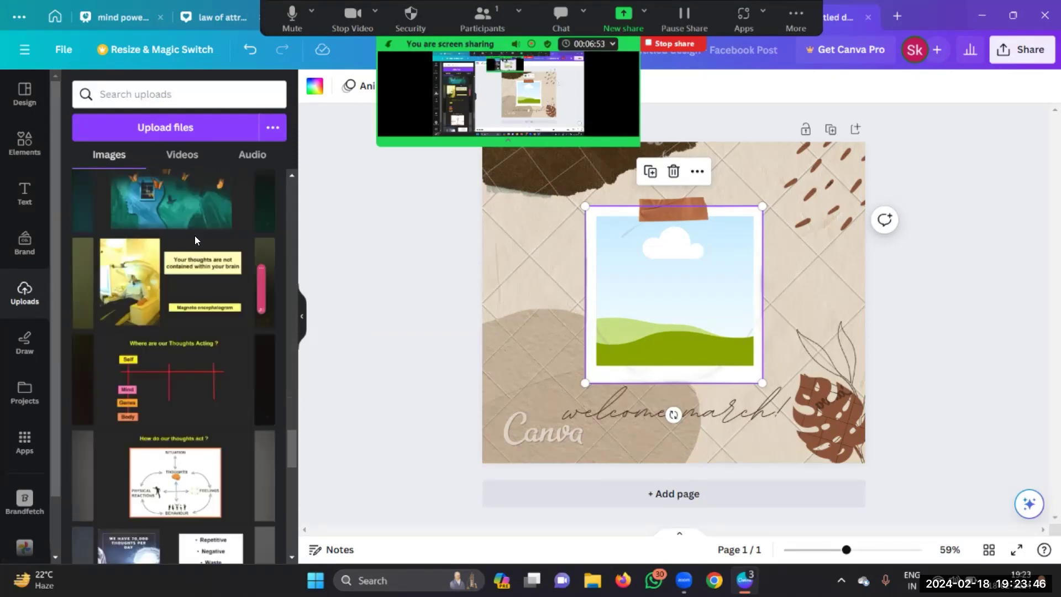
Step: Bring up the Projects panel and scan the saved designs
left_click(25, 392)
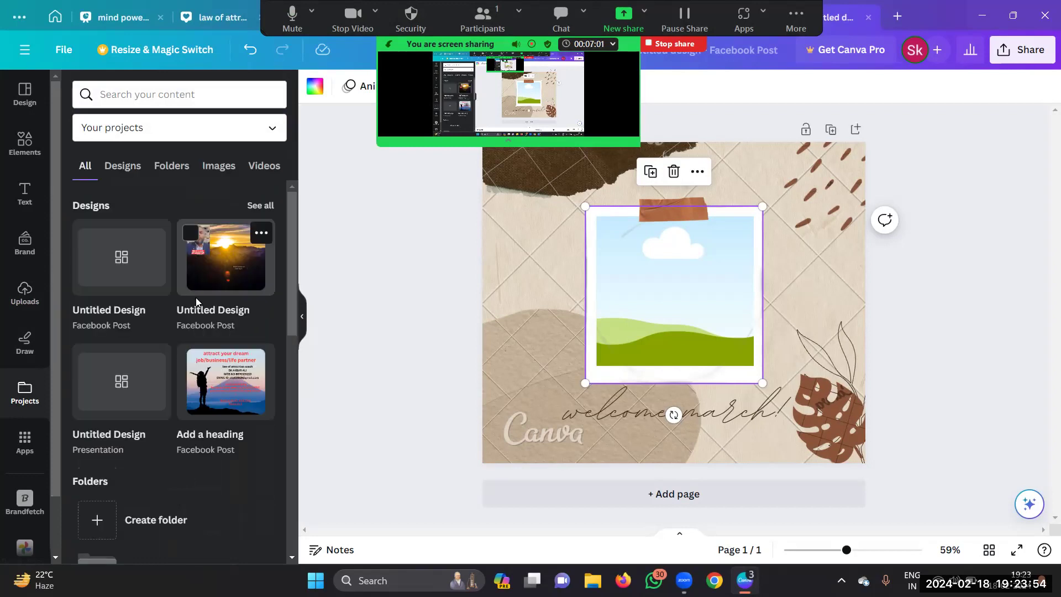
scroll(196, 298, "down", 5)
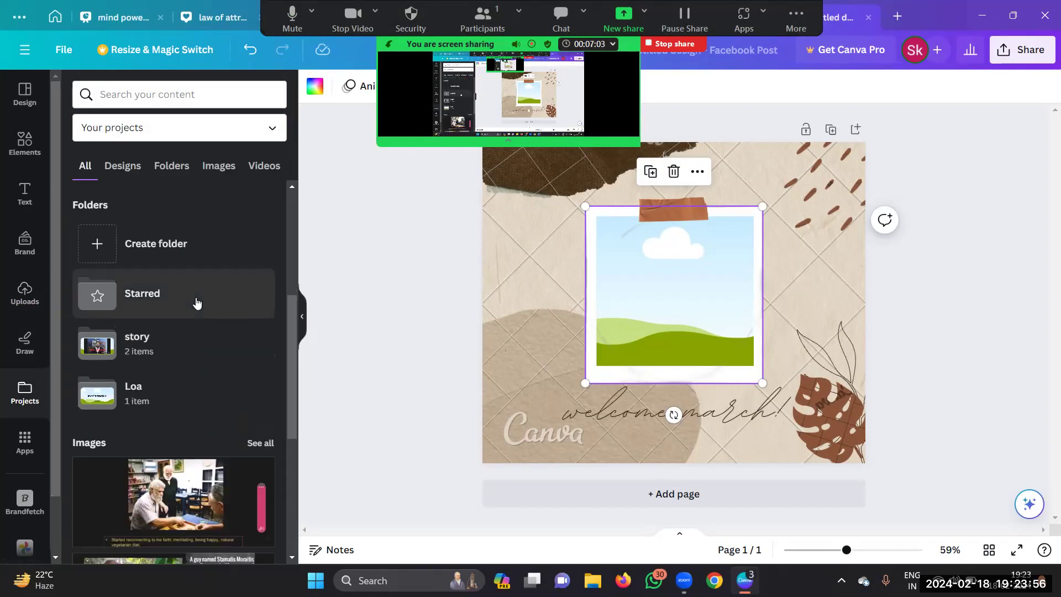
scroll(196, 301, "down", 5)
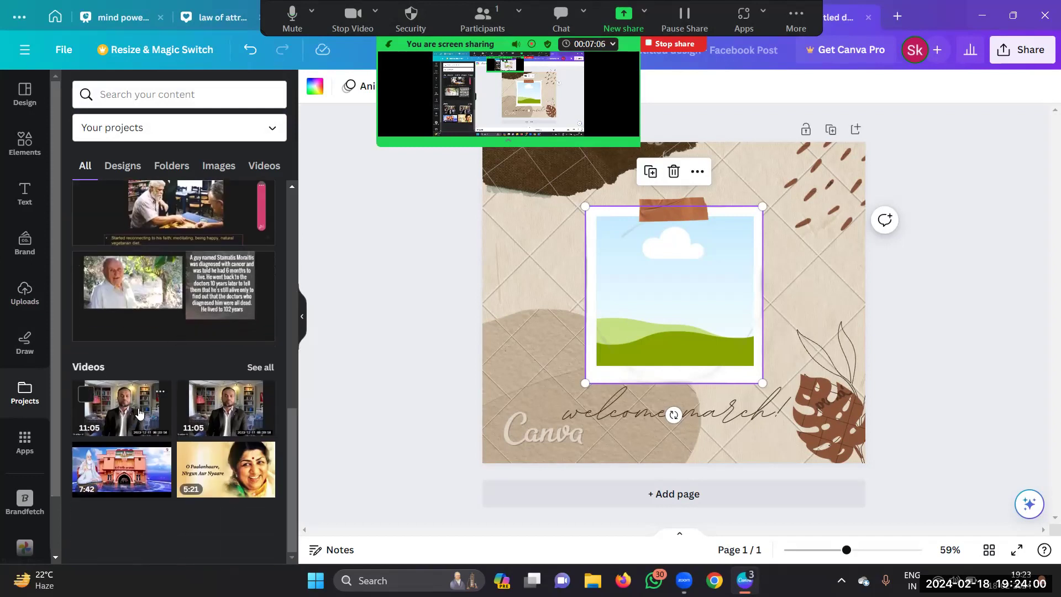
scroll(141, 408, "up", 3)
scroll(141, 408, "up", 3)
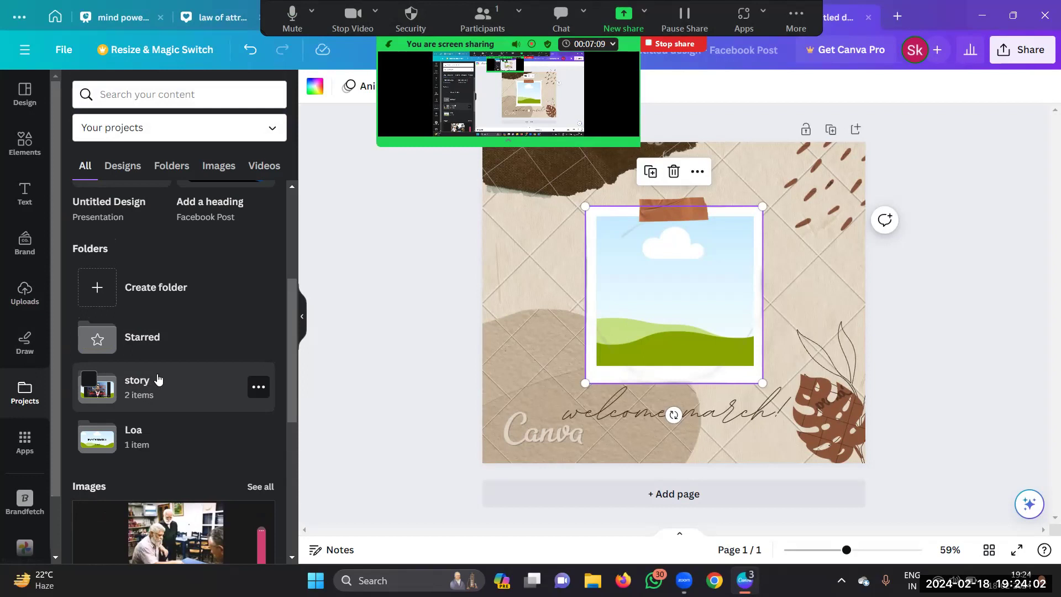
scroll(164, 400, "up", 4)
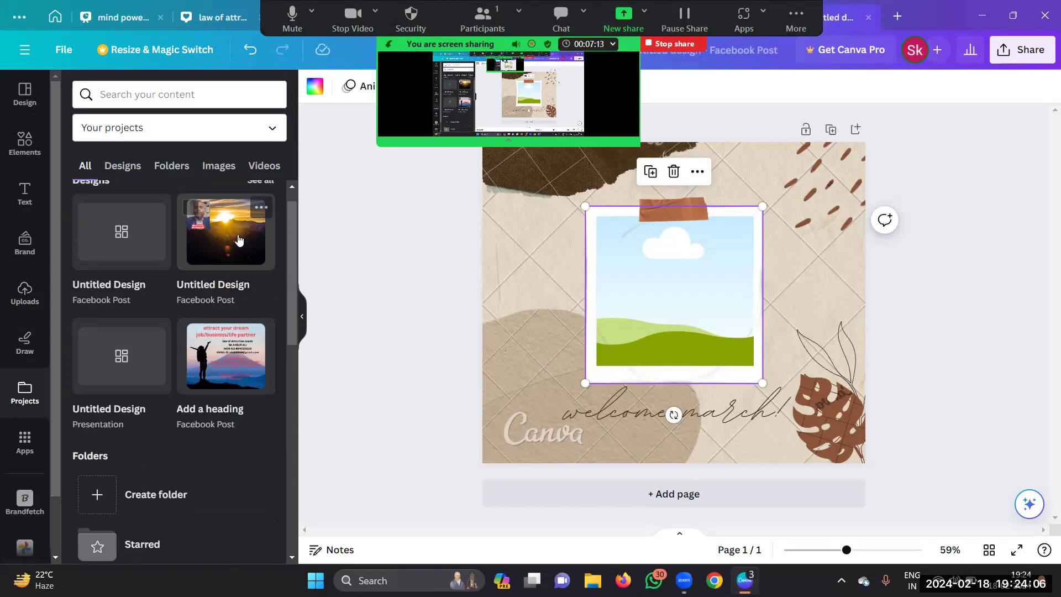
Step: Filter Projects to Images and scroll down to the man's portrait thumbnails
left_click(219, 167)
scroll(223, 288, "down", 10)
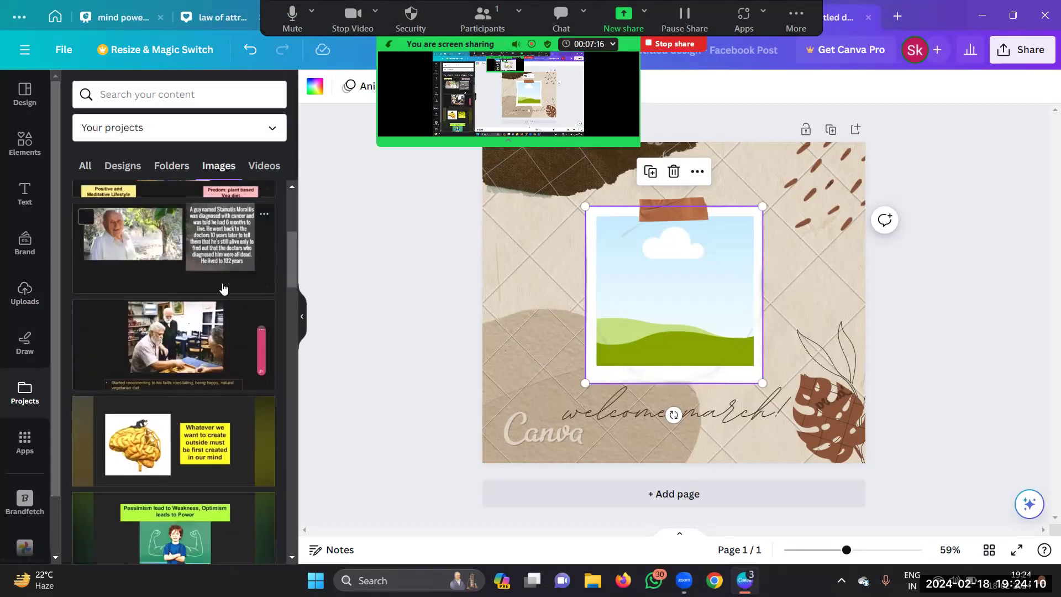
scroll(223, 288, "down", 15)
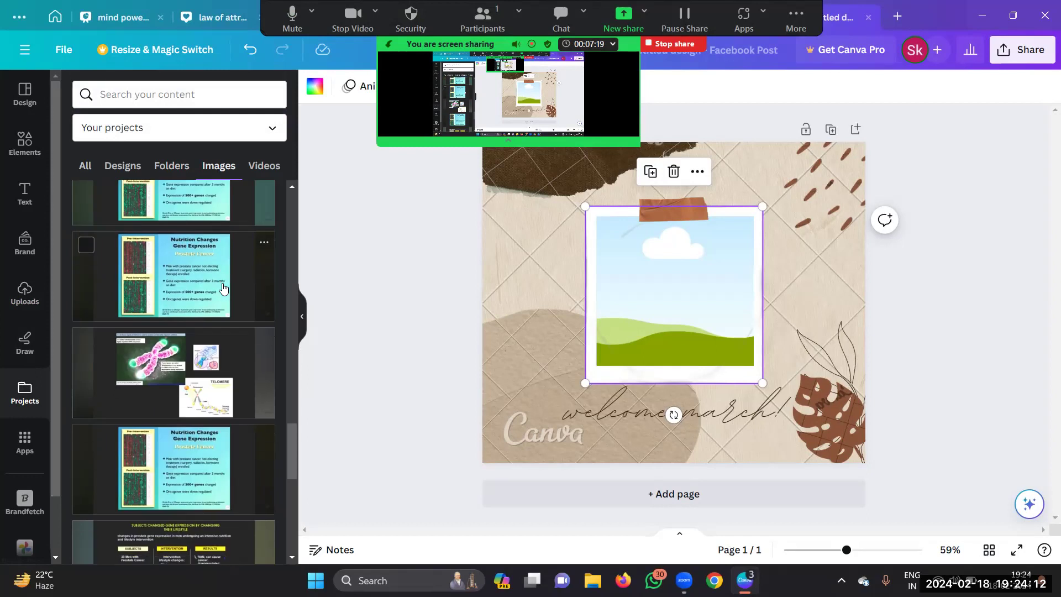
scroll(223, 288, "down", 10)
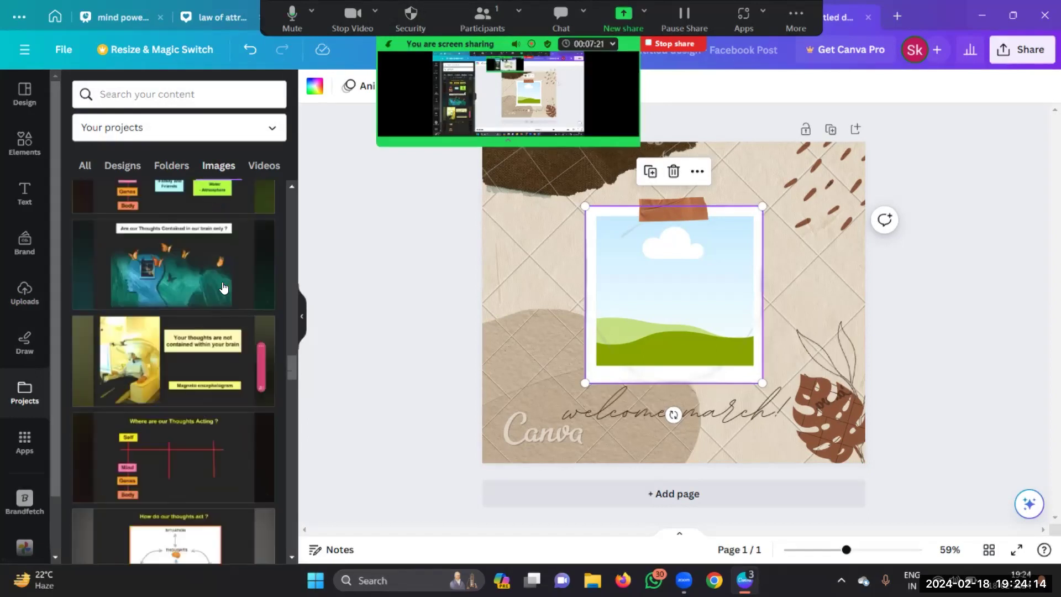
scroll(223, 288, "down", 10)
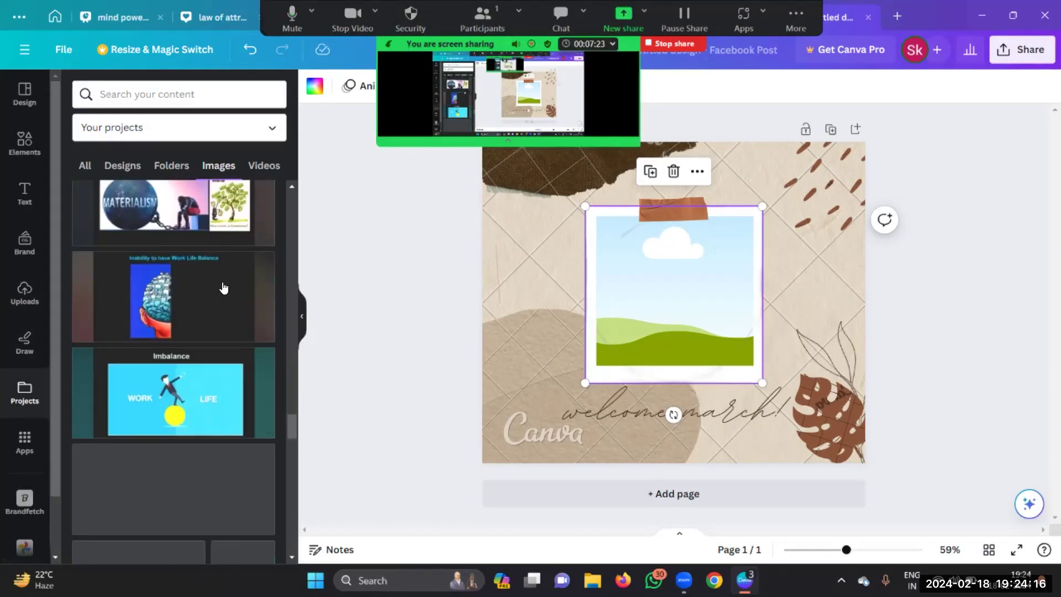
scroll(224, 288, "down", 10)
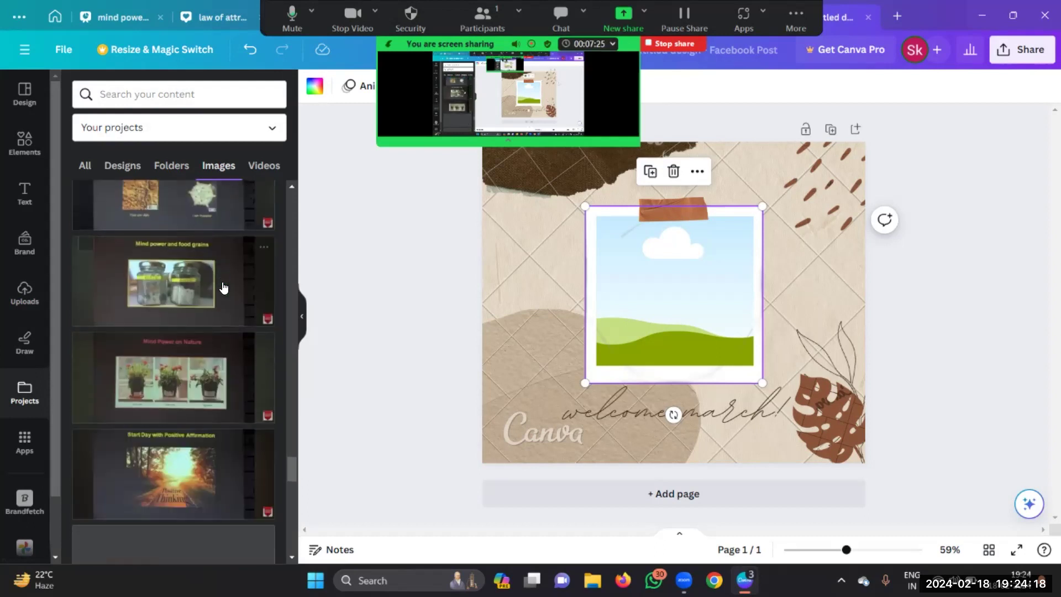
scroll(224, 288, "down", 5)
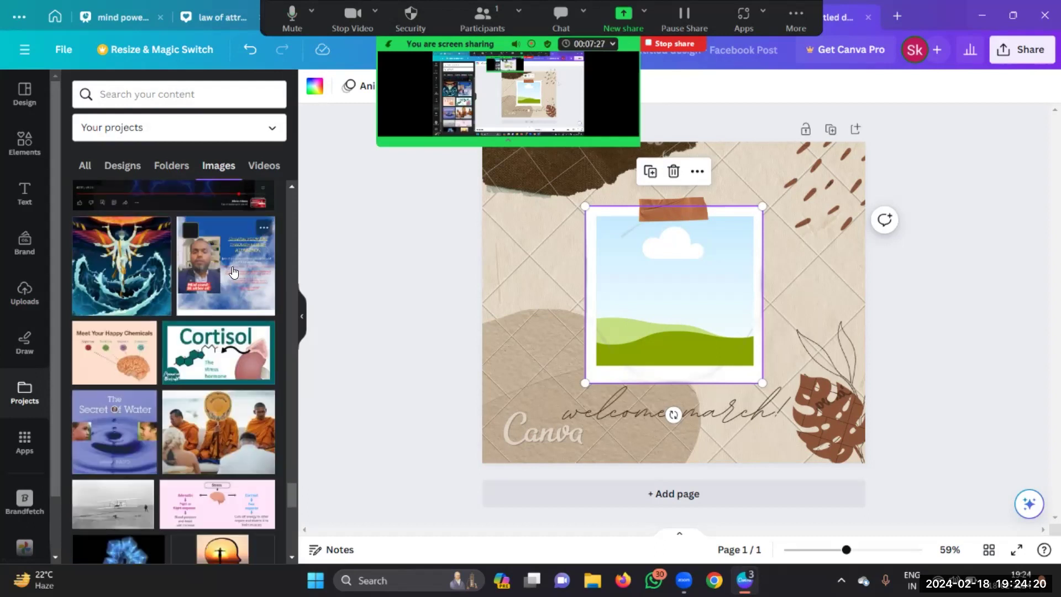
scroll(233, 272, "down", 12)
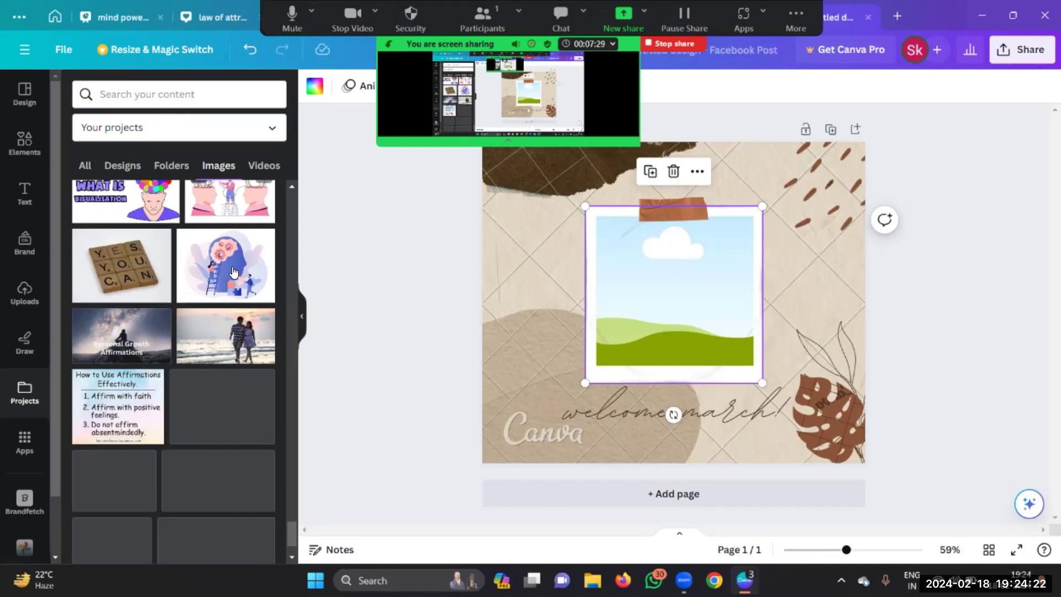
scroll(232, 272, "down", 12)
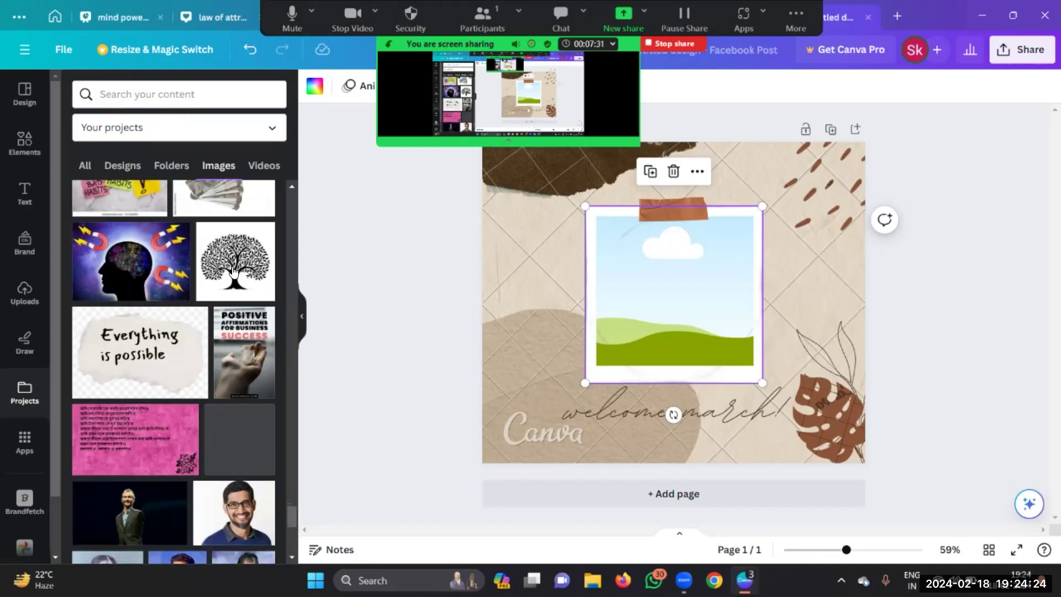
scroll(233, 272, "down", 12)
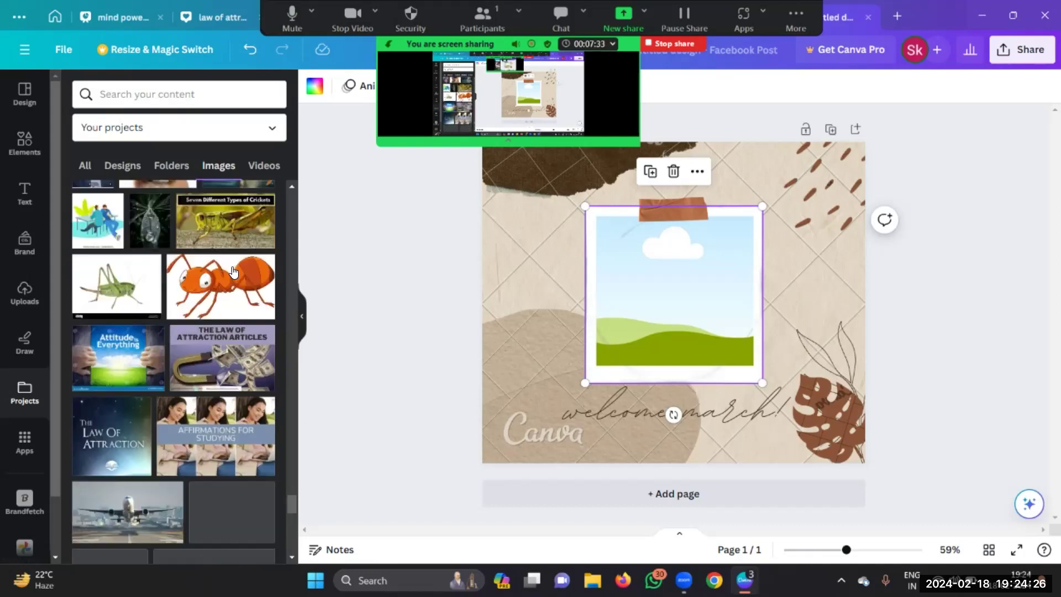
scroll(233, 272, "up", 4)
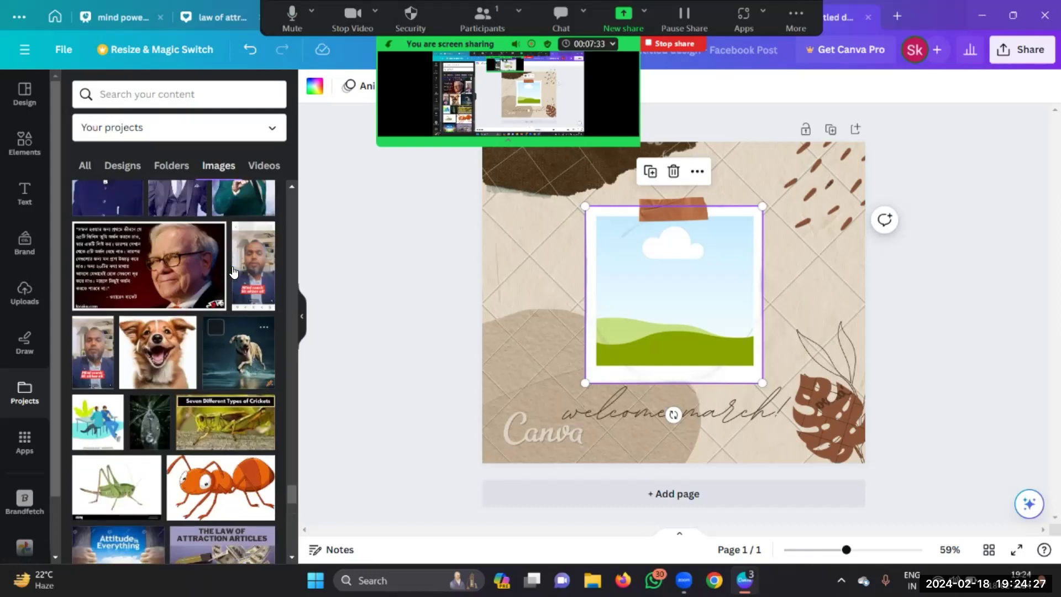
Step: Fill the polaroid frame with the man's portrait, trimming top and bottom and shifting it up
left_click(101, 365)
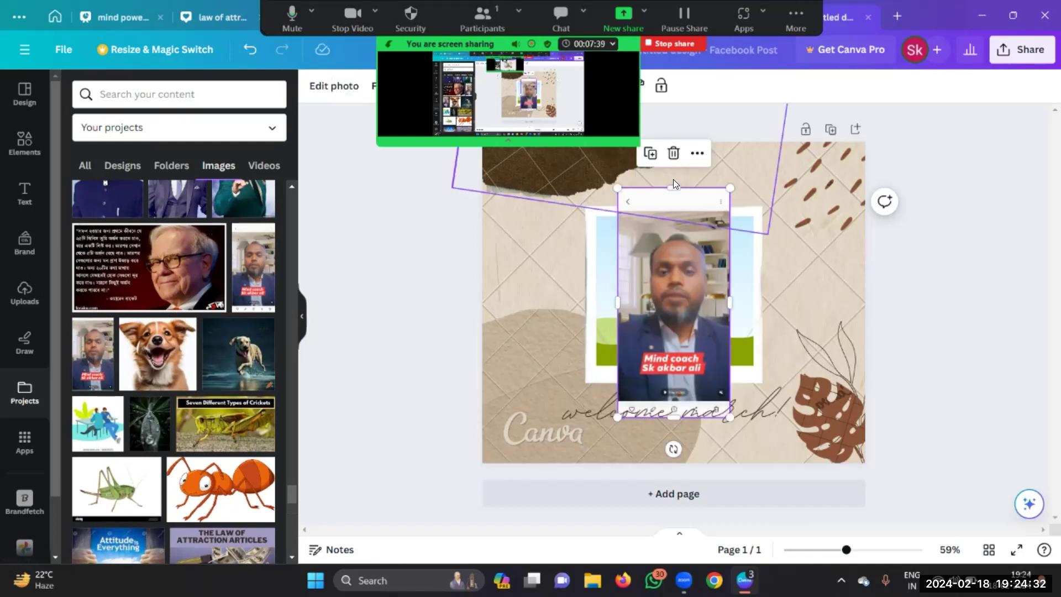
left_click_drag(673, 188, 663, 227)
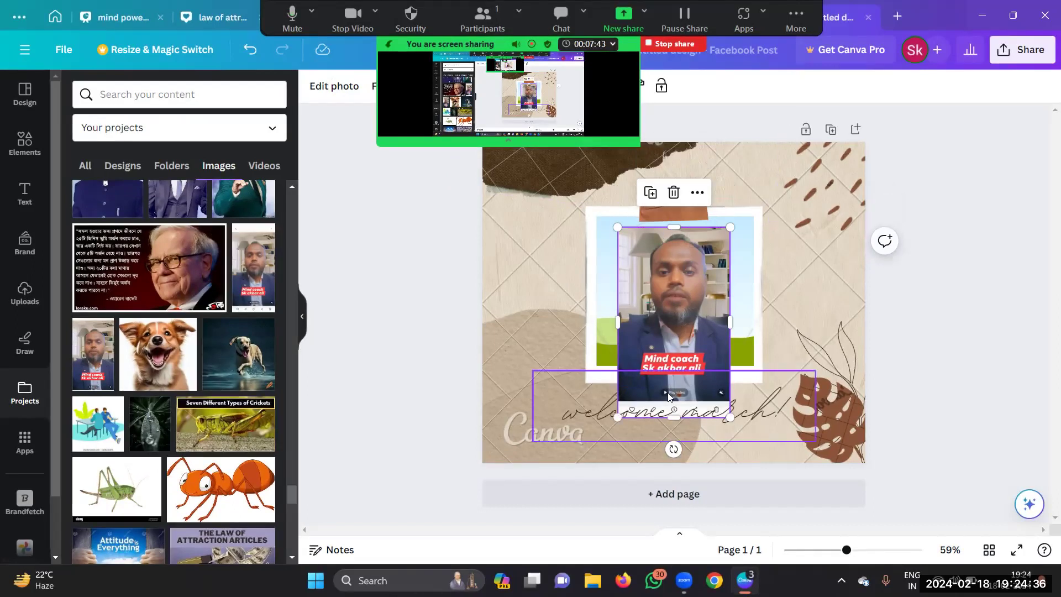
left_click_drag(674, 417, 680, 382)
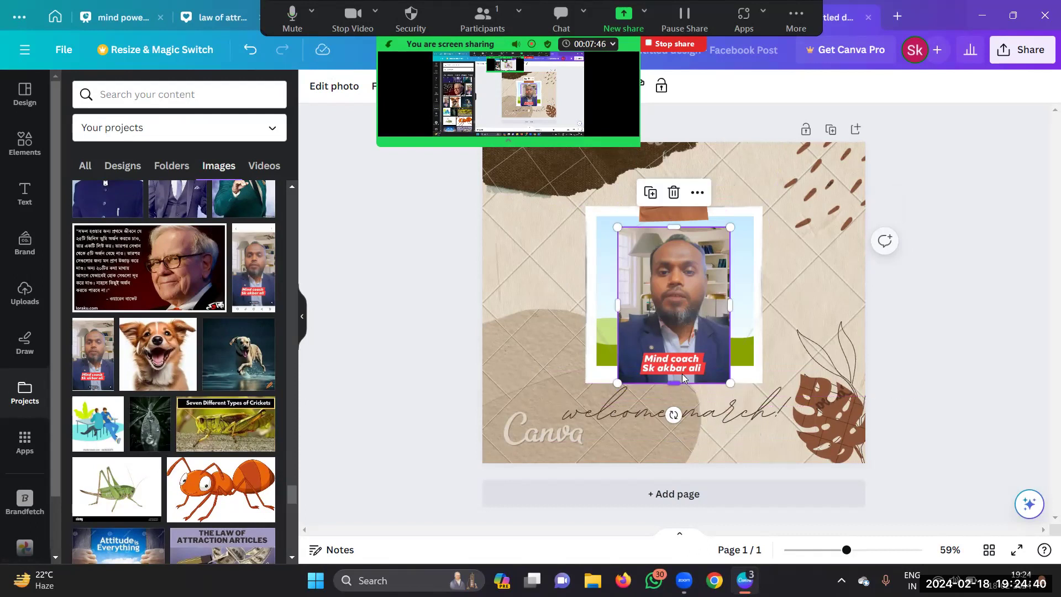
left_click_drag(680, 311, 698, 304)
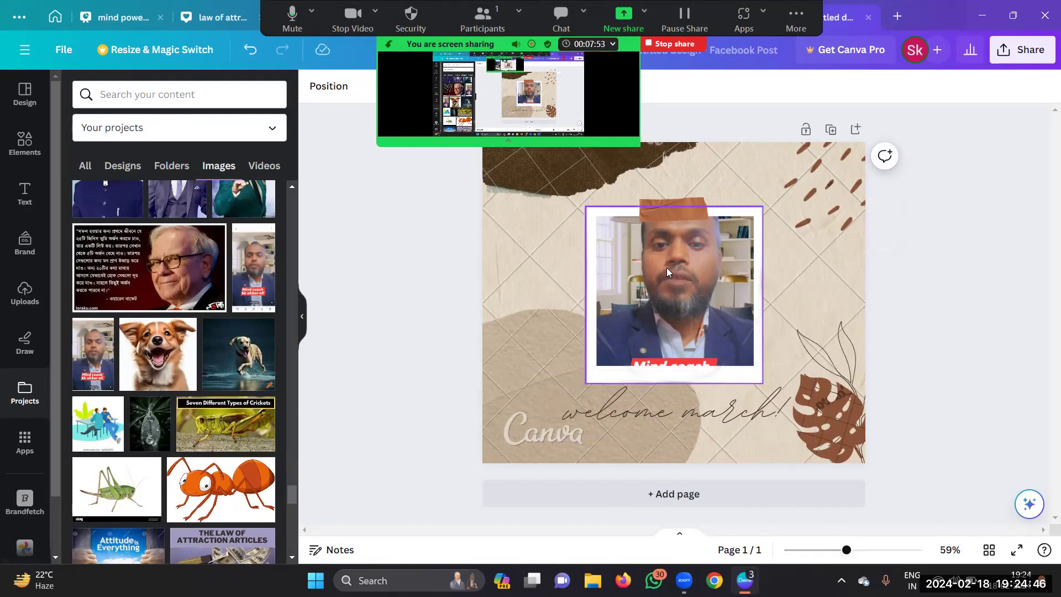
Step: Delete the brown tape strip from the top of the polaroid
left_click(664, 220)
left_click(672, 160)
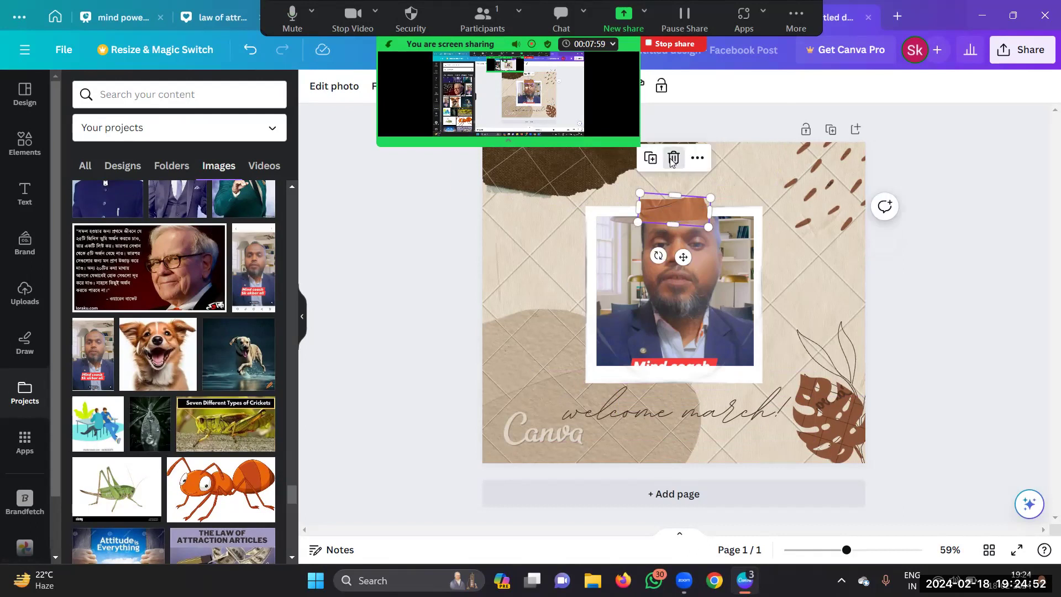
left_click(674, 158)
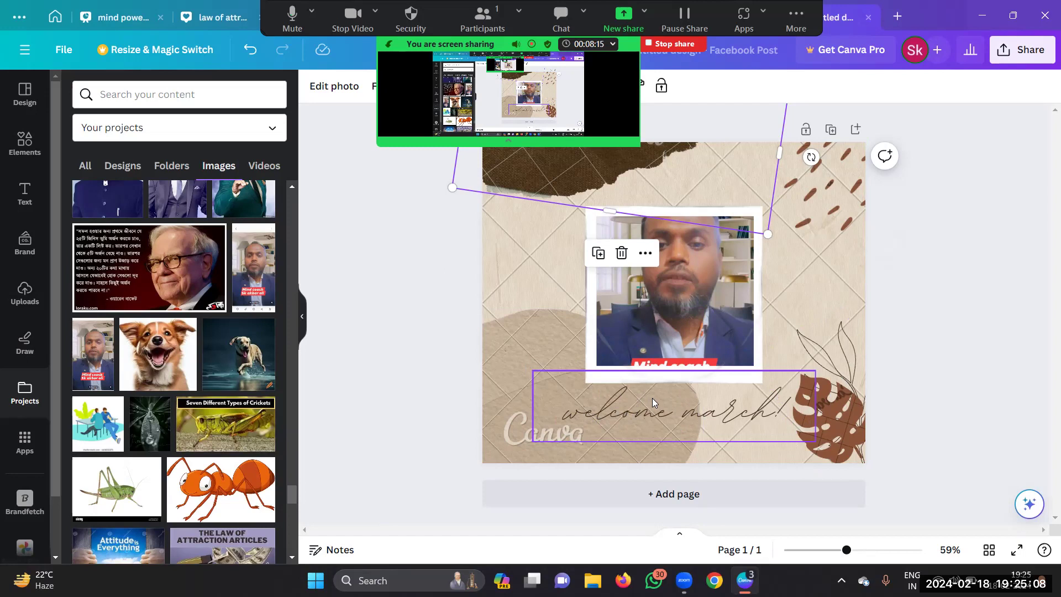
Step: Delete the 'welcome march!' script text beneath the photo
left_click(707, 379)
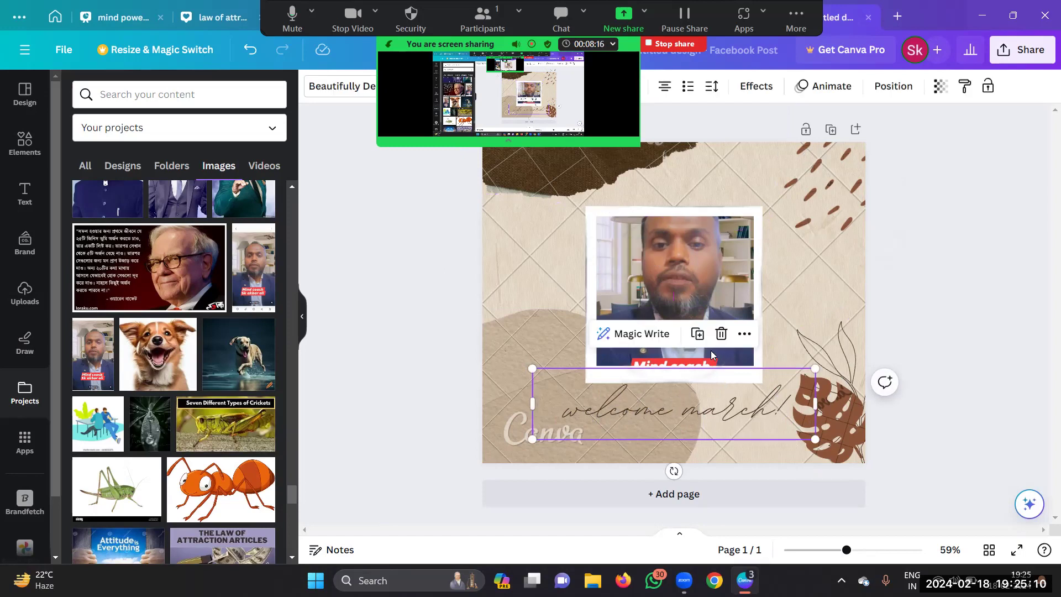
left_click(721, 334)
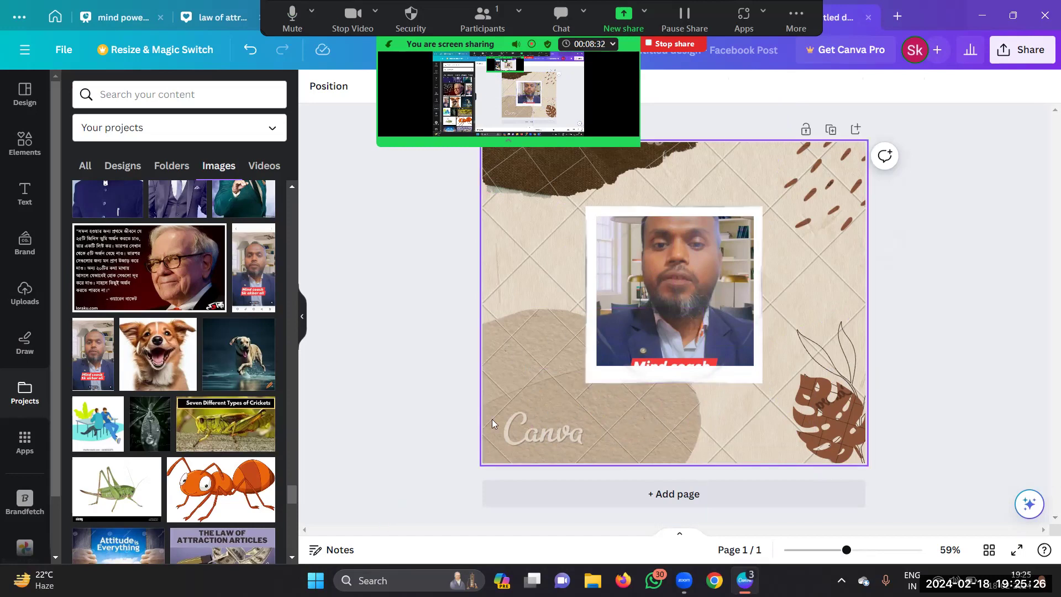
Step: Add an 'Add a heading' text box and move it below the polaroid photo
left_click(23, 195)
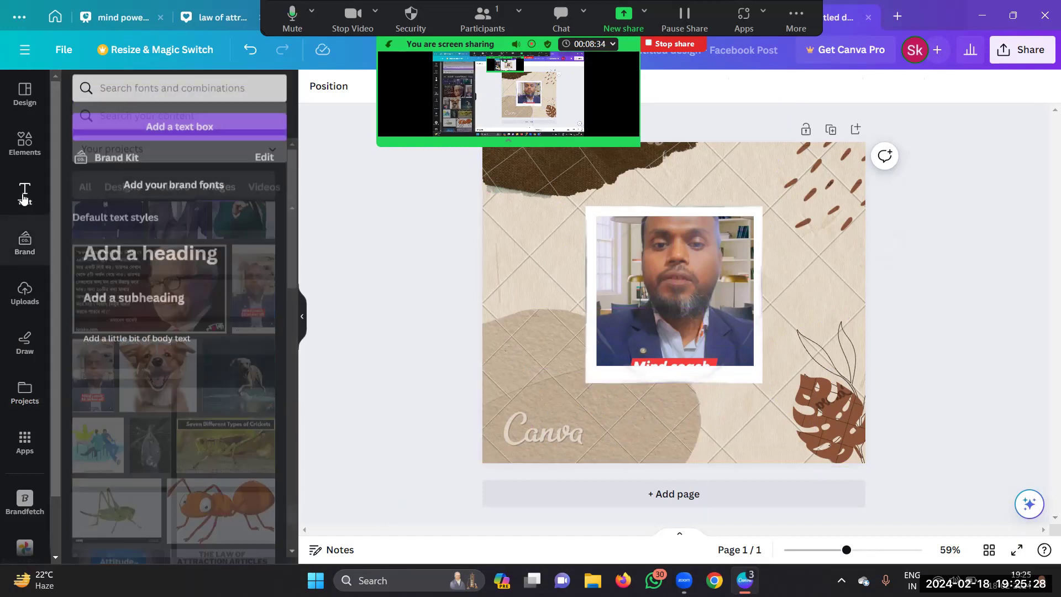
left_click(144, 260)
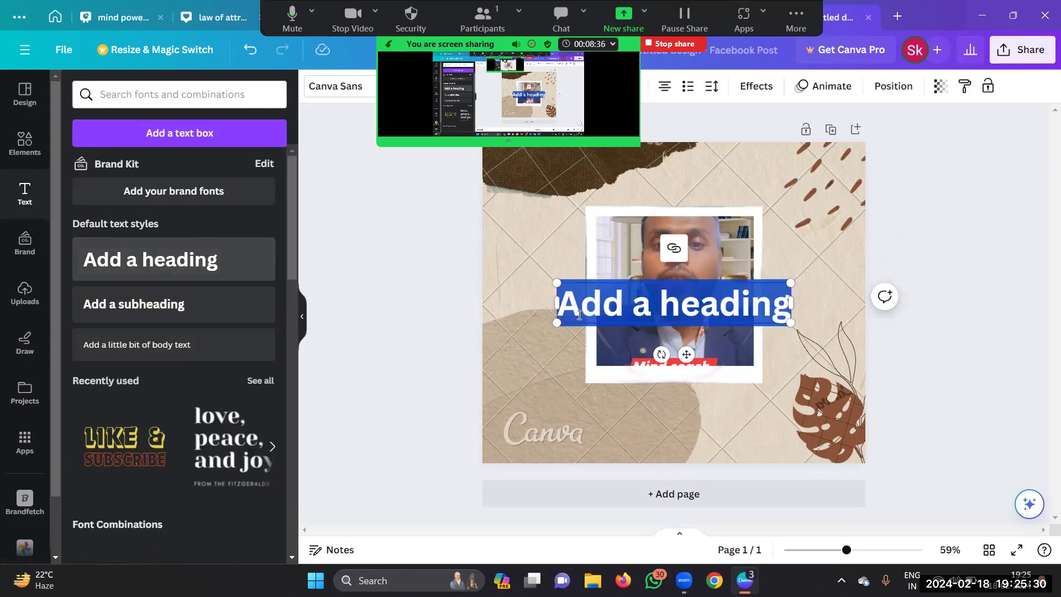
left_click_drag(708, 320, 642, 480)
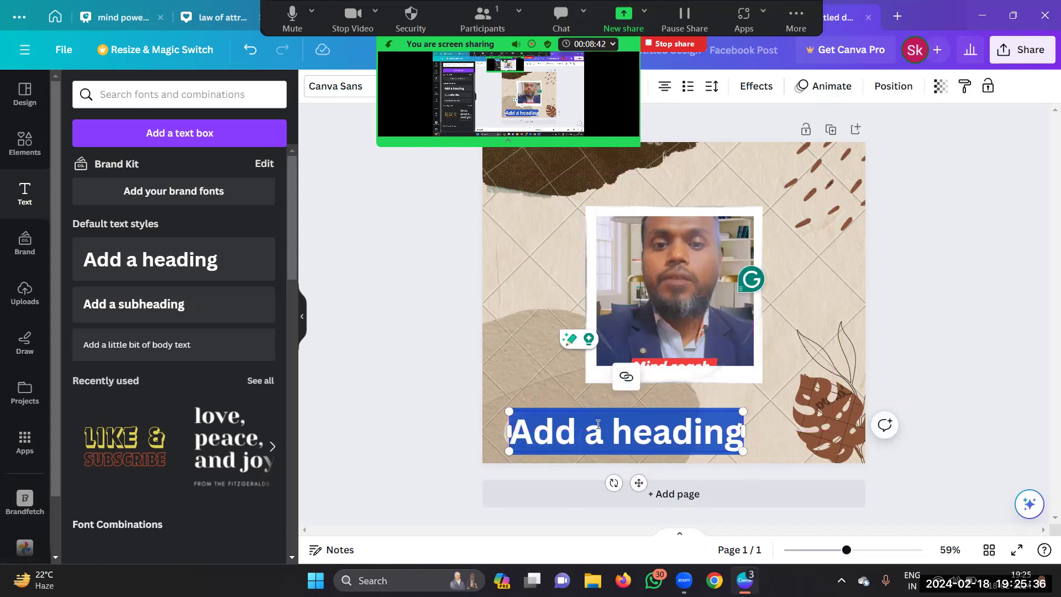
Step: Select all the default heading text for replacement
left_click(562, 434)
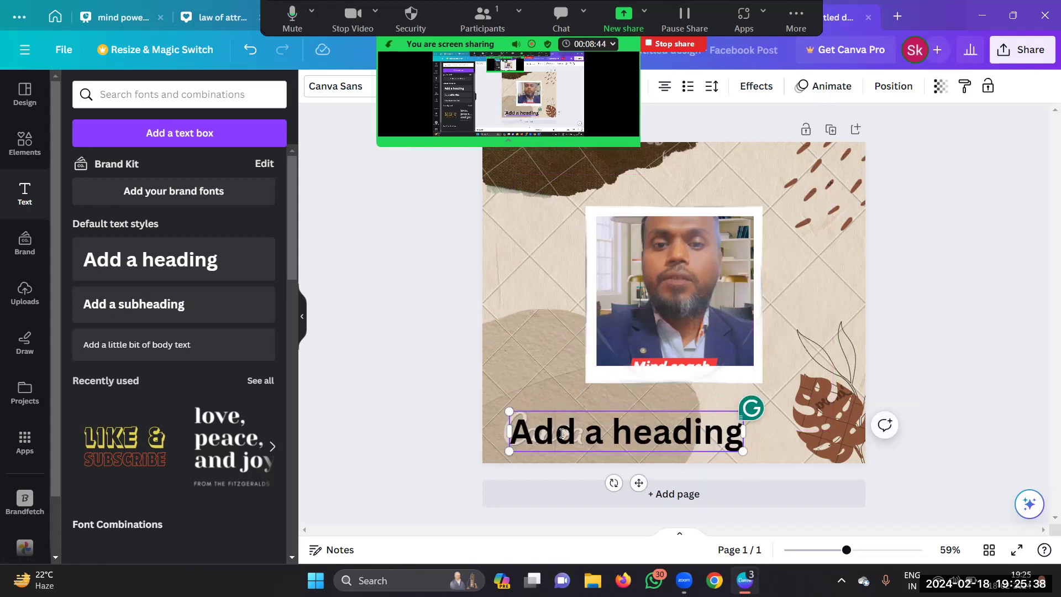
double_click(561, 427)
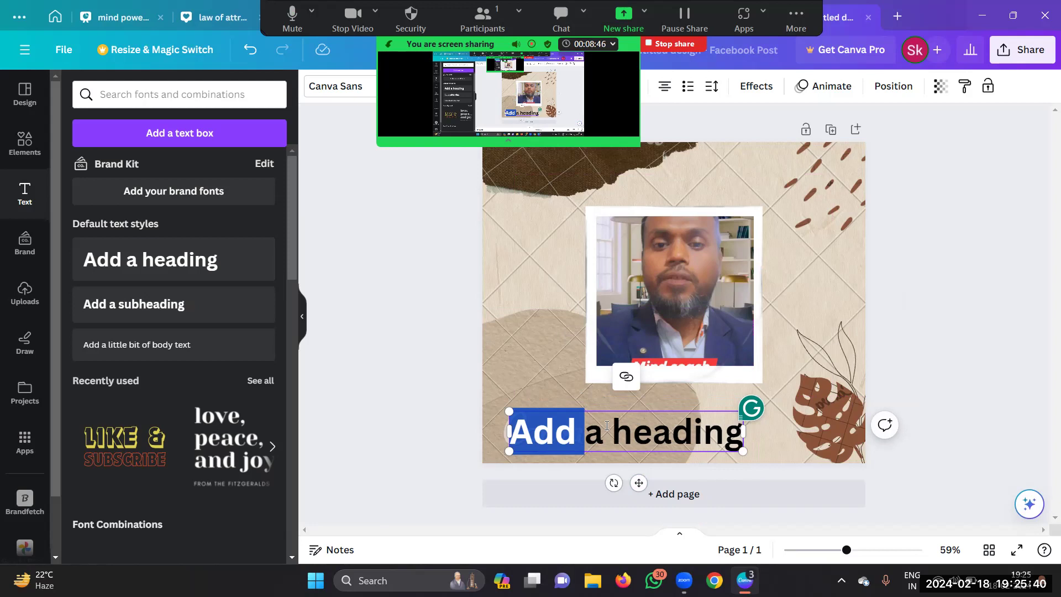
left_click(626, 427)
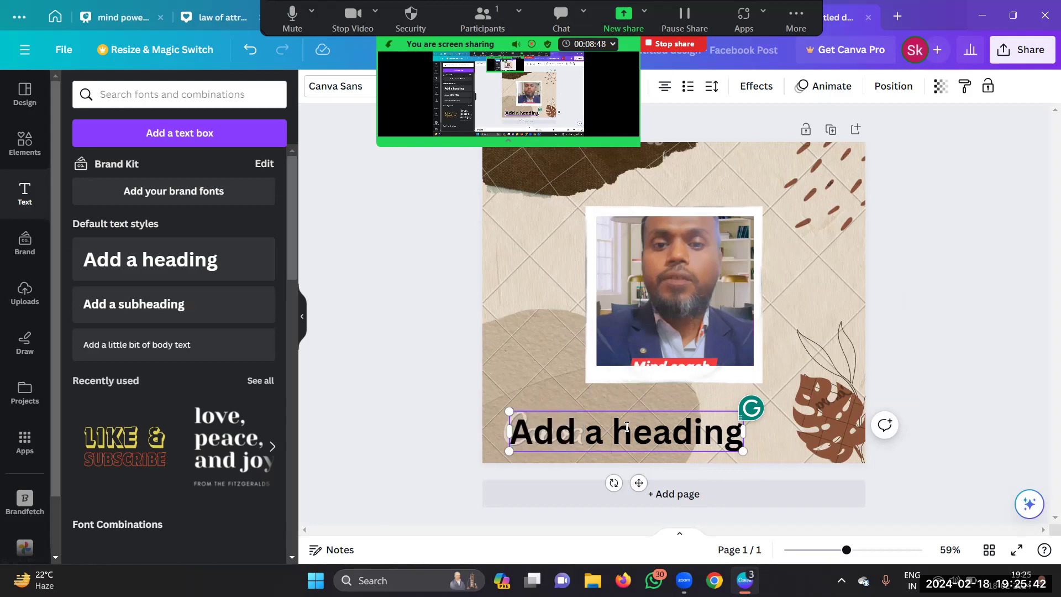
left_click(671, 431)
left_click(554, 369)
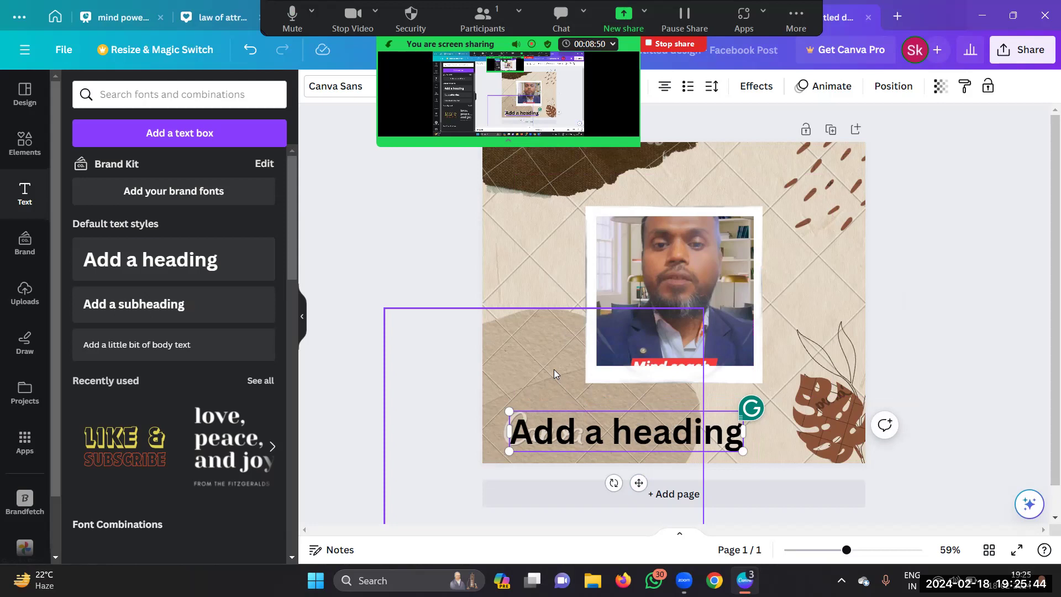
double_click(588, 432)
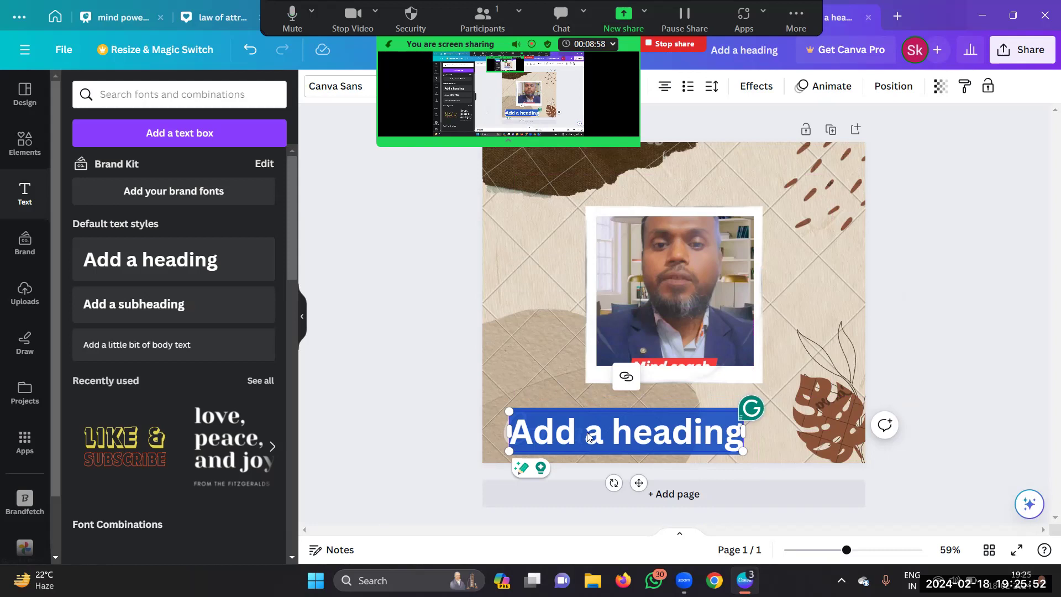
Step: Type 'mind coach' and the coach's name into the heading, then select the name line
type("mind co")
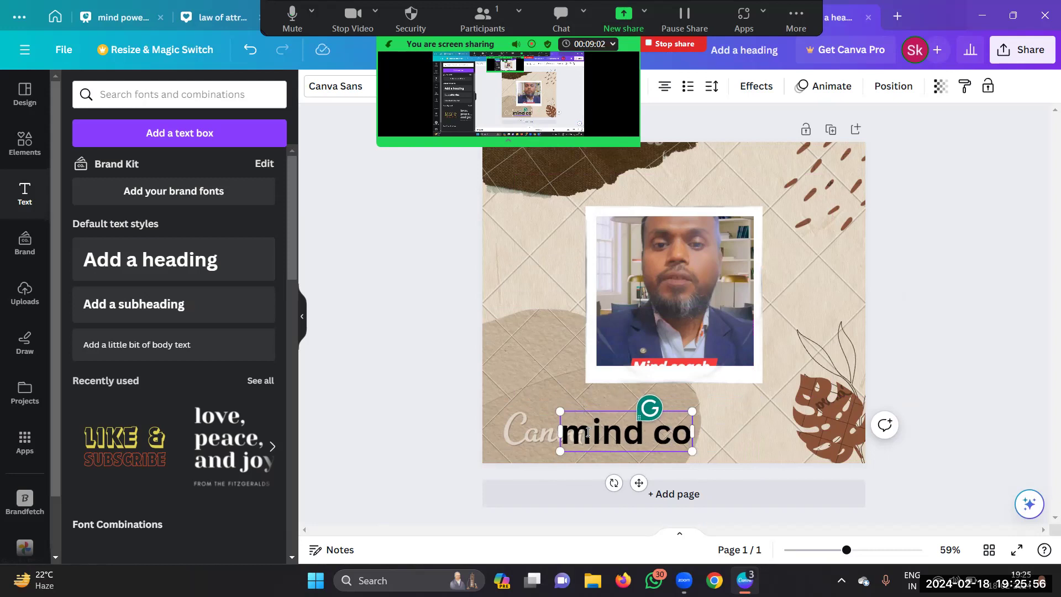
type("ach")
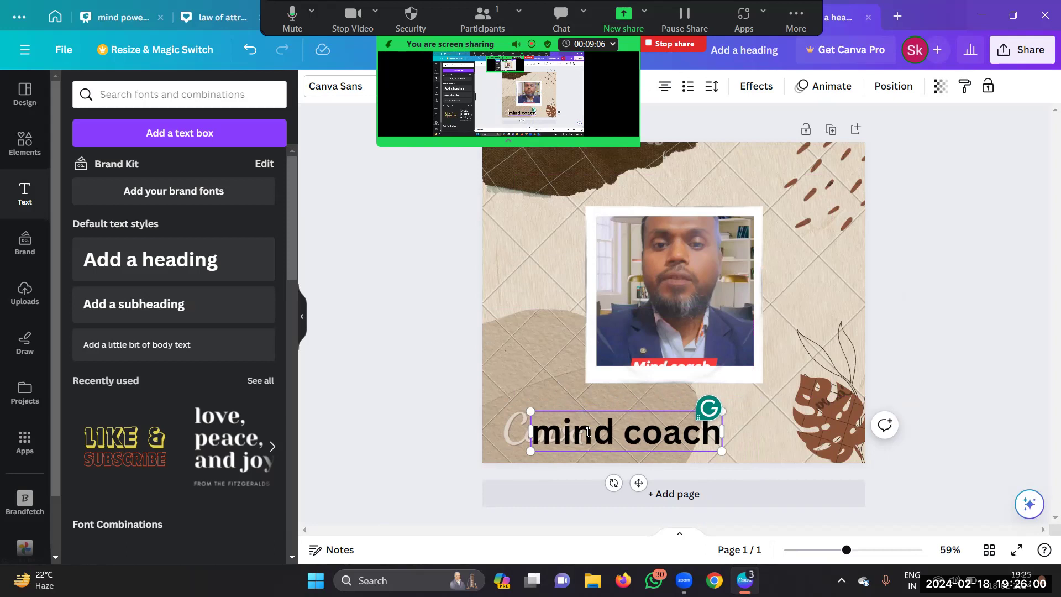
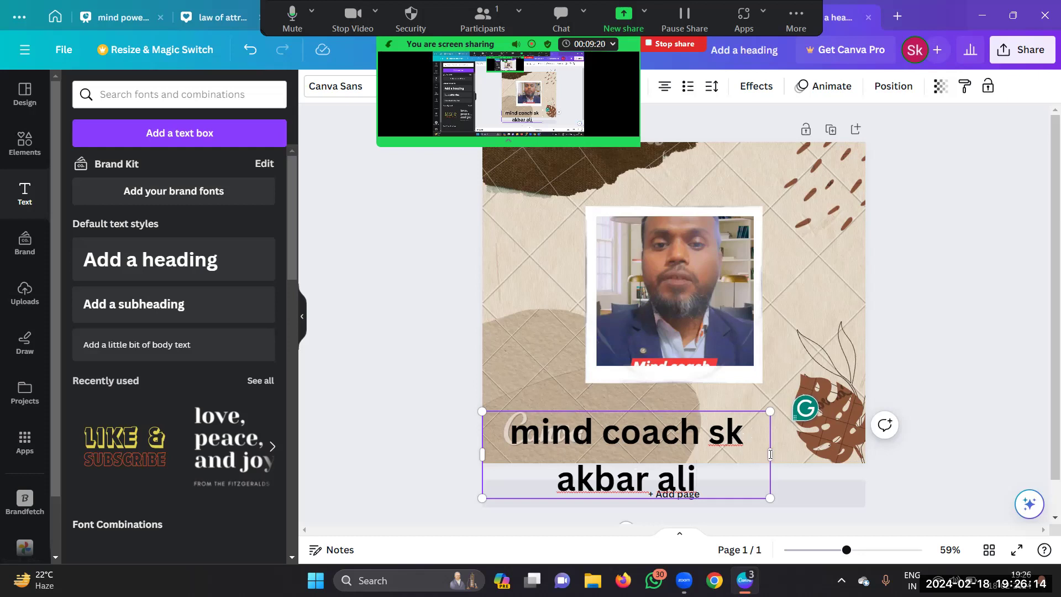
key("shift+Home")
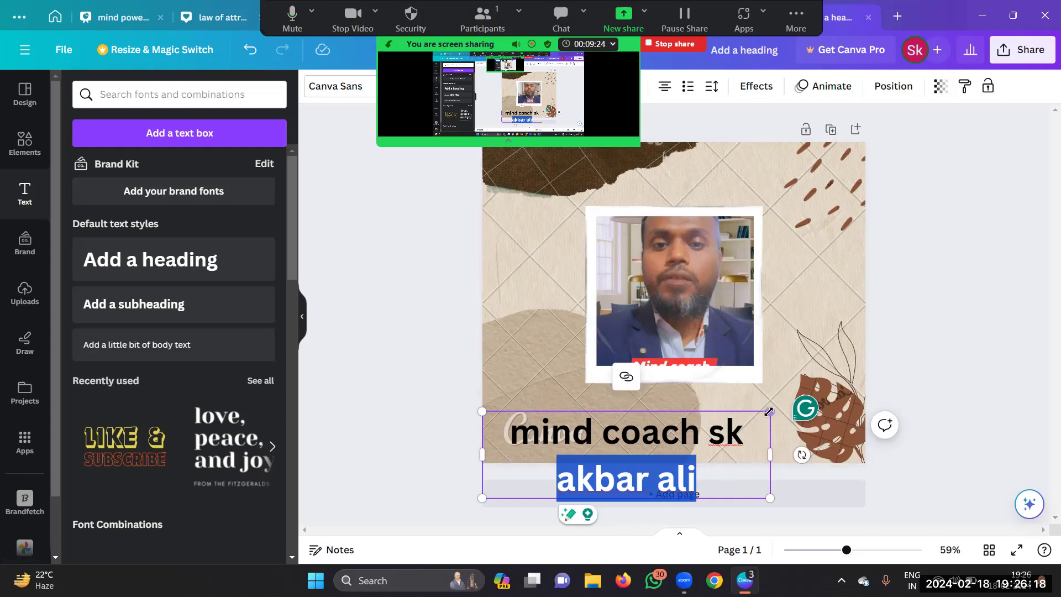
Step: Shrink the caption box and position it just beneath the polaroid photo
left_click_drag(769, 412, 671, 405)
left_click(419, 419)
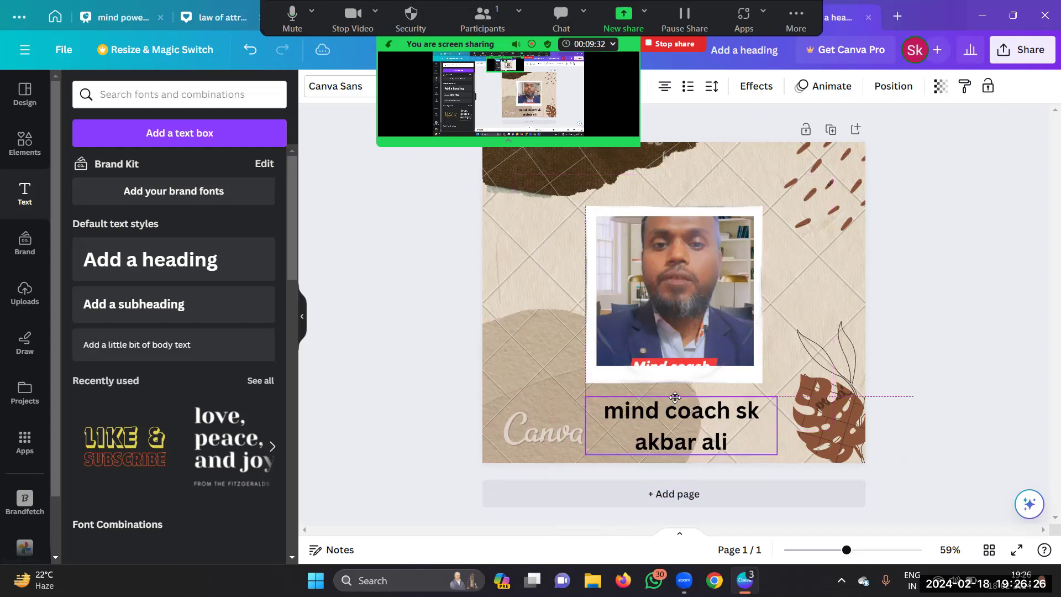
left_click(675, 399)
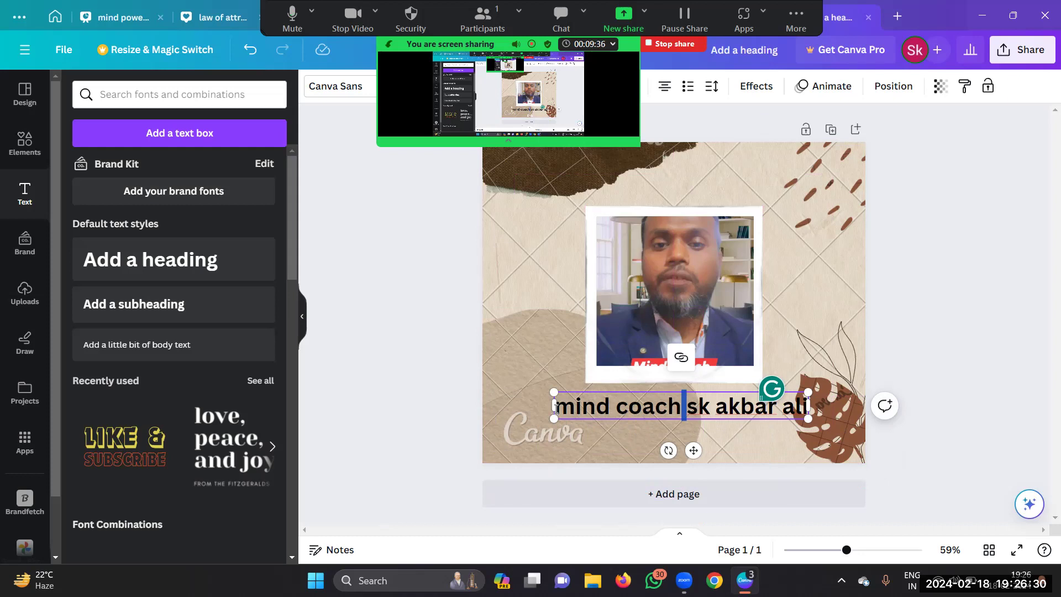
left_click(518, 425)
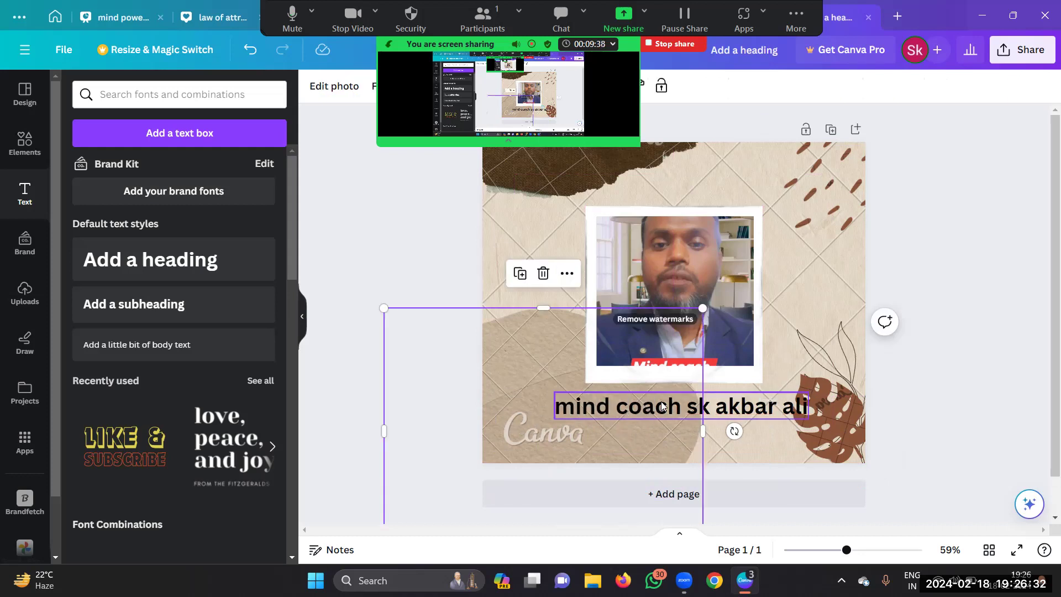
left_click_drag(658, 404, 17, 365)
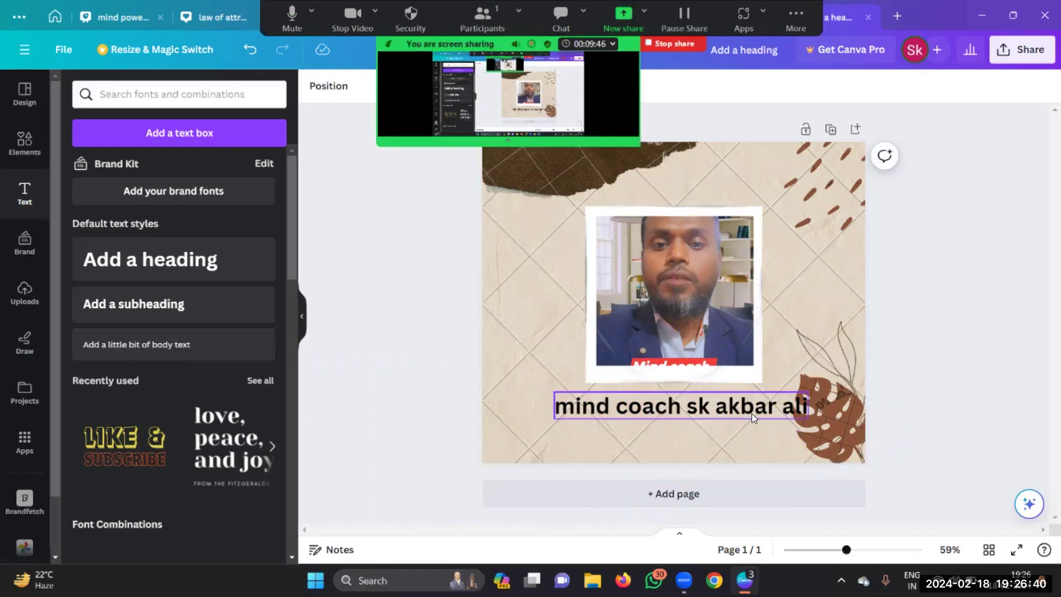
left_click_drag(748, 411, 735, 422)
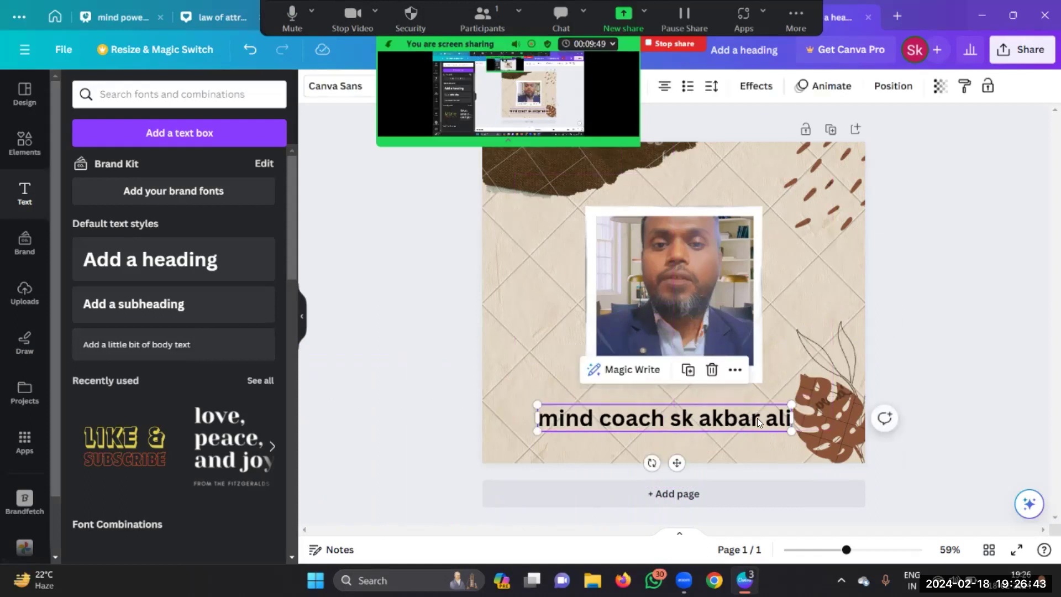
Step: Undo a stray edit and widen the caption box across the full page width
left_click(724, 414)
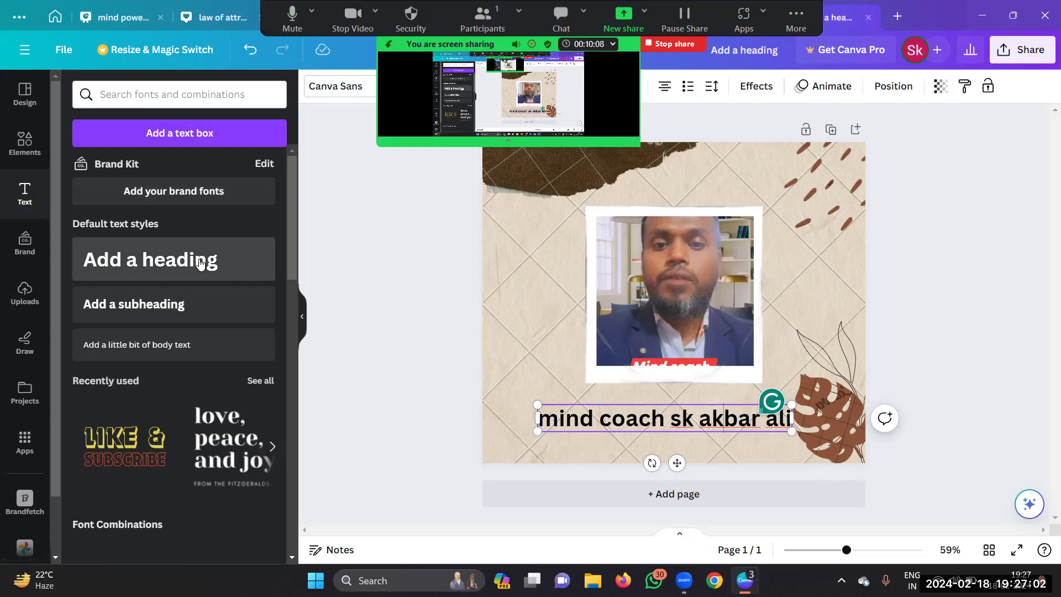
scroll(200, 262, "down", 5)
scroll(200, 262, "up", 5)
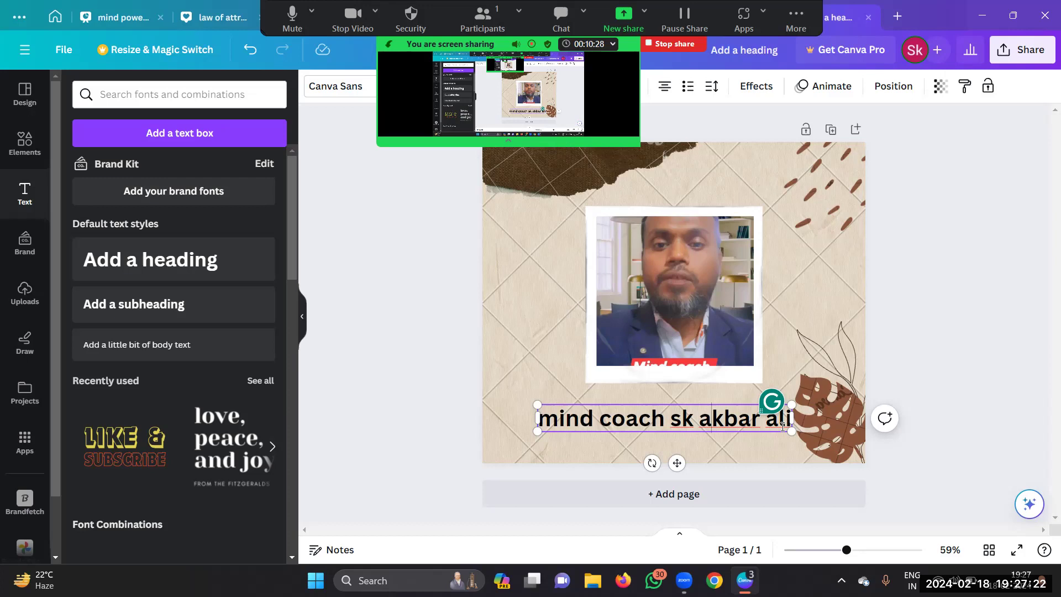
key("ctrl+z")
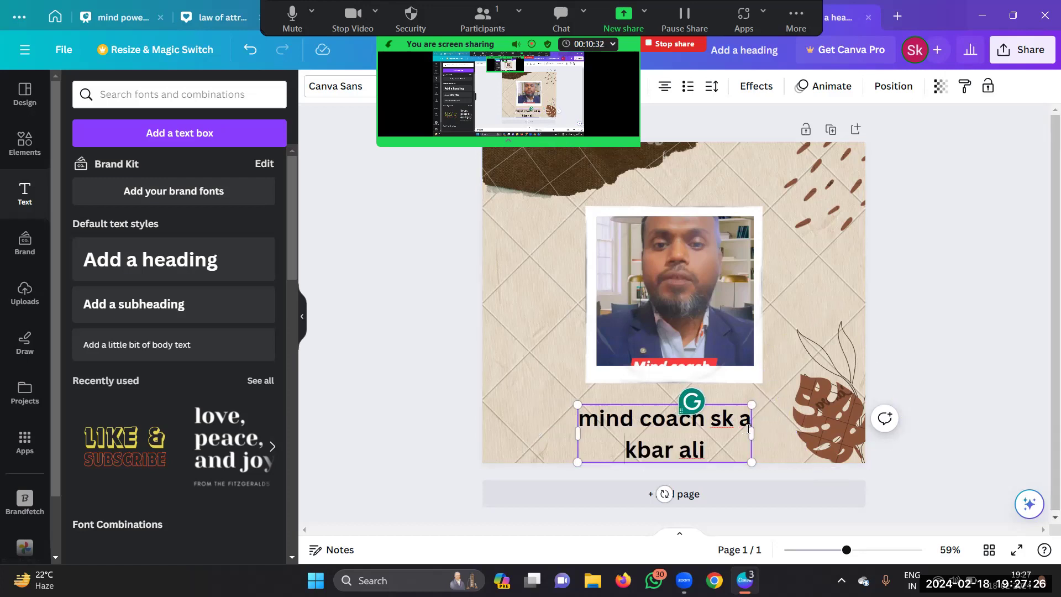
left_click_drag(752, 434, 866, 432)
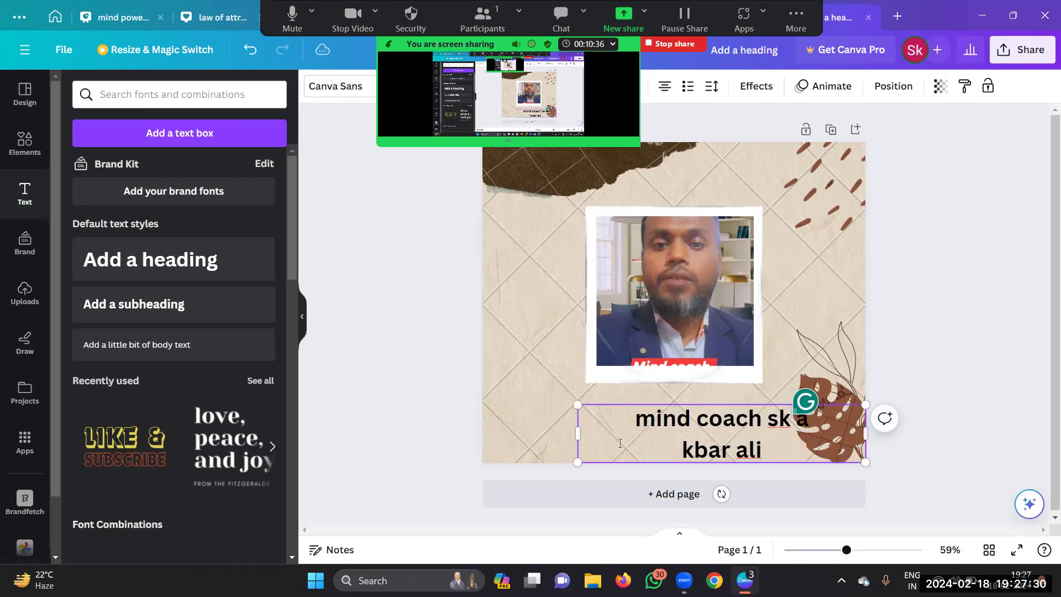
left_click_drag(577, 434, 484, 434)
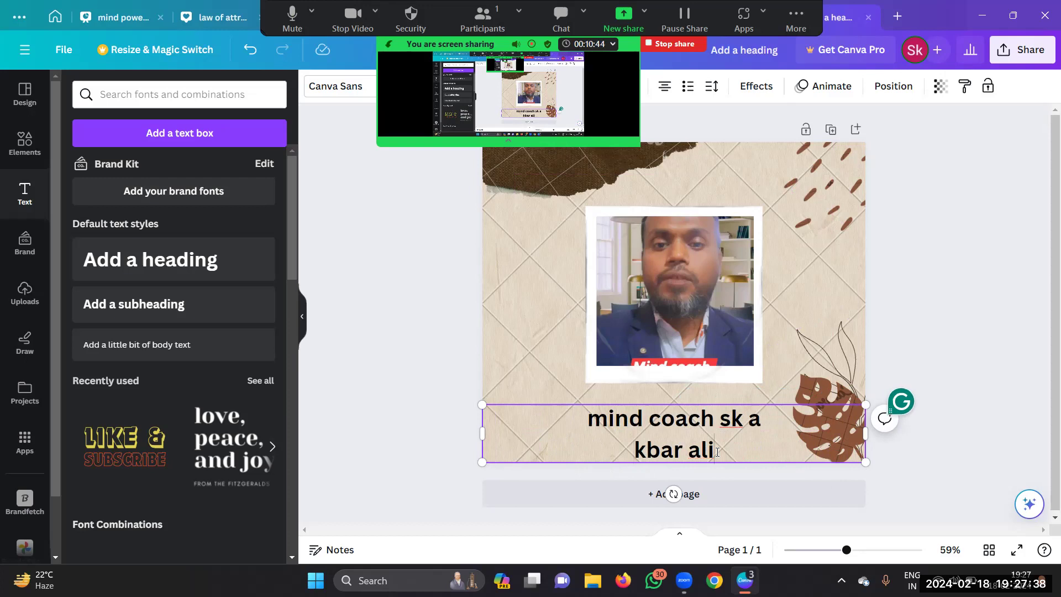
Step: Correct the coach's name on the caption, fixing its capitalization and typos
key("BackSpace")
key("BackSpace")
key("BackSpace")
key("BackSpace")
key("BackSpace")
key("BackSpace")
key("BackSpace")
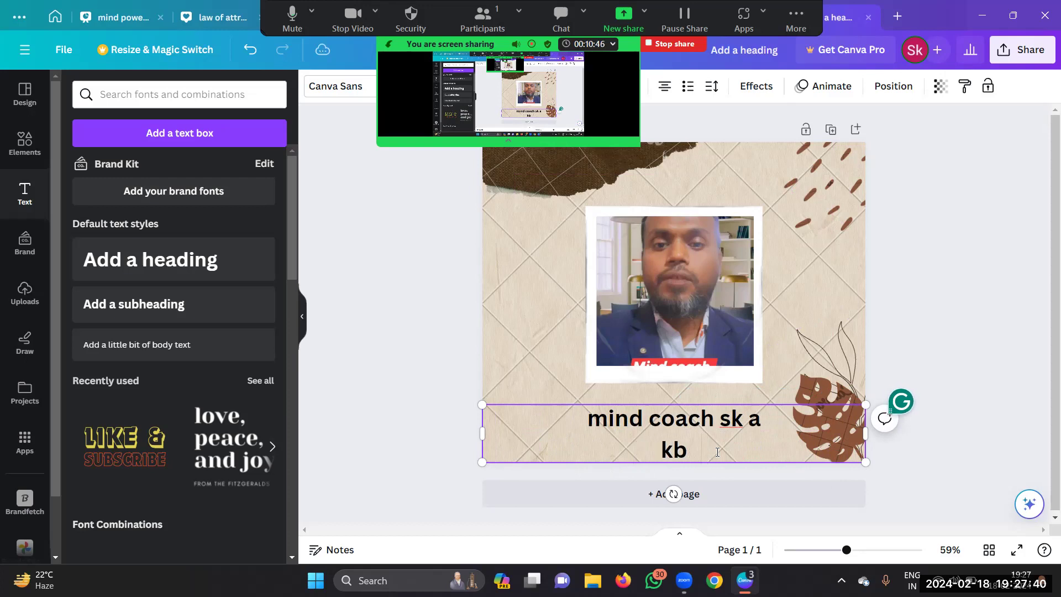
key("BackSpace")
left_click(731, 419)
key("BackSpace")
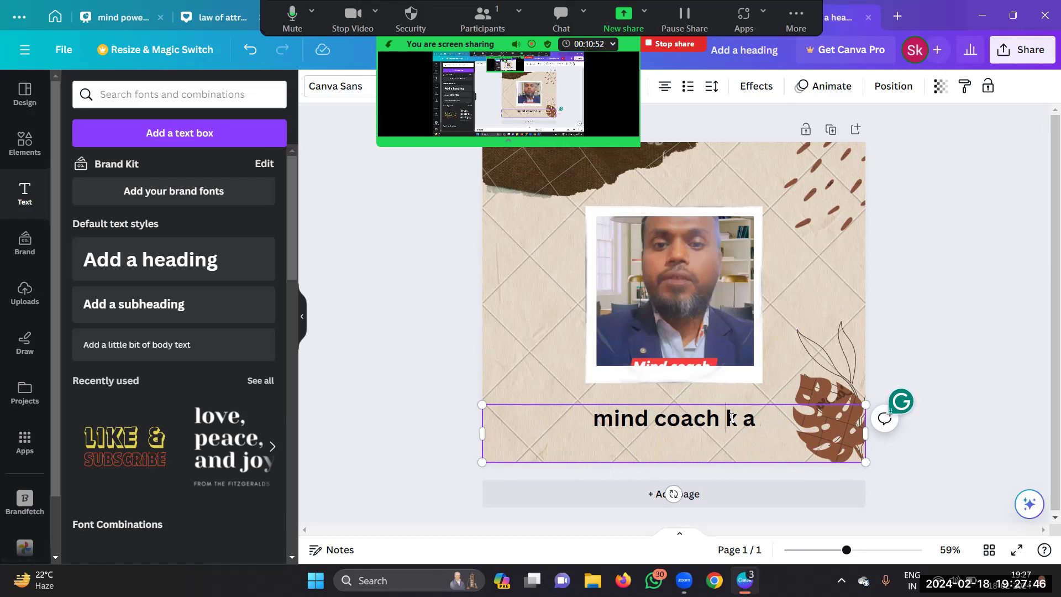
type("S")
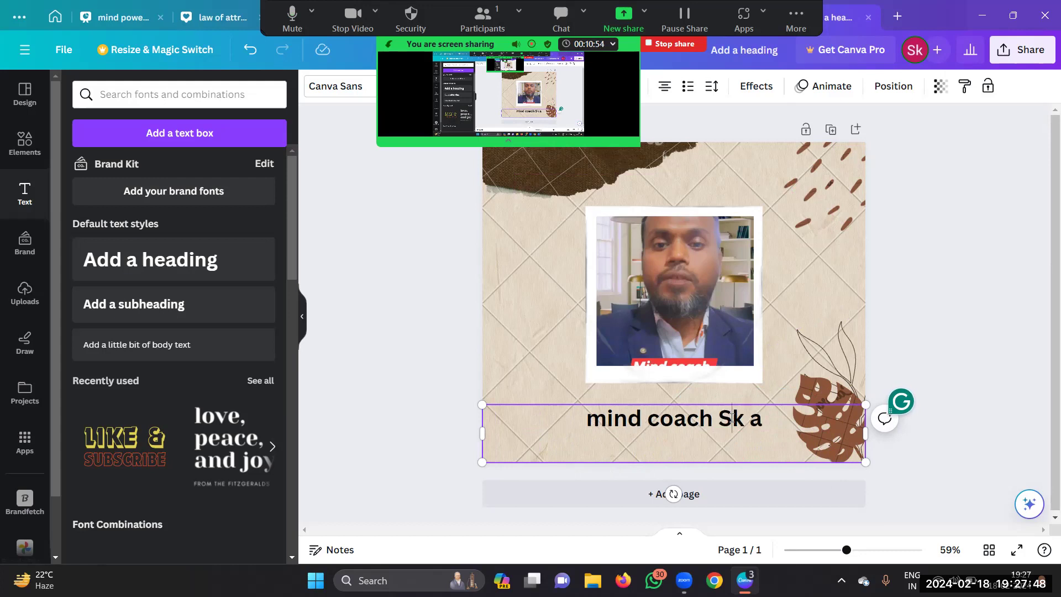
left_click(766, 413)
key("BackSpace")
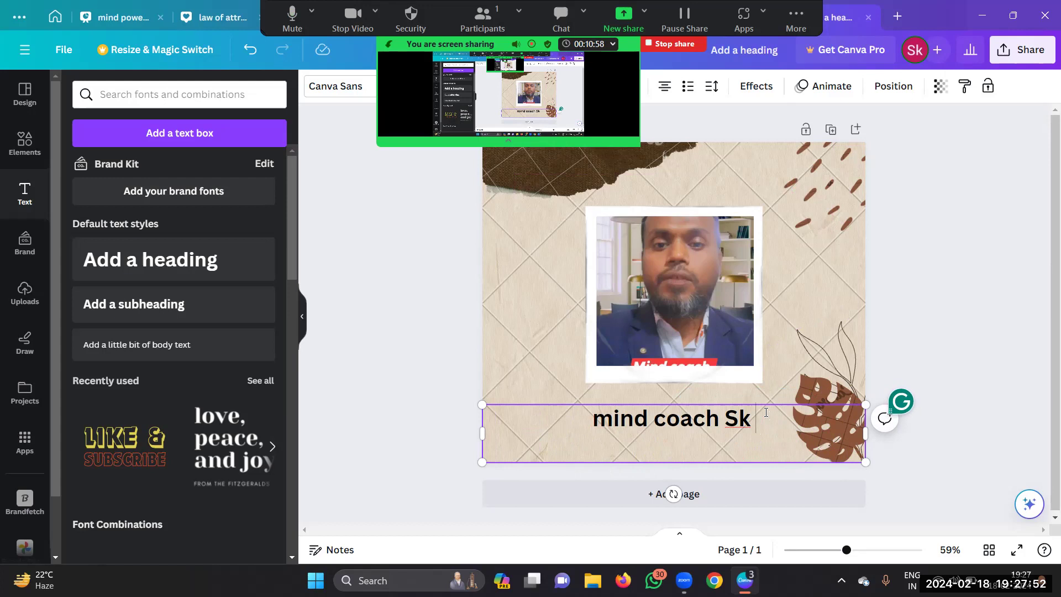
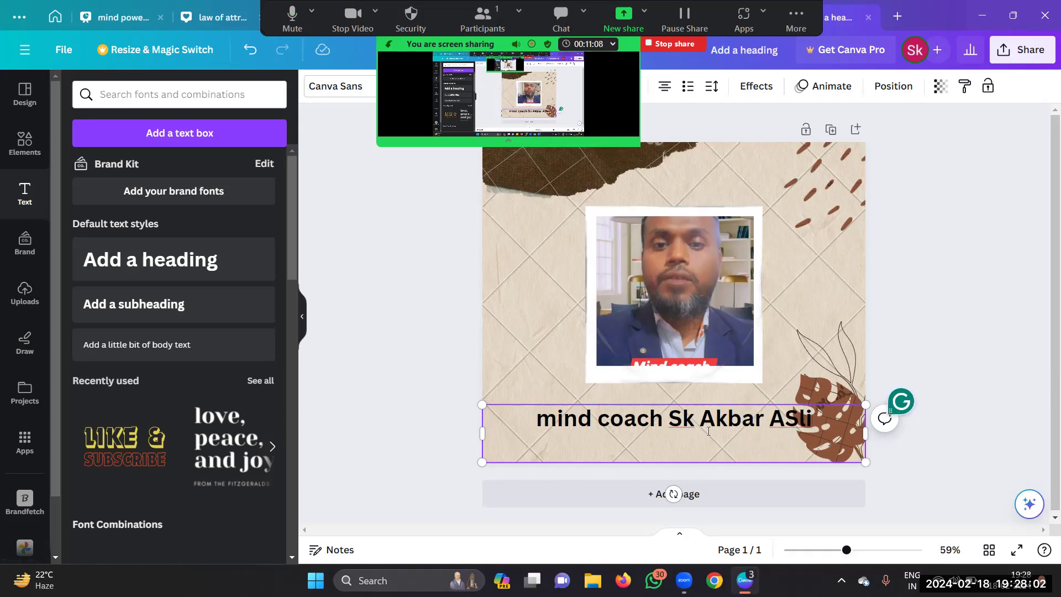
left_click(794, 419)
key("BackSpace")
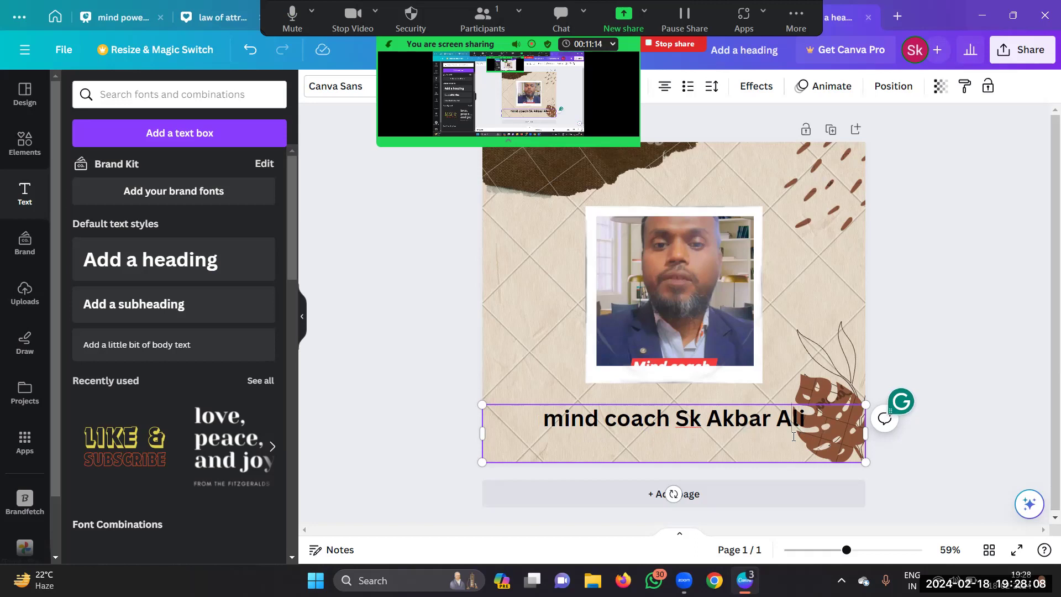
Step: Add a second caption line reading 'Email Id' followed by the coach's Gmail address
left_click(589, 449)
type("Em")
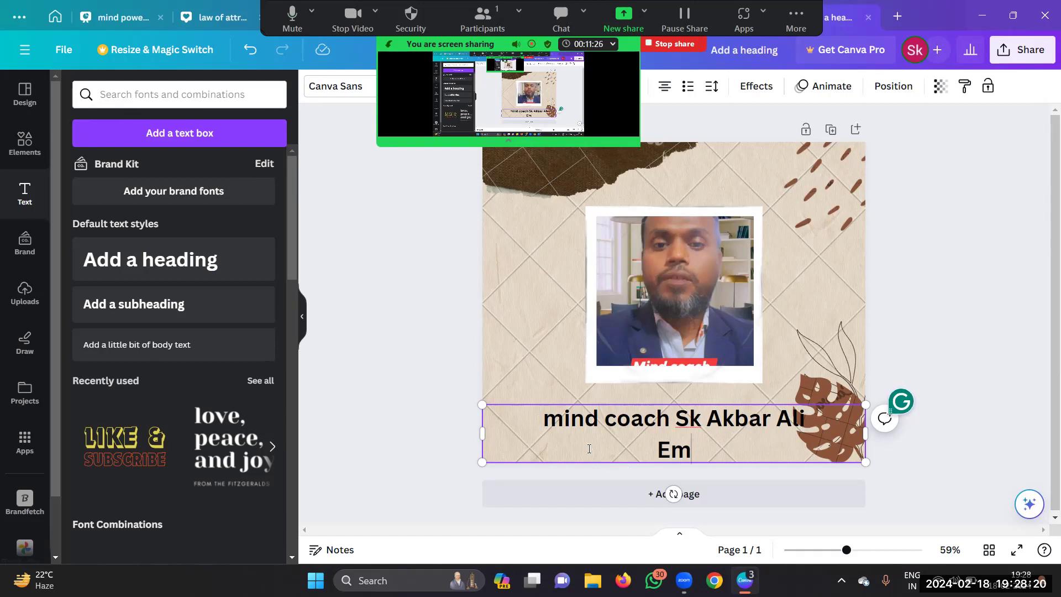
type("ai")
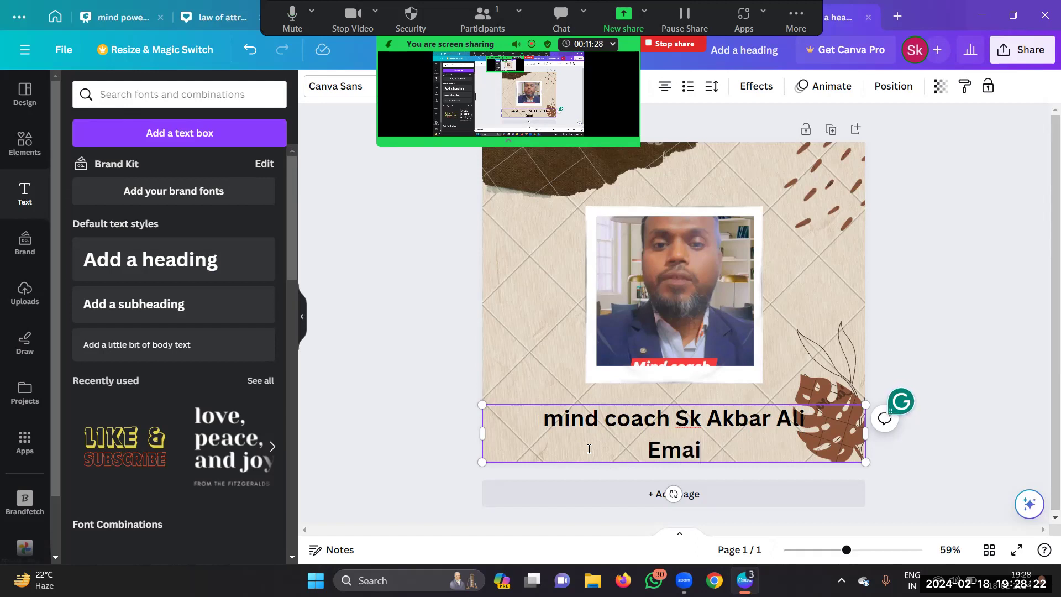
type("l")
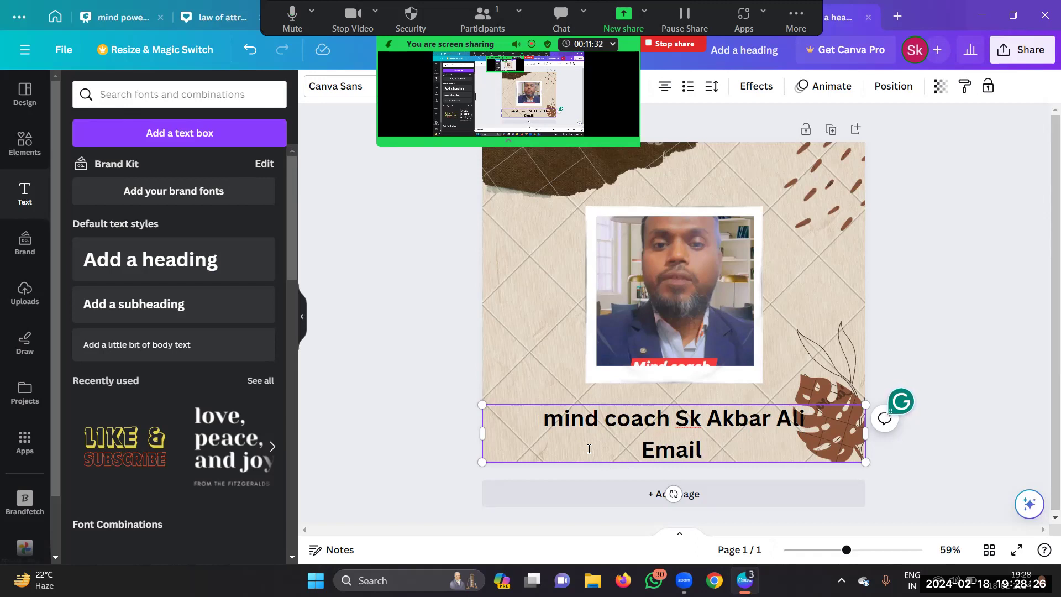
type(" Id")
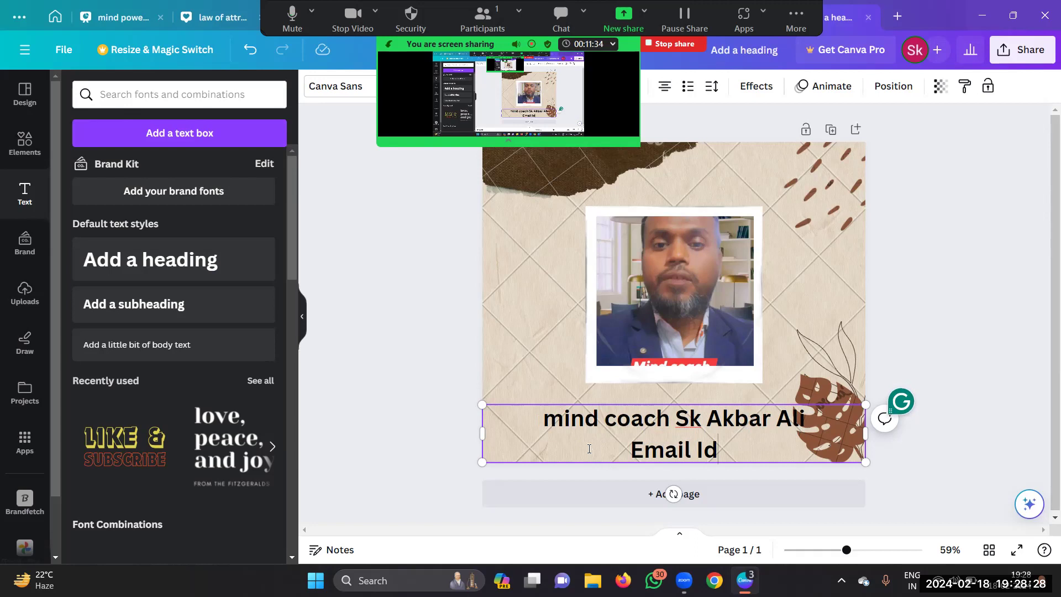
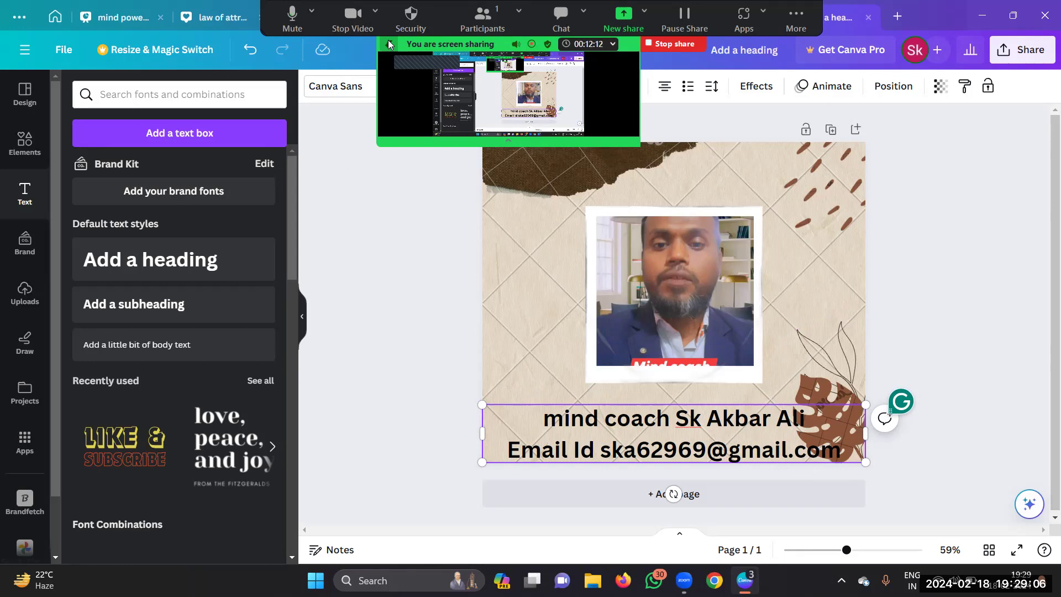
left_click(519, 44)
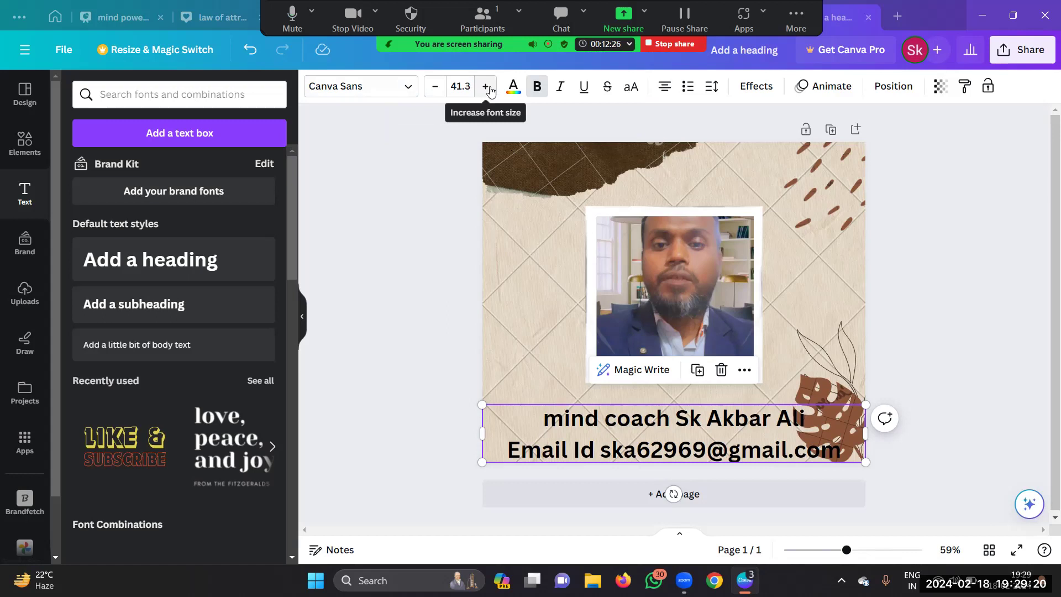
left_click(629, 430)
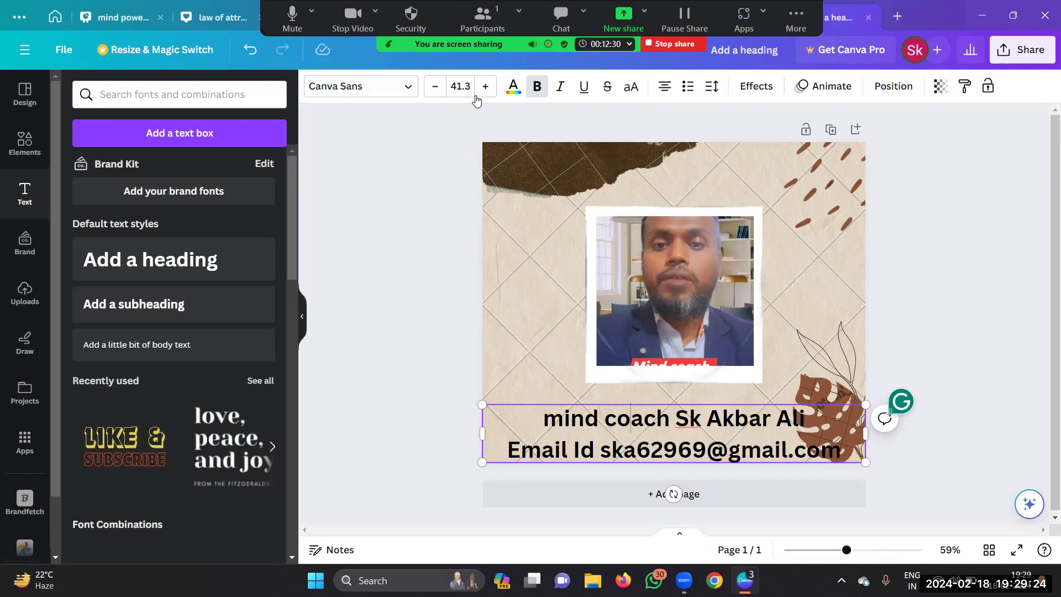
left_click(511, 90)
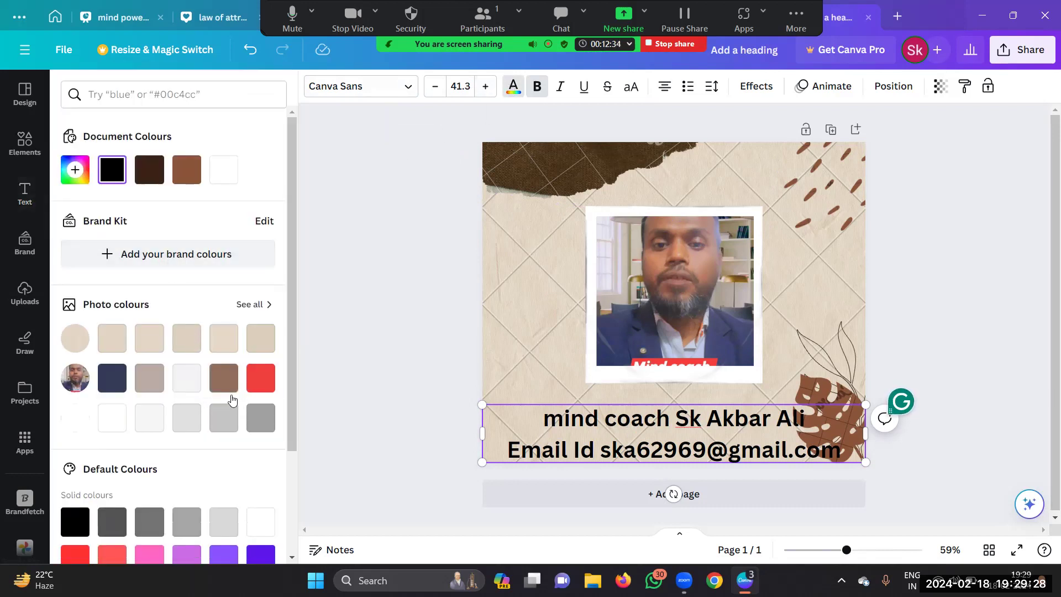
scroll(220, 406, "down", 3)
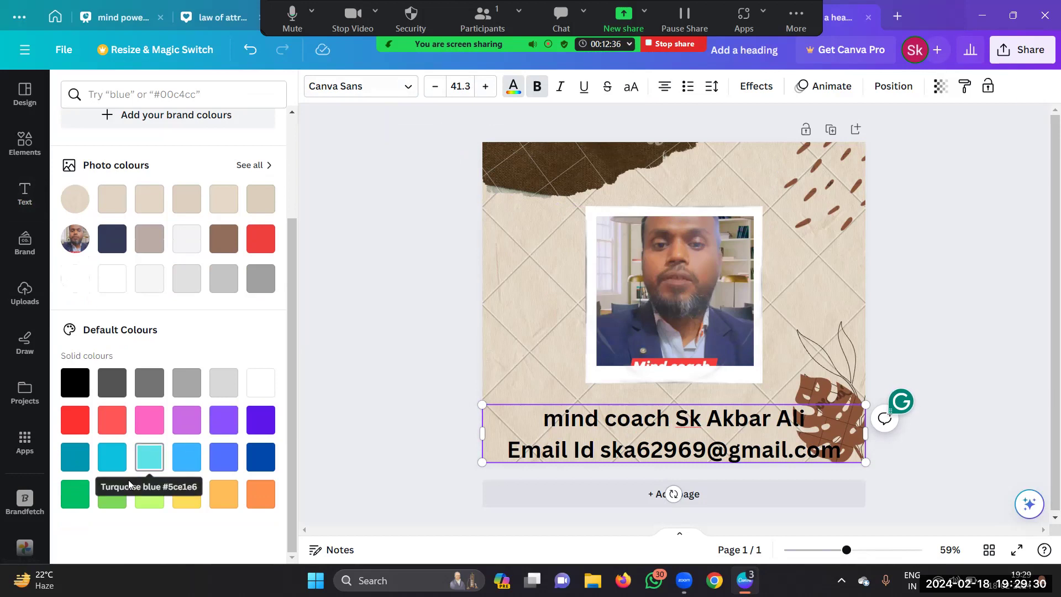
left_click(192, 495)
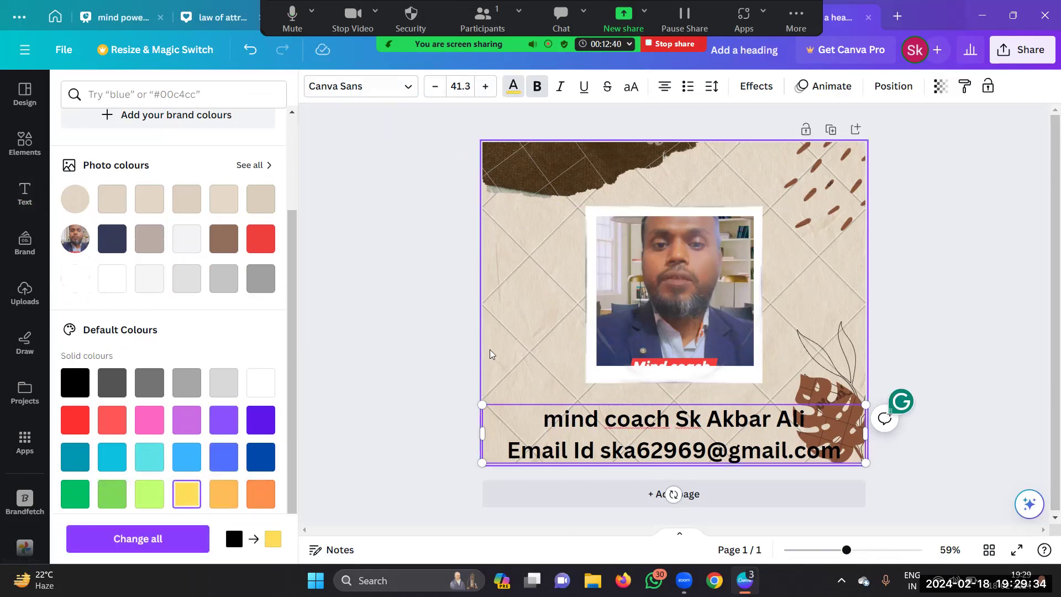
left_click(651, 423)
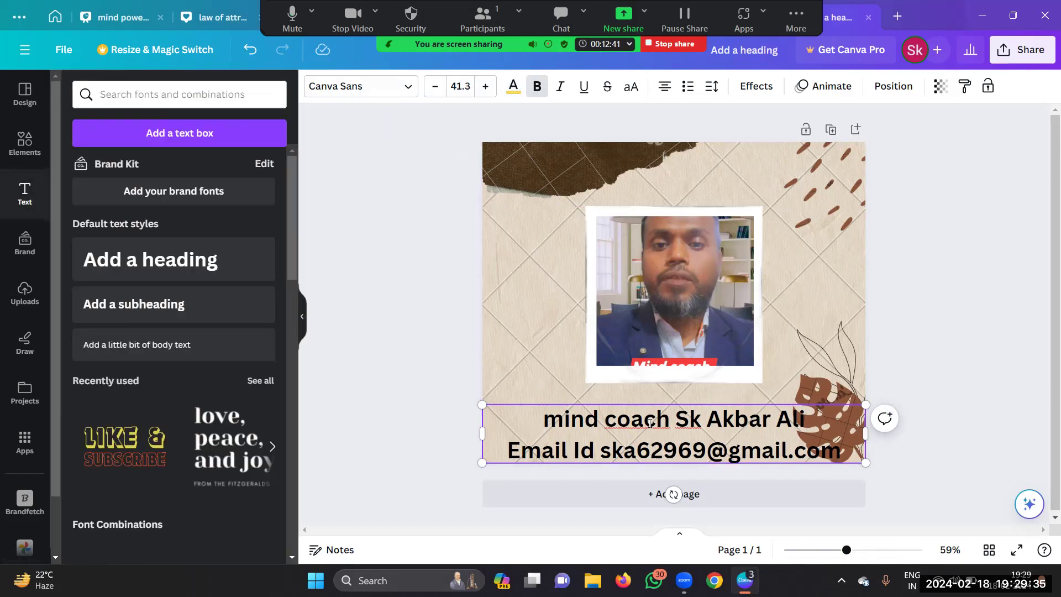
left_click(374, 387)
left_click(625, 448)
left_click(515, 92)
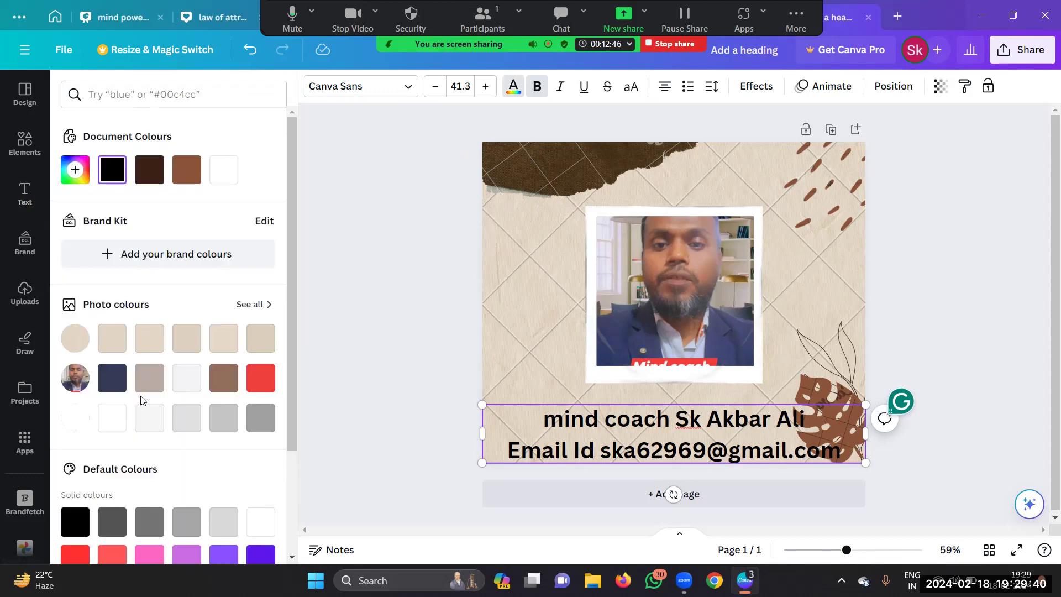
scroll(103, 498, "down", 3)
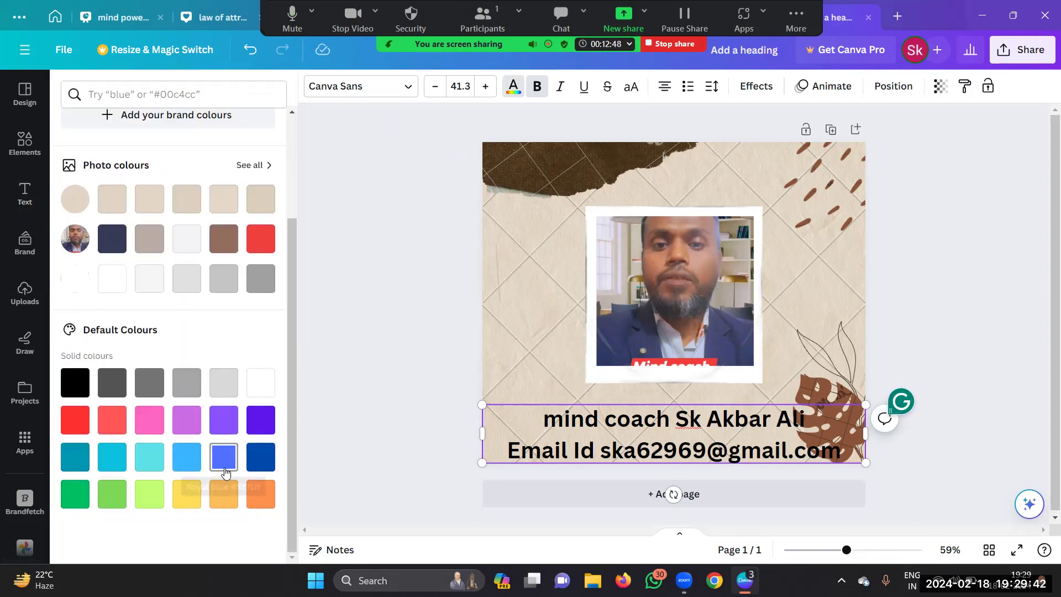
left_click(193, 495)
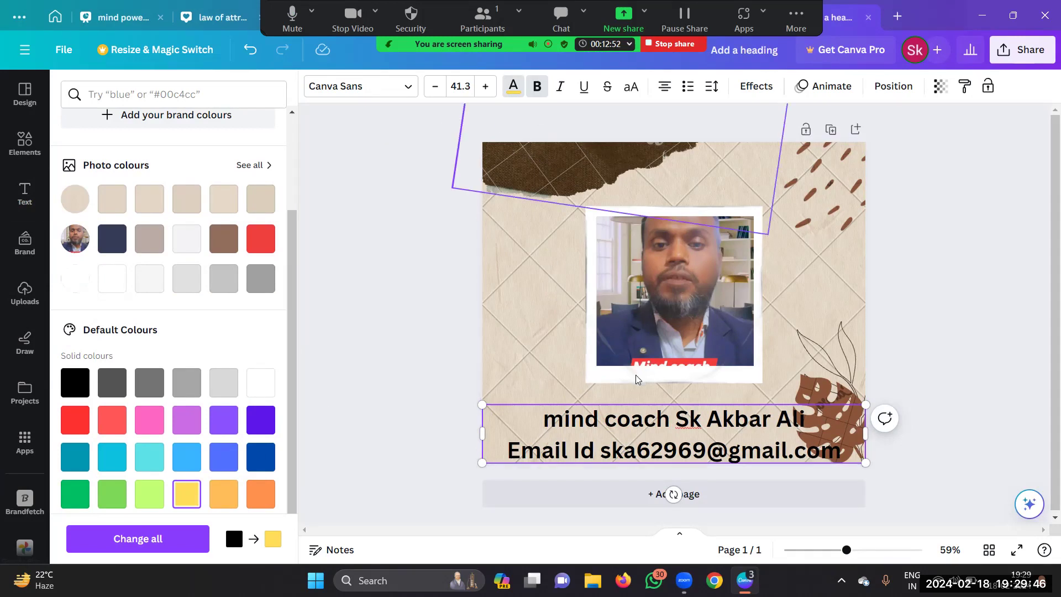
left_click(656, 420)
key("Escape")
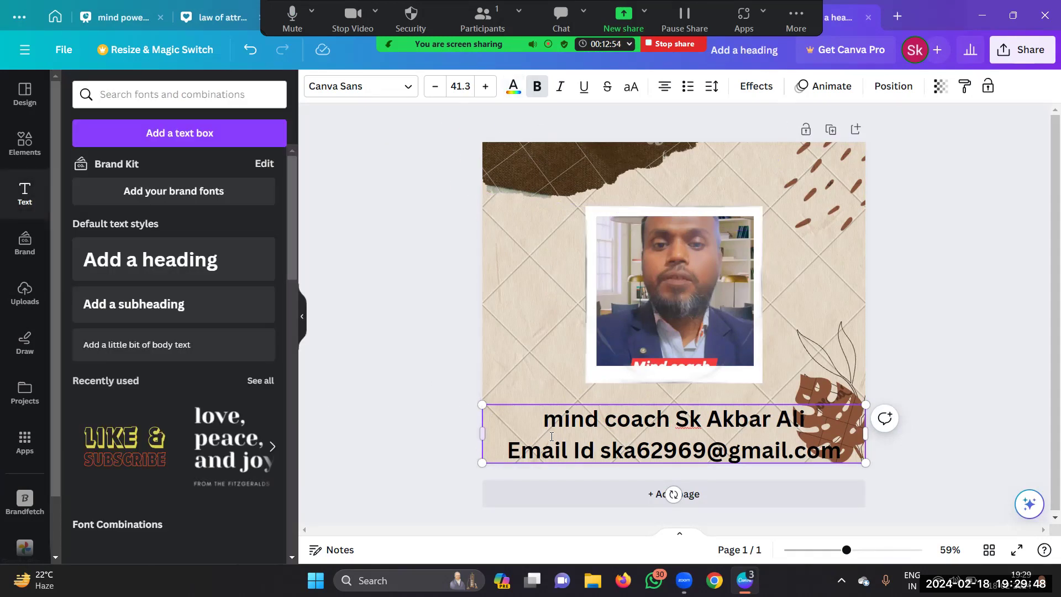
left_click(434, 372)
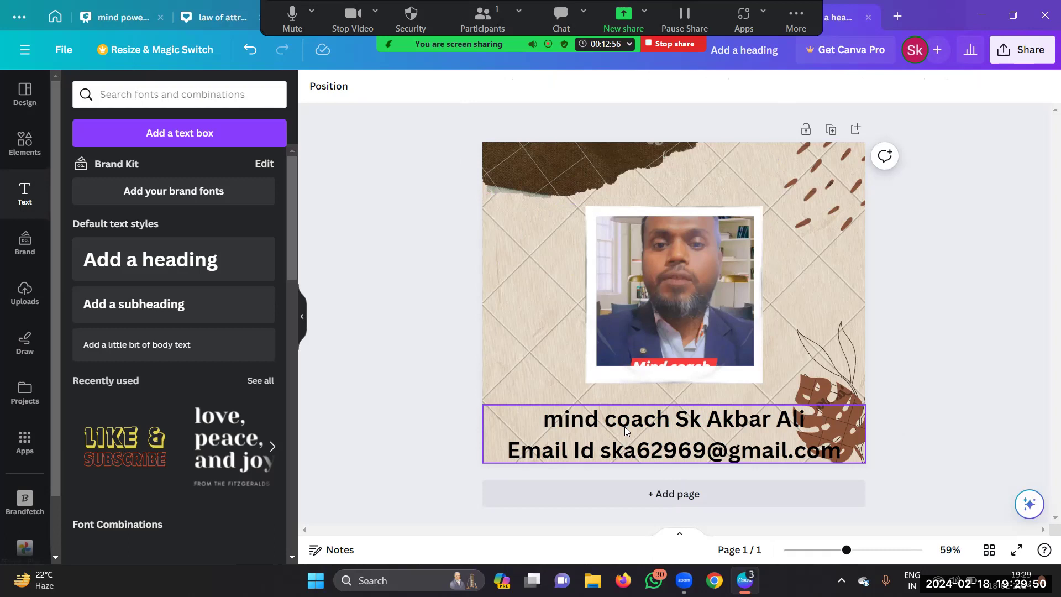
left_click(578, 425)
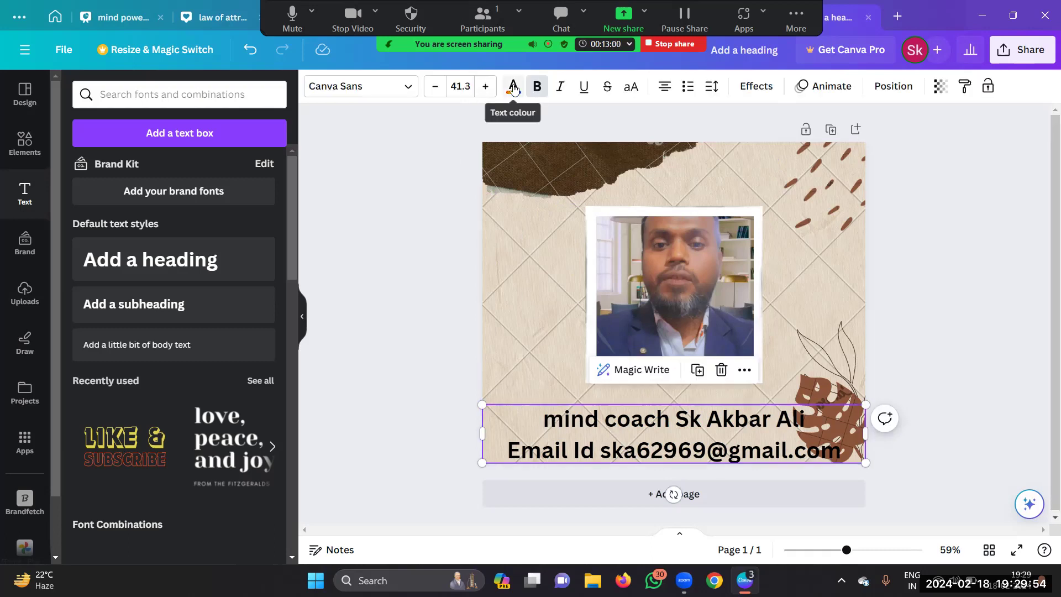
Step: Shrink the caption font size step by step down to 35.3
left_click(436, 89)
left_click(436, 89)
left_click(436, 89)
left_click(436, 89)
left_click(436, 89)
left_click(436, 89)
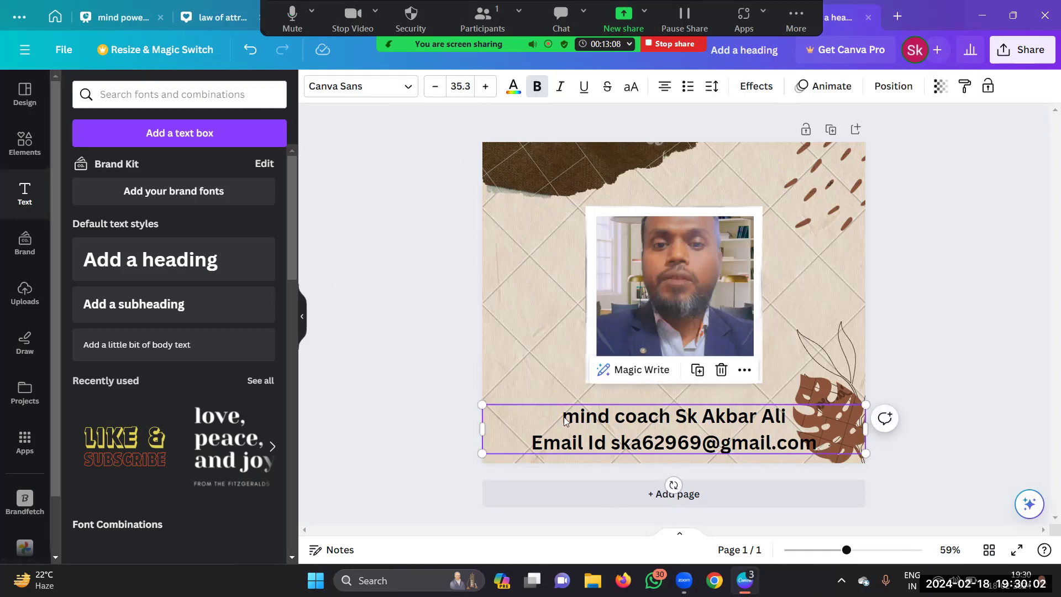
Step: After trying pink and yellow, set the caption text colour to dark blue
left_click(513, 86)
scroll(260, 374, "down", 3)
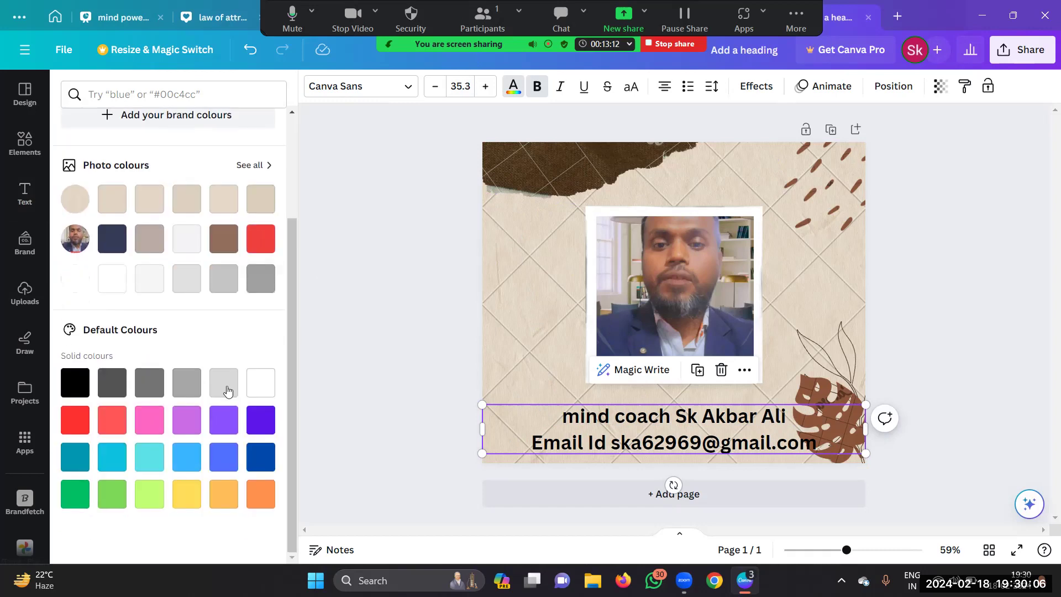
left_click(155, 420)
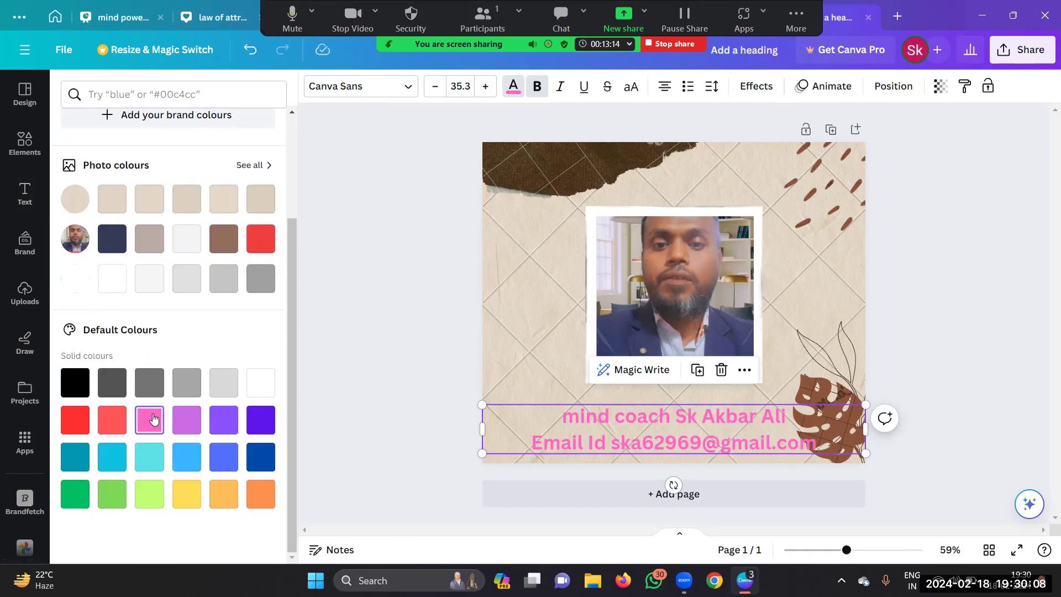
left_click(184, 489)
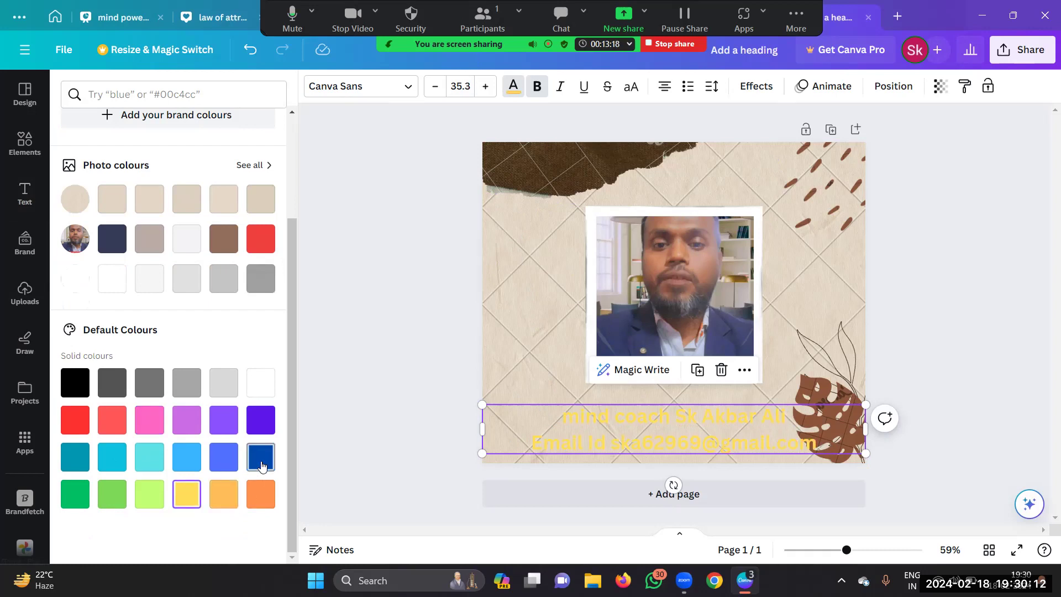
left_click(261, 462)
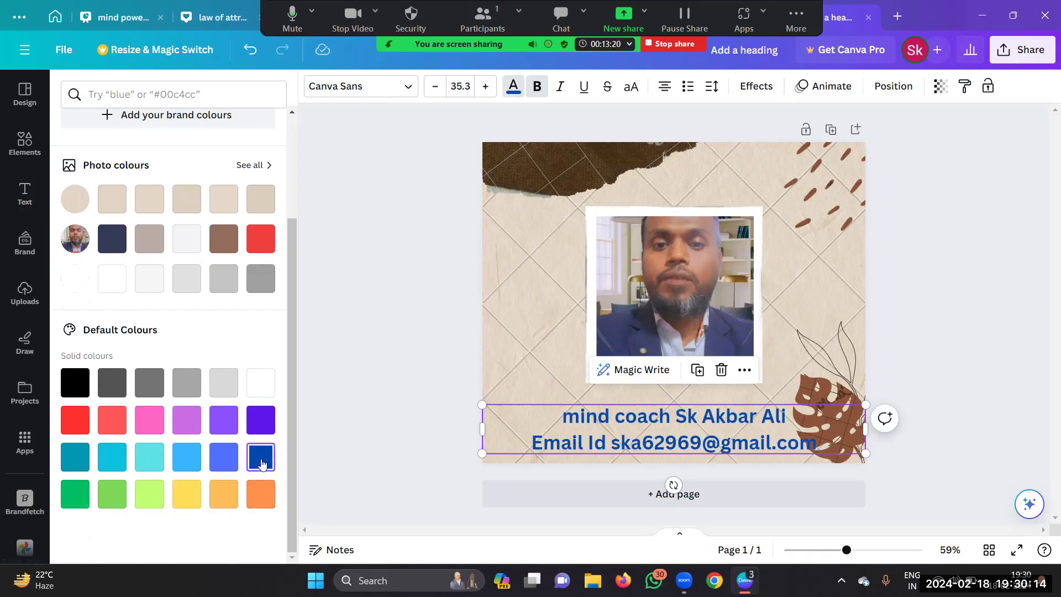
key("Escape")
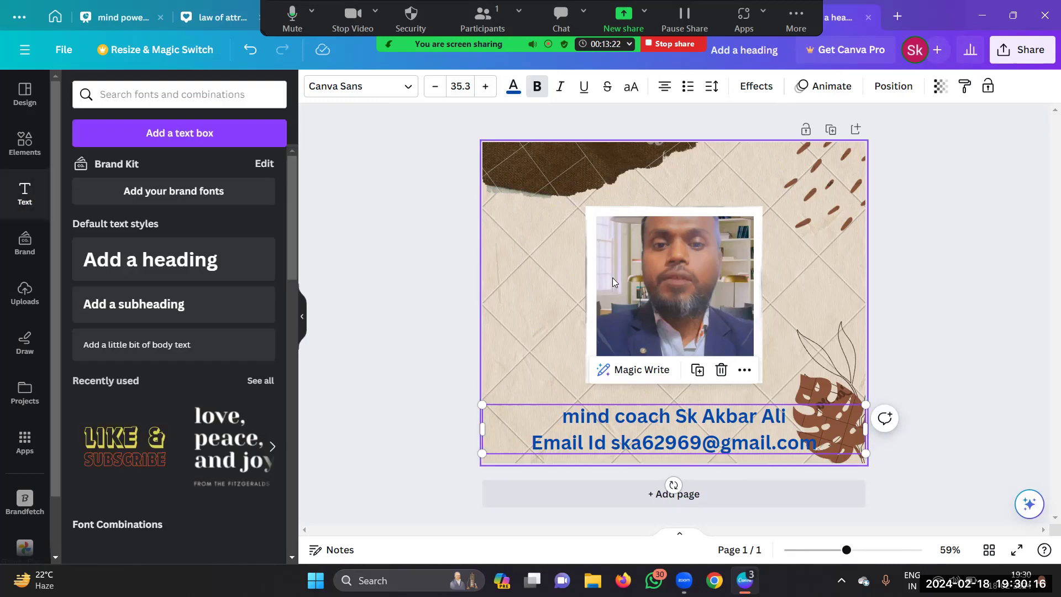
Step: Try yellow and then a gold-black gradient colour on the polaroid photo frame
left_click(618, 276)
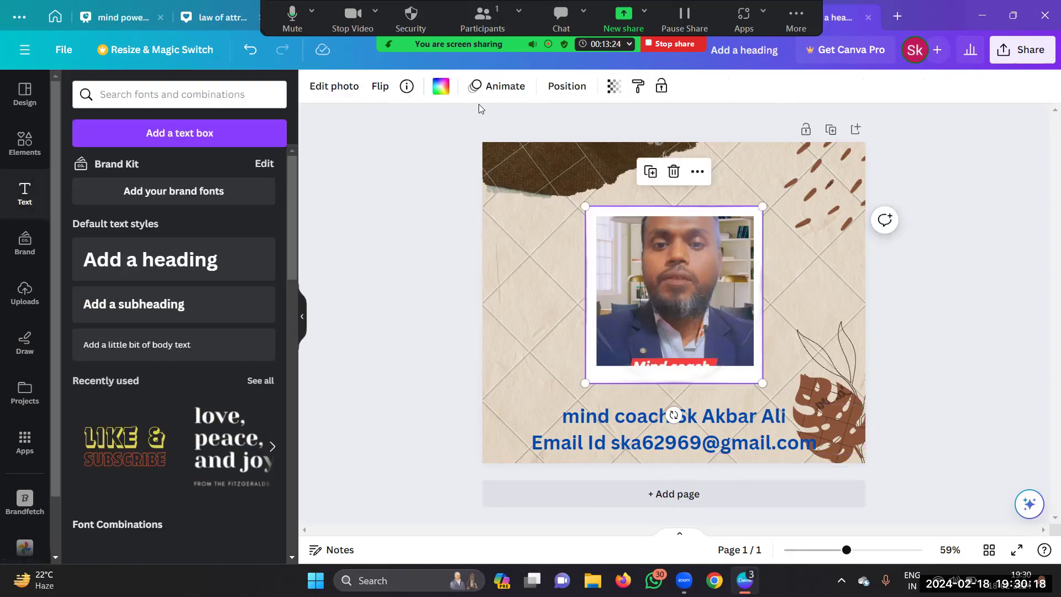
left_click(440, 86)
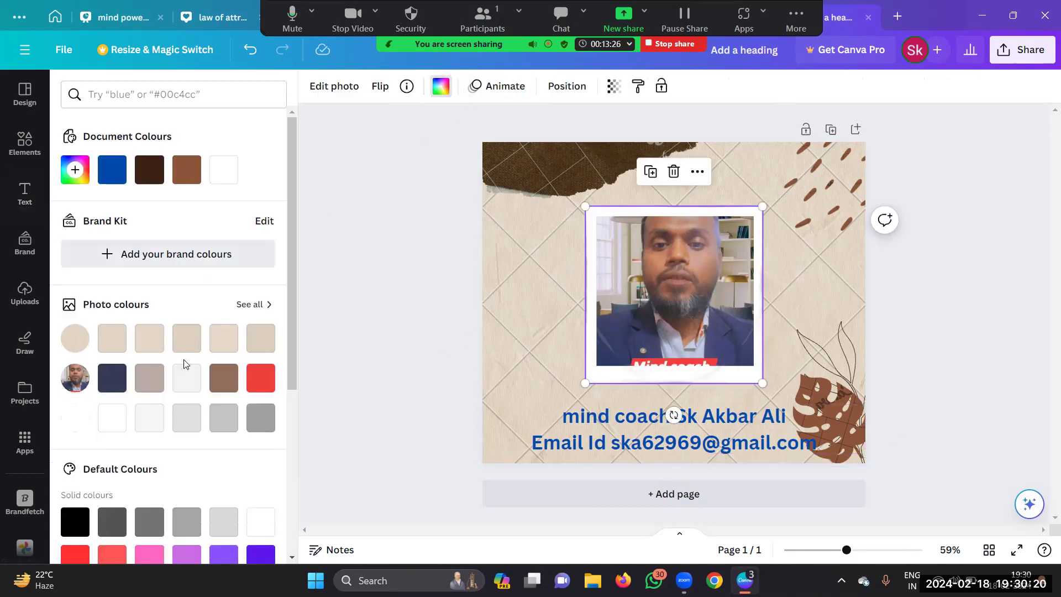
scroll(247, 378, "down", 3)
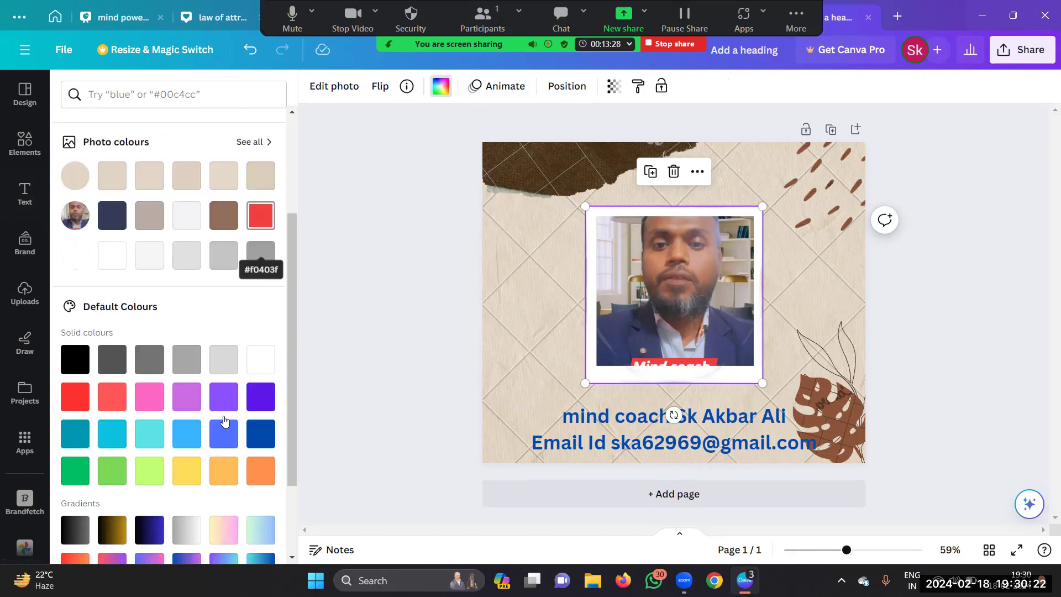
scroll(224, 422, "down", 1)
left_click(187, 430)
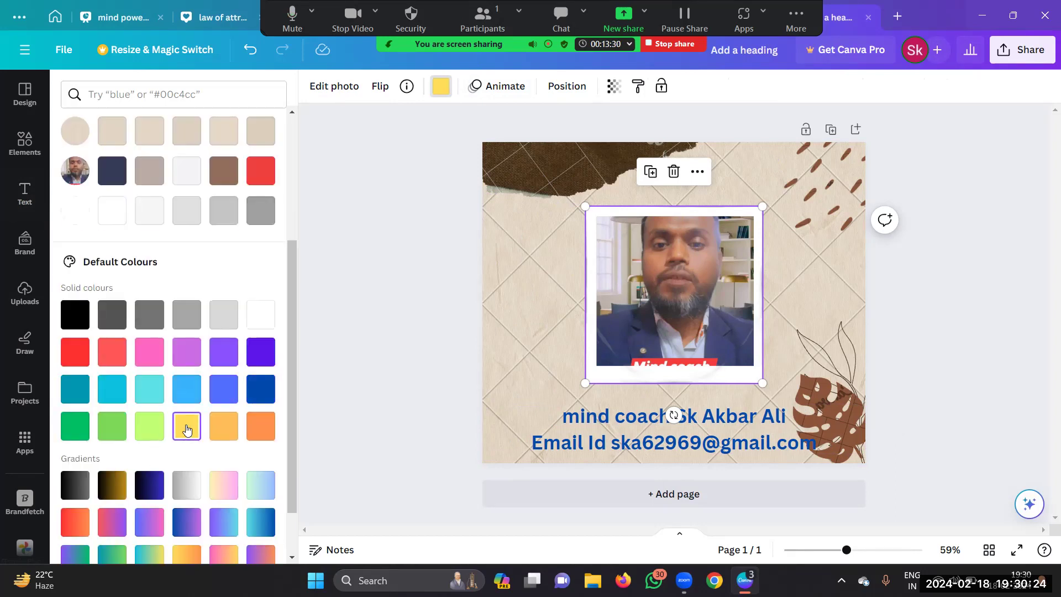
left_click(110, 489)
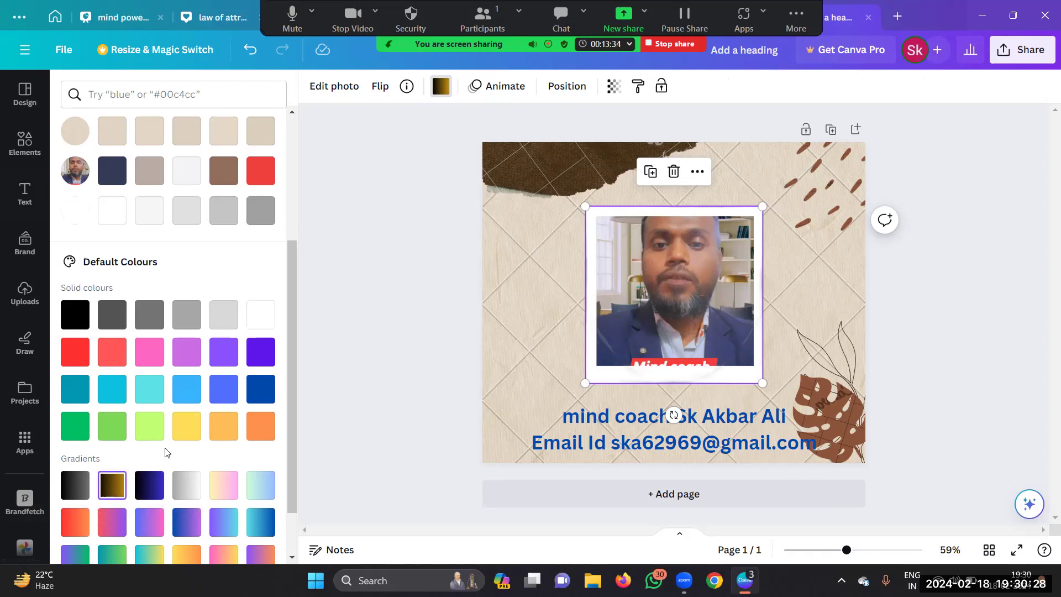
key("Escape")
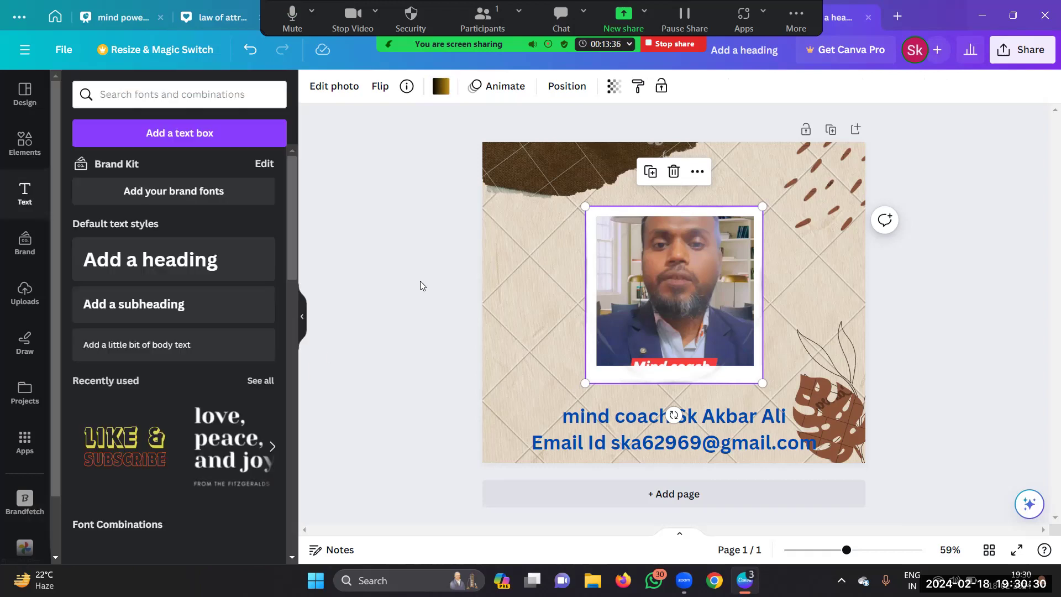
left_click(427, 274)
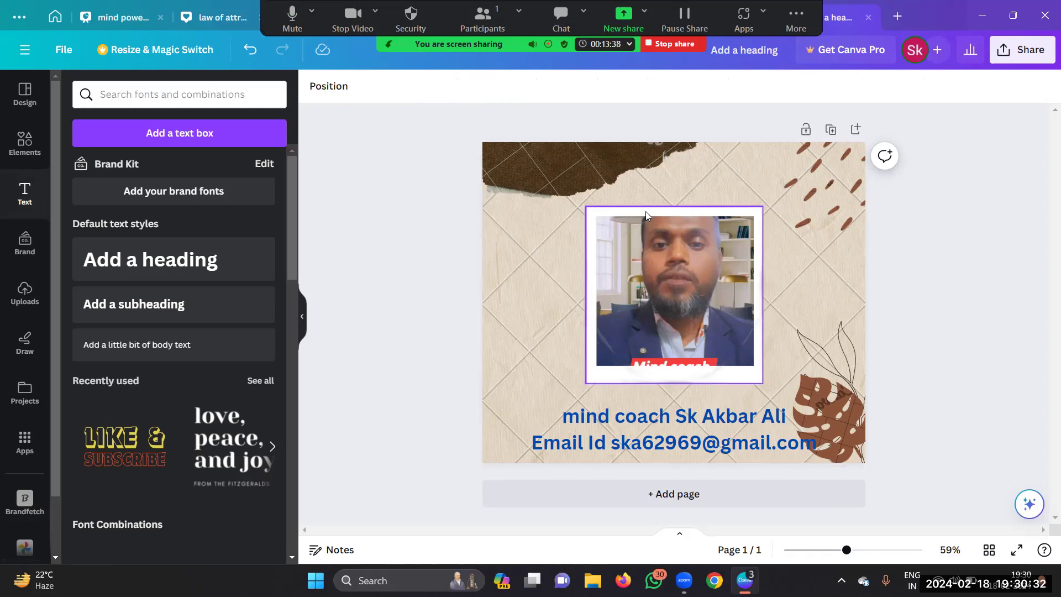
Step: Enlarge the photo frame to 452 × 452 and nudge it slightly right and up
left_click(672, 231)
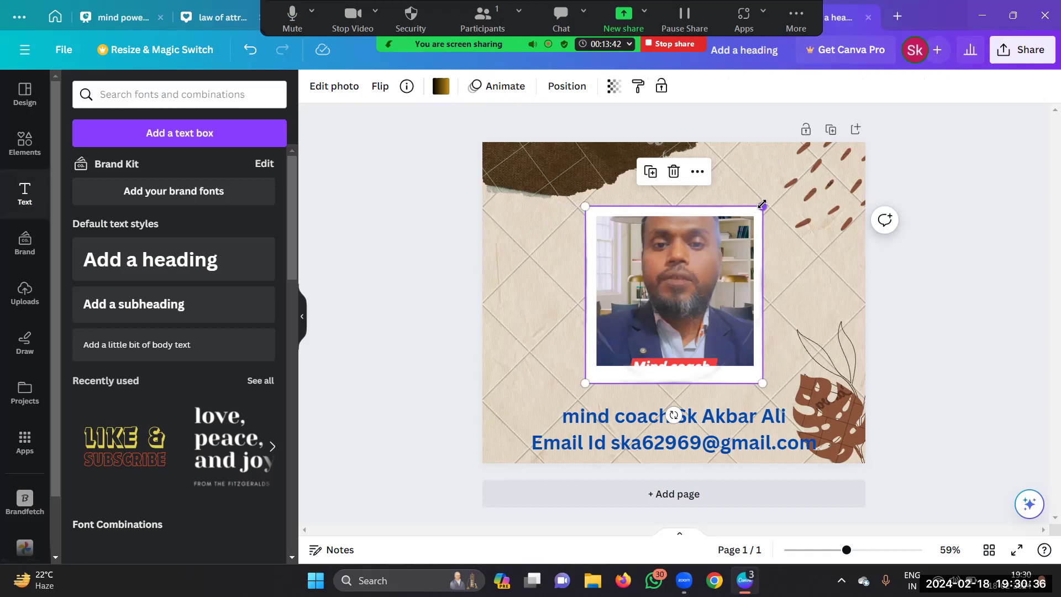
left_click_drag(762, 206, 768, 183)
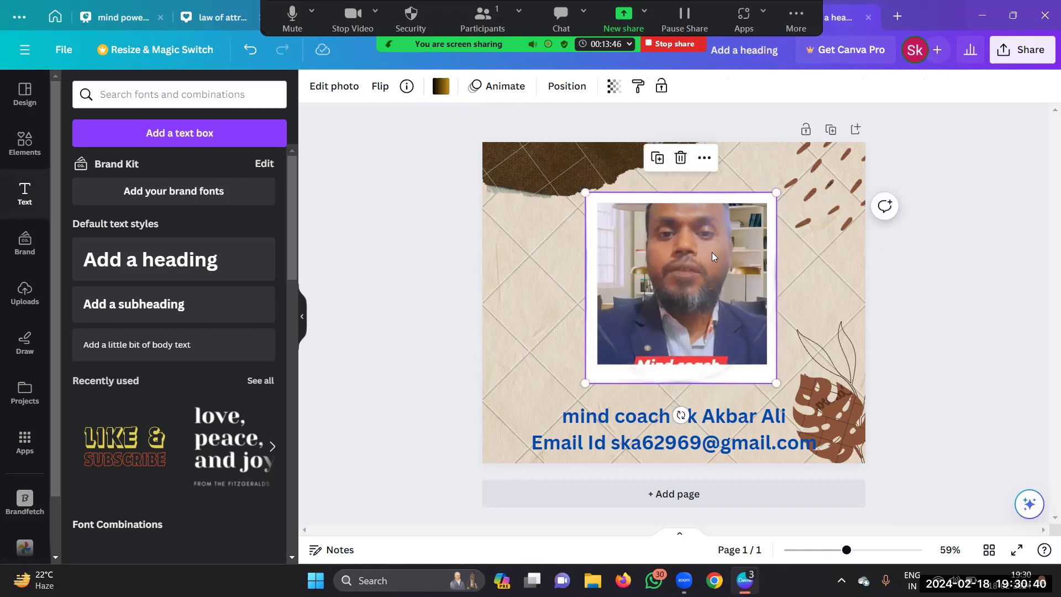
mouse_move(680, 269)
left_mouse_down()
mouse_move(678, 288)
mouse_move(695, 266)
left_mouse_up()
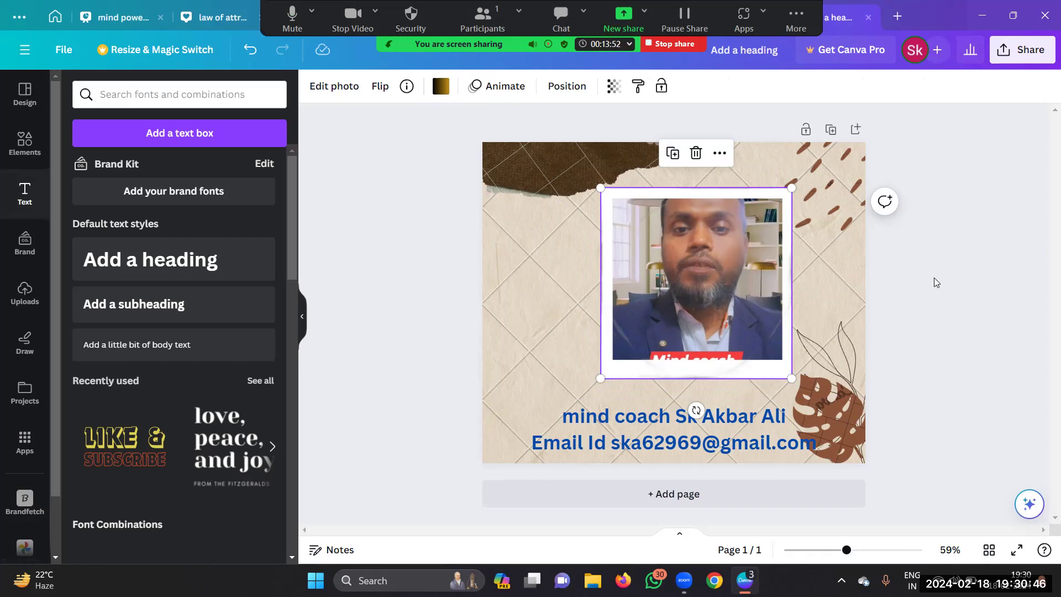
left_click(884, 239)
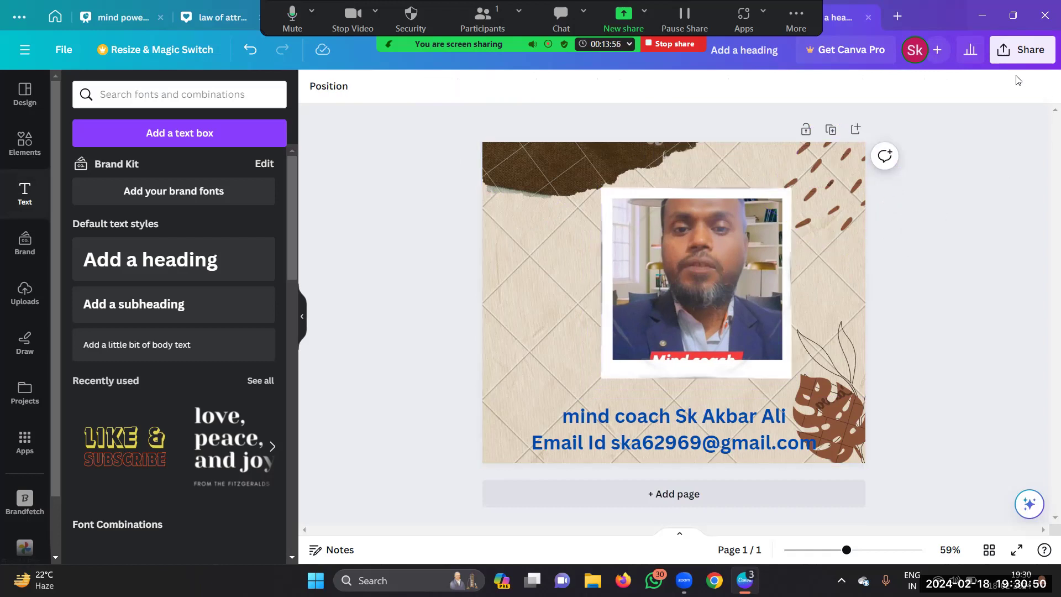
Step: Download the design as PNG with Save download settings unchecked
left_click(1002, 50)
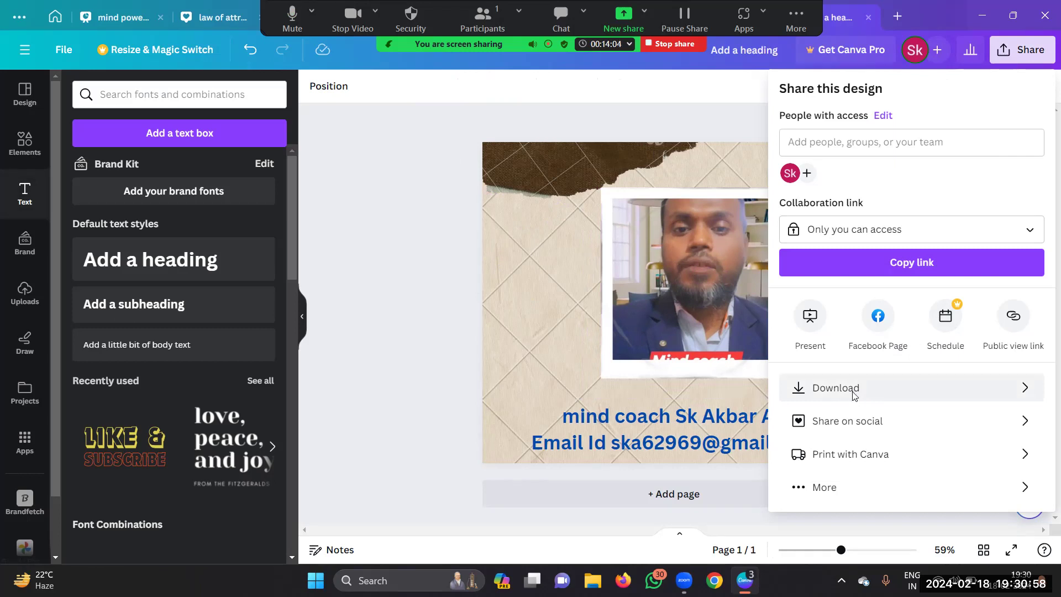
left_click(854, 395)
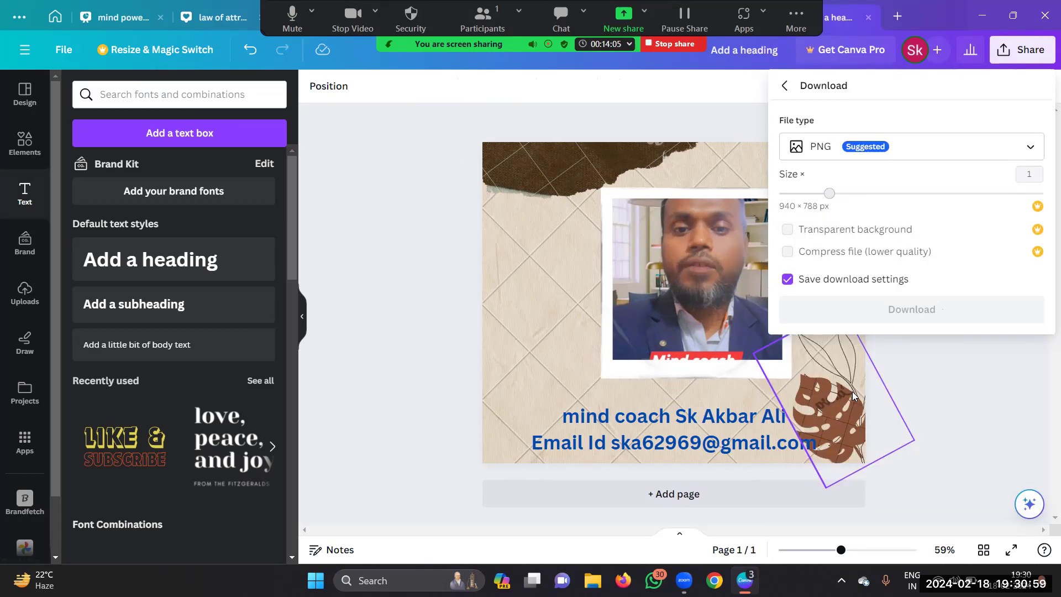
left_click(788, 280)
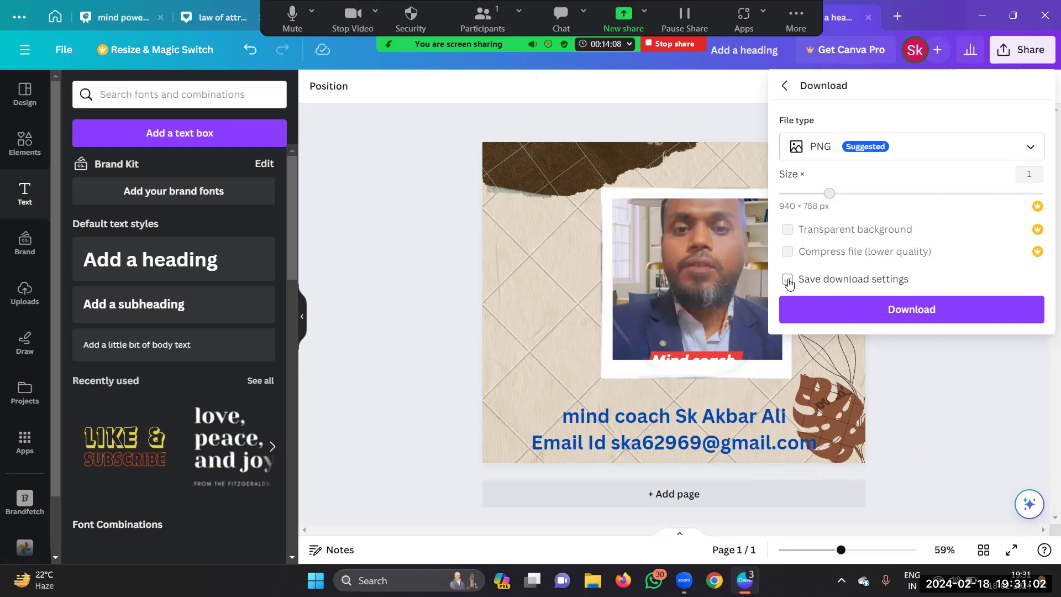
left_click(932, 311)
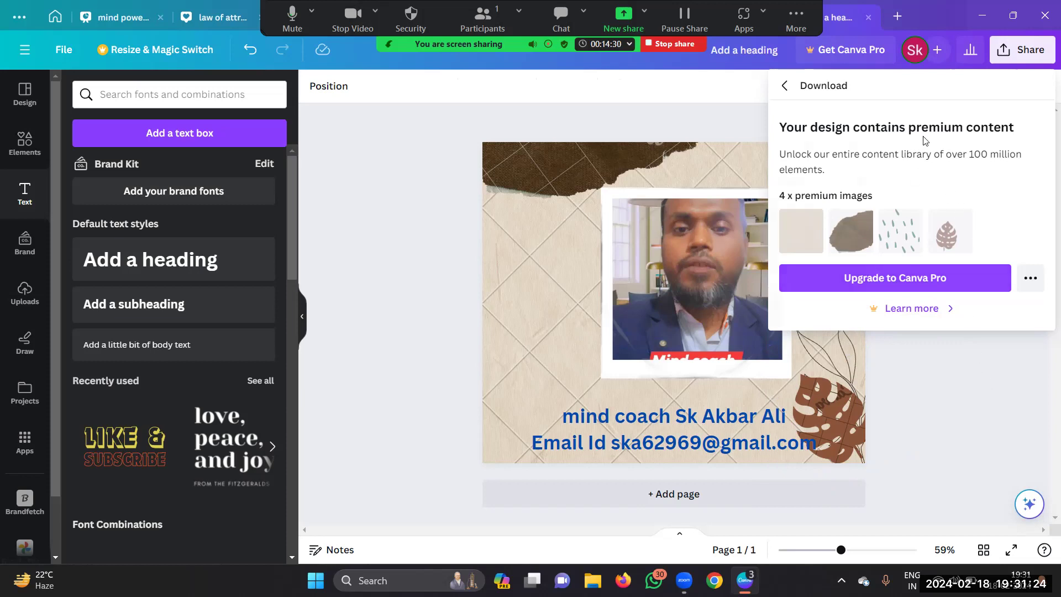
Step: After the premium notice, retry the PNG download as a free watermarked draft
left_click(1002, 59)
left_click(1020, 49)
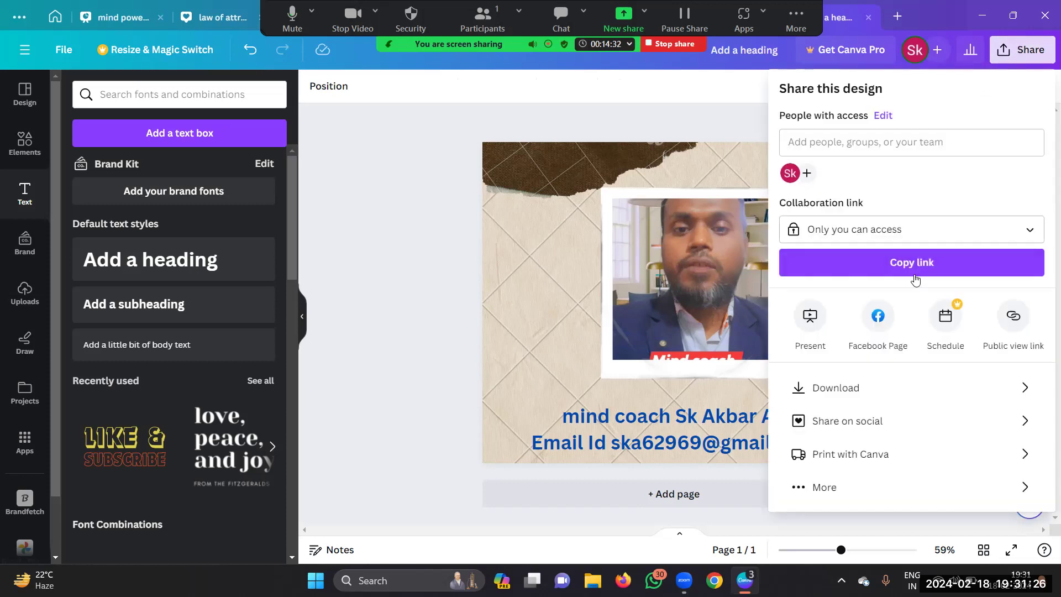
left_click(837, 387)
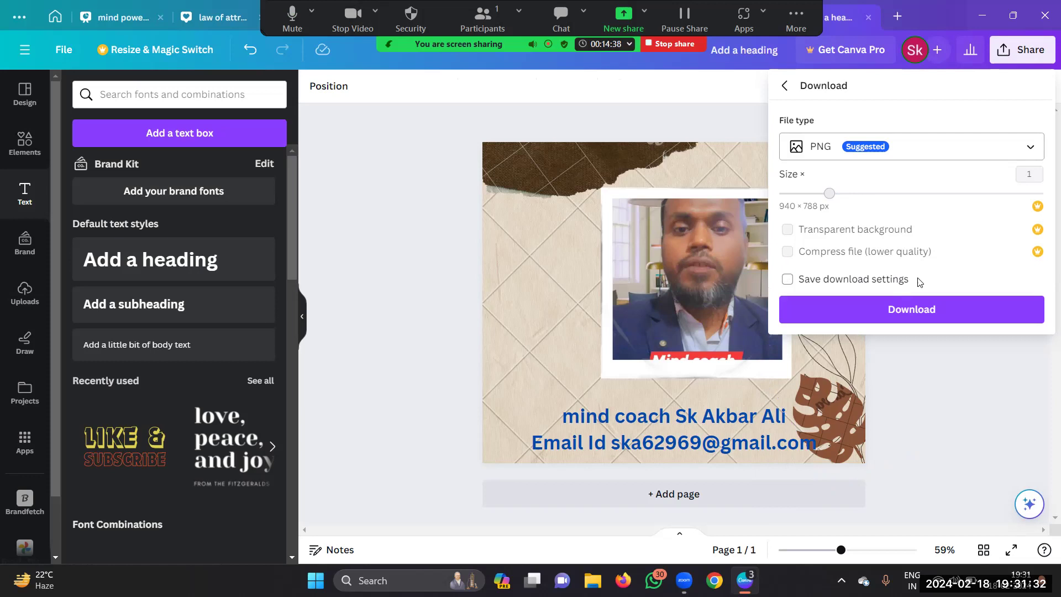
left_click(914, 311)
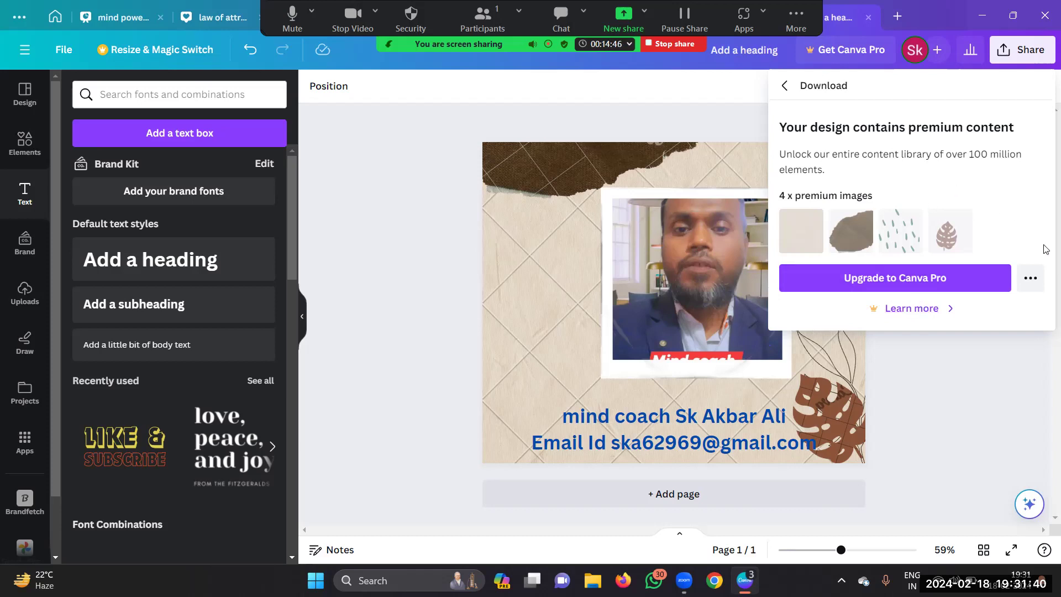
left_click(1031, 280)
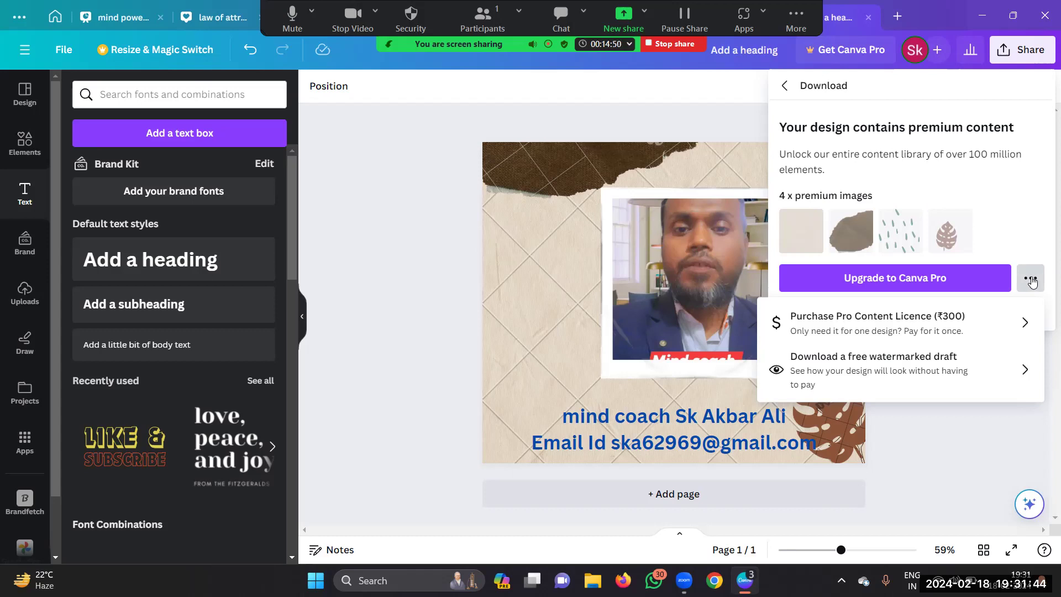
left_click(956, 365)
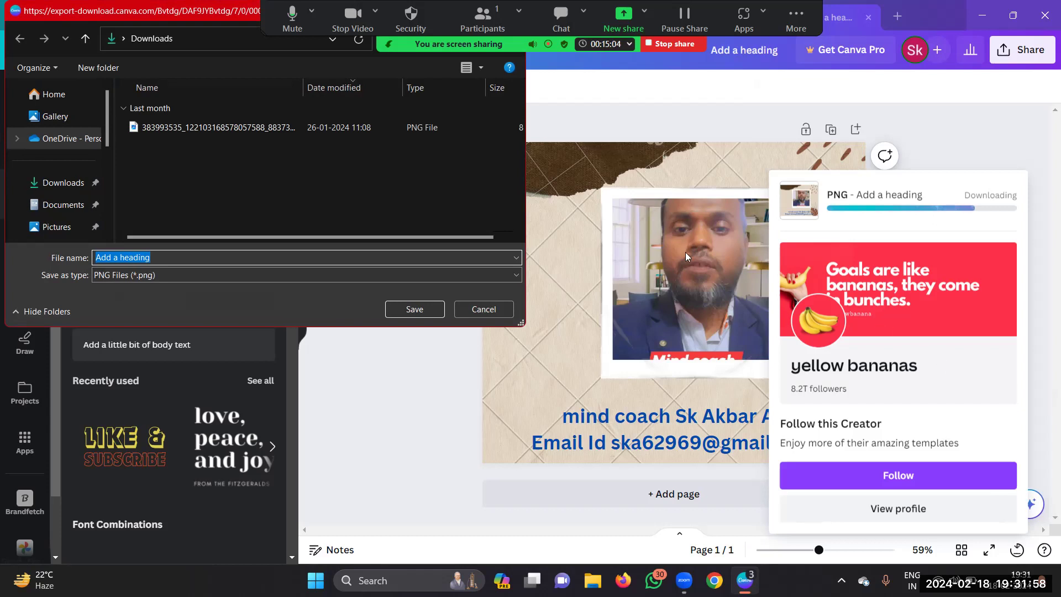
Step: Replace the suggested 'Add a heading' file name with the user's name and save the PNG
left_click(155, 255)
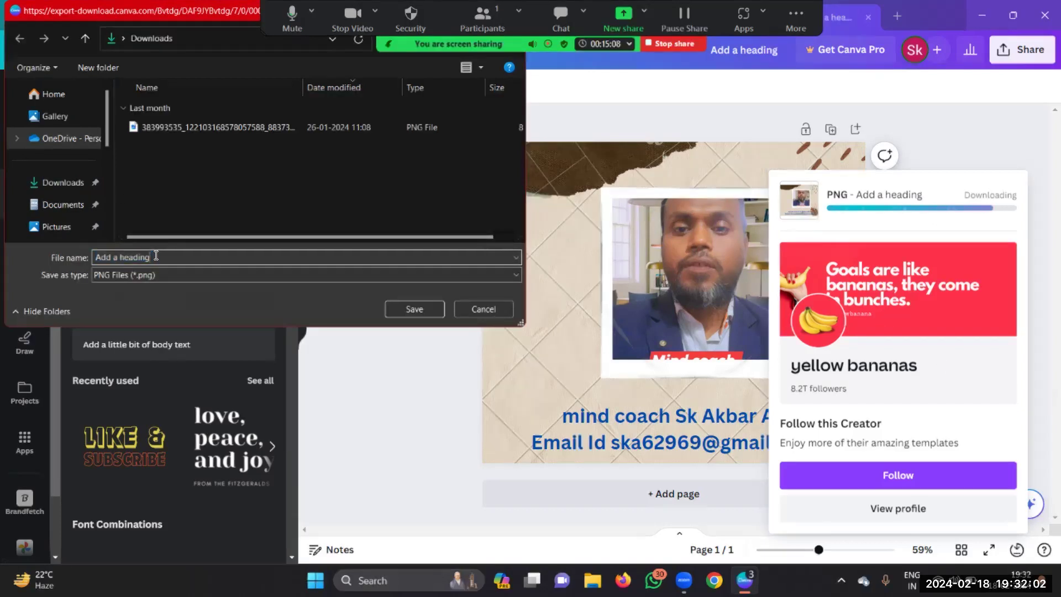
key("BackSpace")
key("BackSpace")
key("BackSpace")
key("BackSpace")
key("BackSpace")
key("BackSpace")
key("BackSpace")
key("BackSpace")
key("BackSpace")
key("BackSpace")
key("BackSpace")
key("BackSpace")
key("BackSpace")
left_click(420, 309)
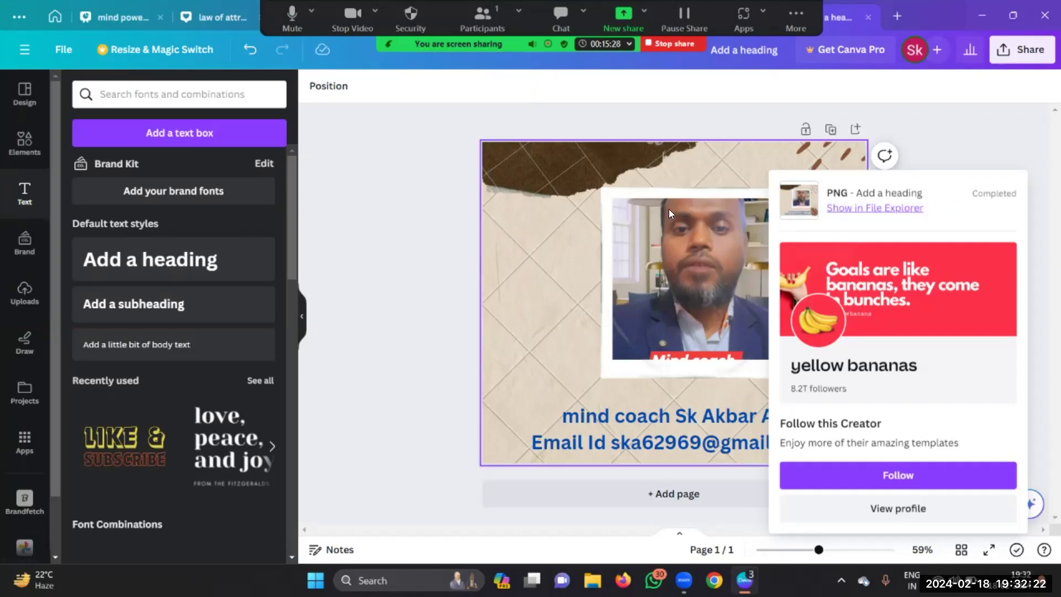
Step: Dismiss the download popup, close the Canva browser window and stop screen sharing
left_click(968, 120)
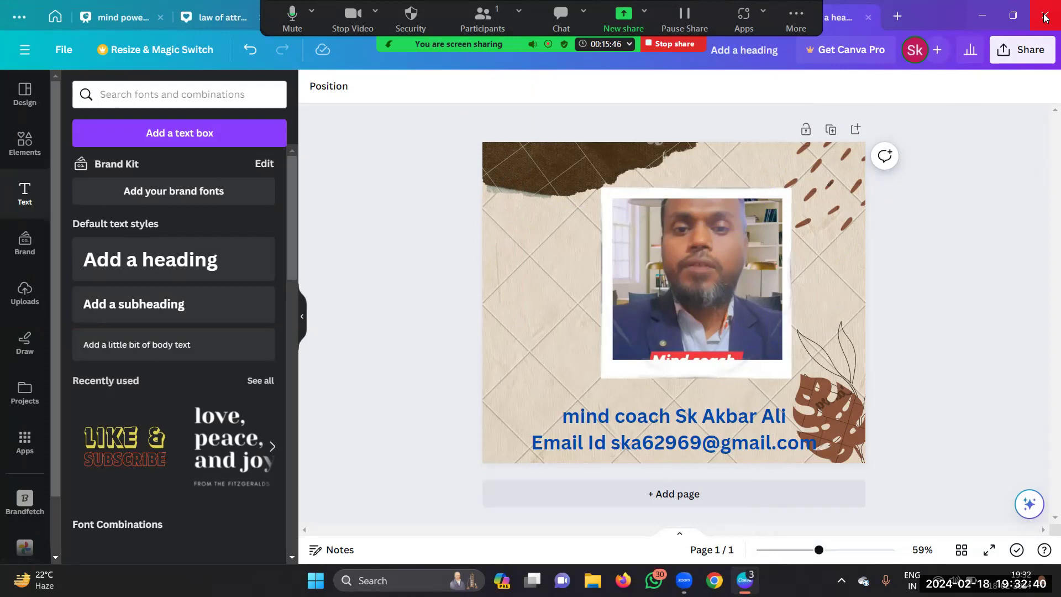
left_click(1045, 17)
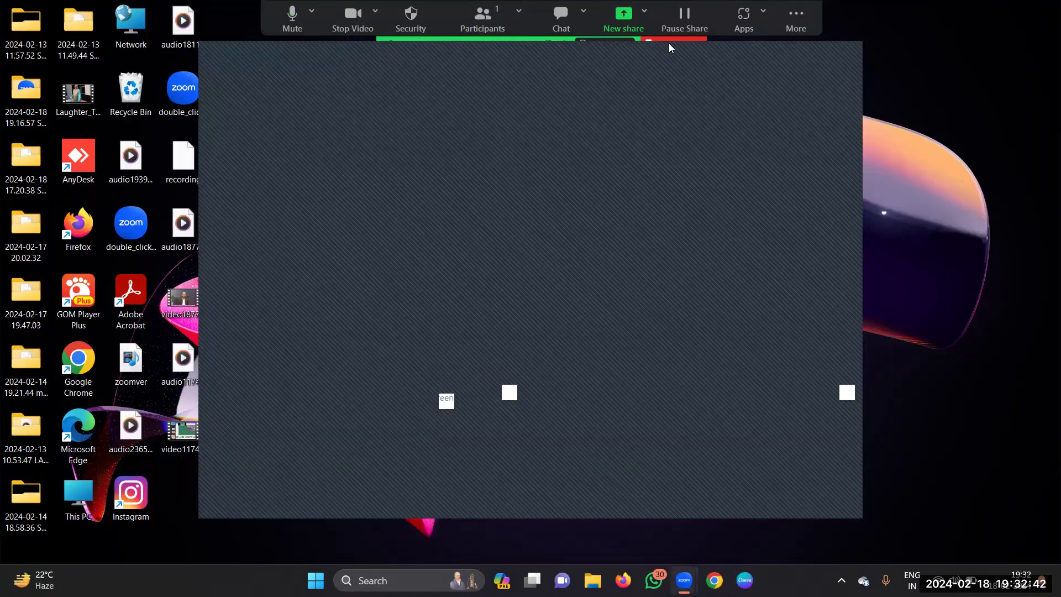
left_click(652, 38)
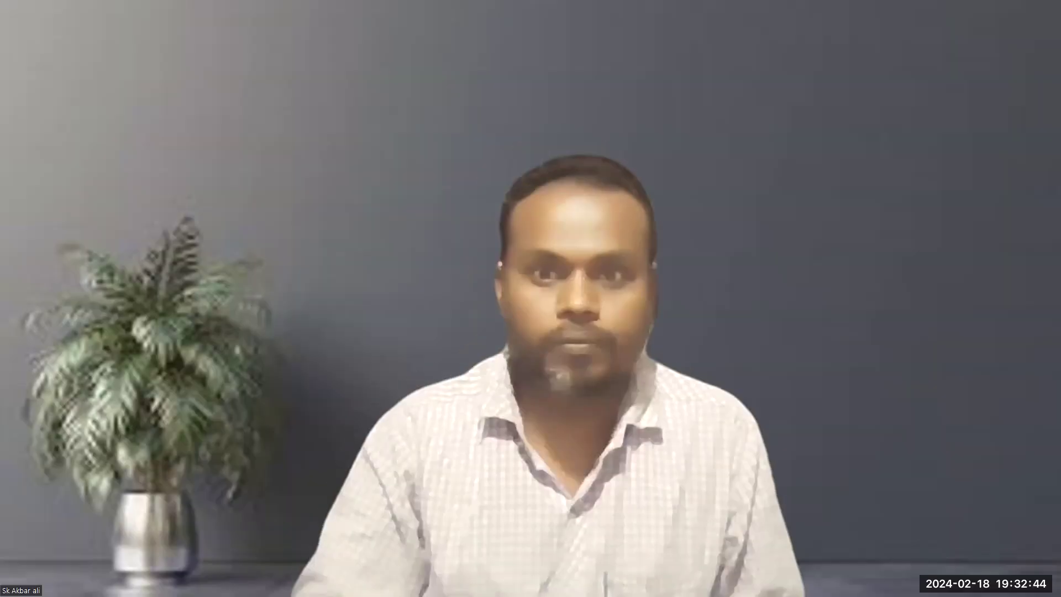